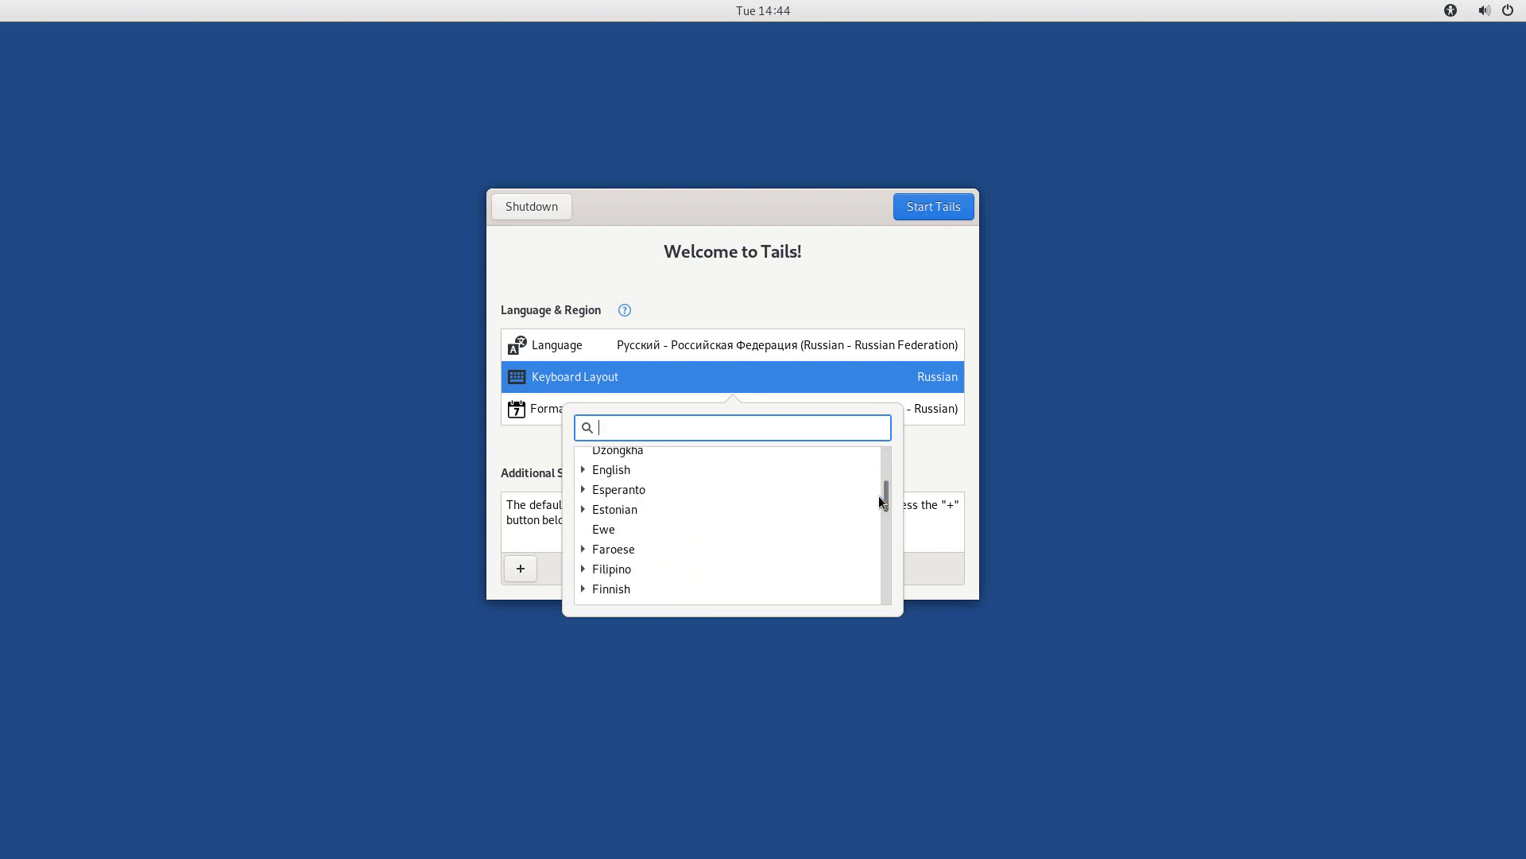
Pick the English (Australian) keyboard layout and start Tails in Russian.
click(623, 470)
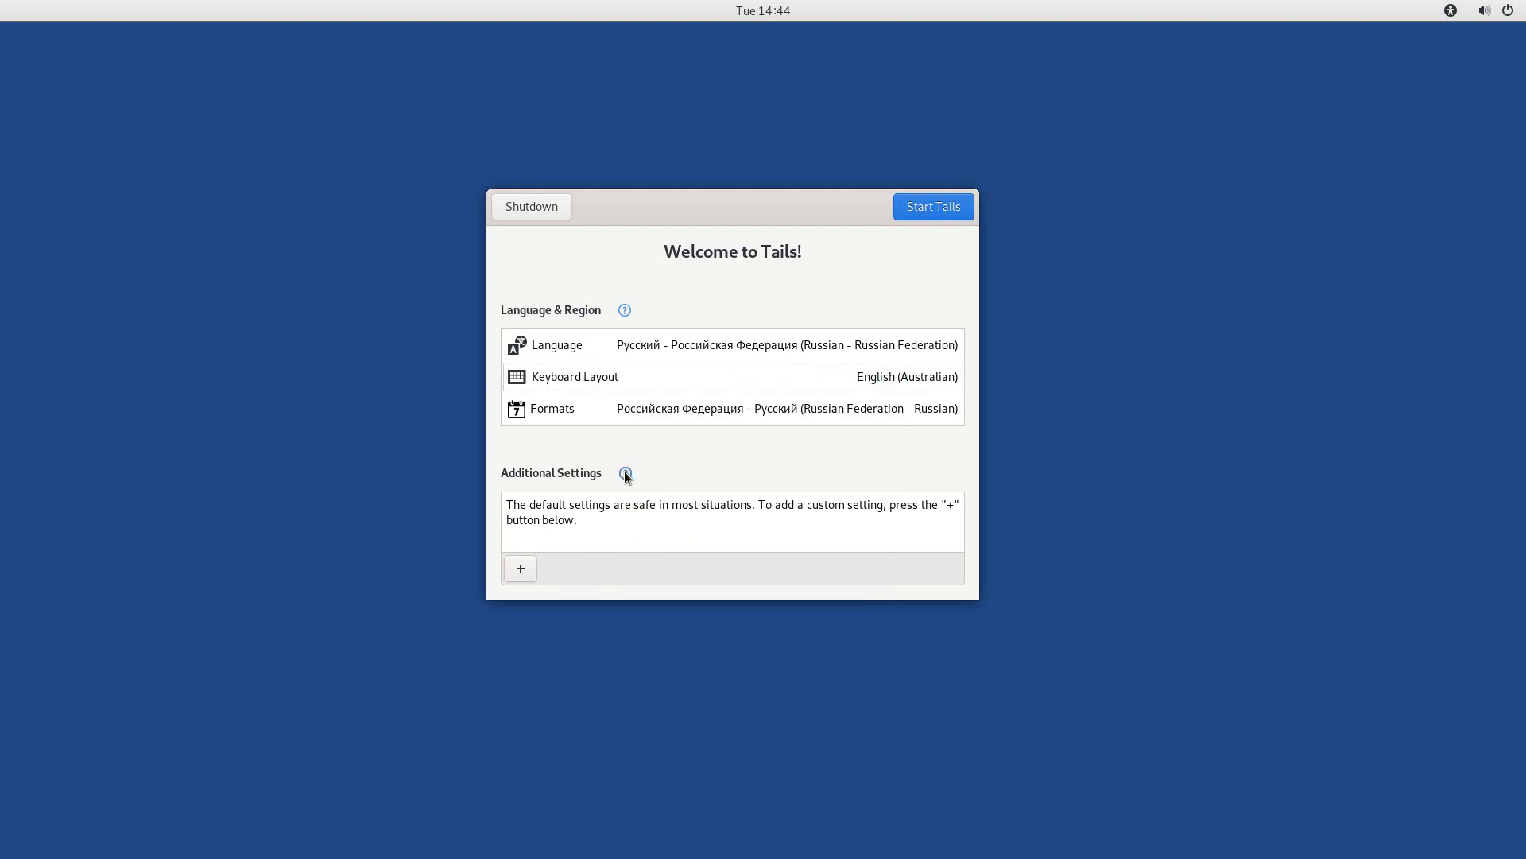
click(950, 211)
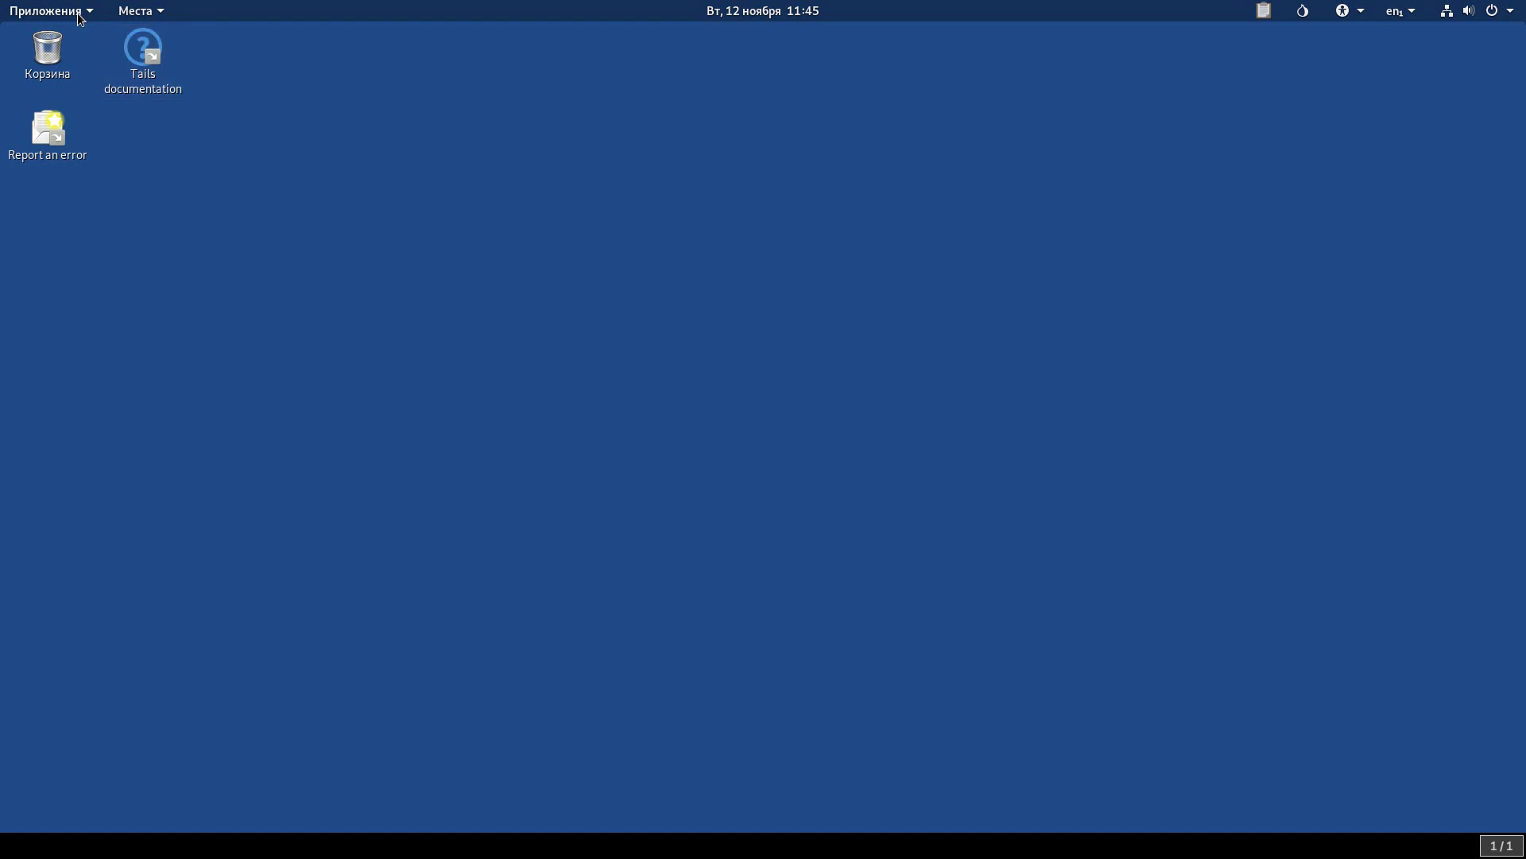
Launch the persistent volume configuration from the Applications menu.
click(76, 16)
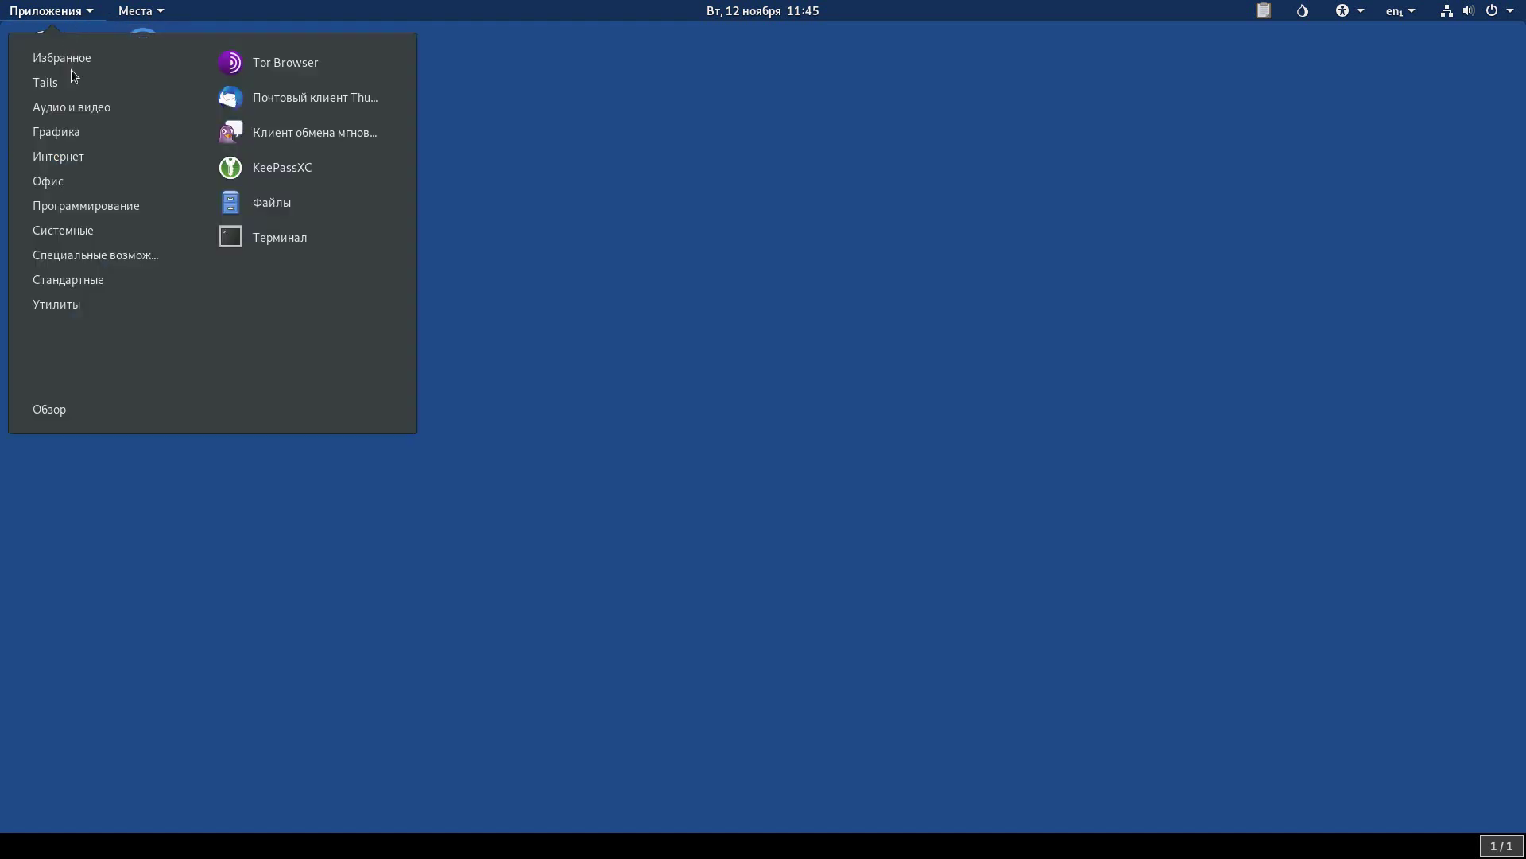
mouse_move(73, 85)
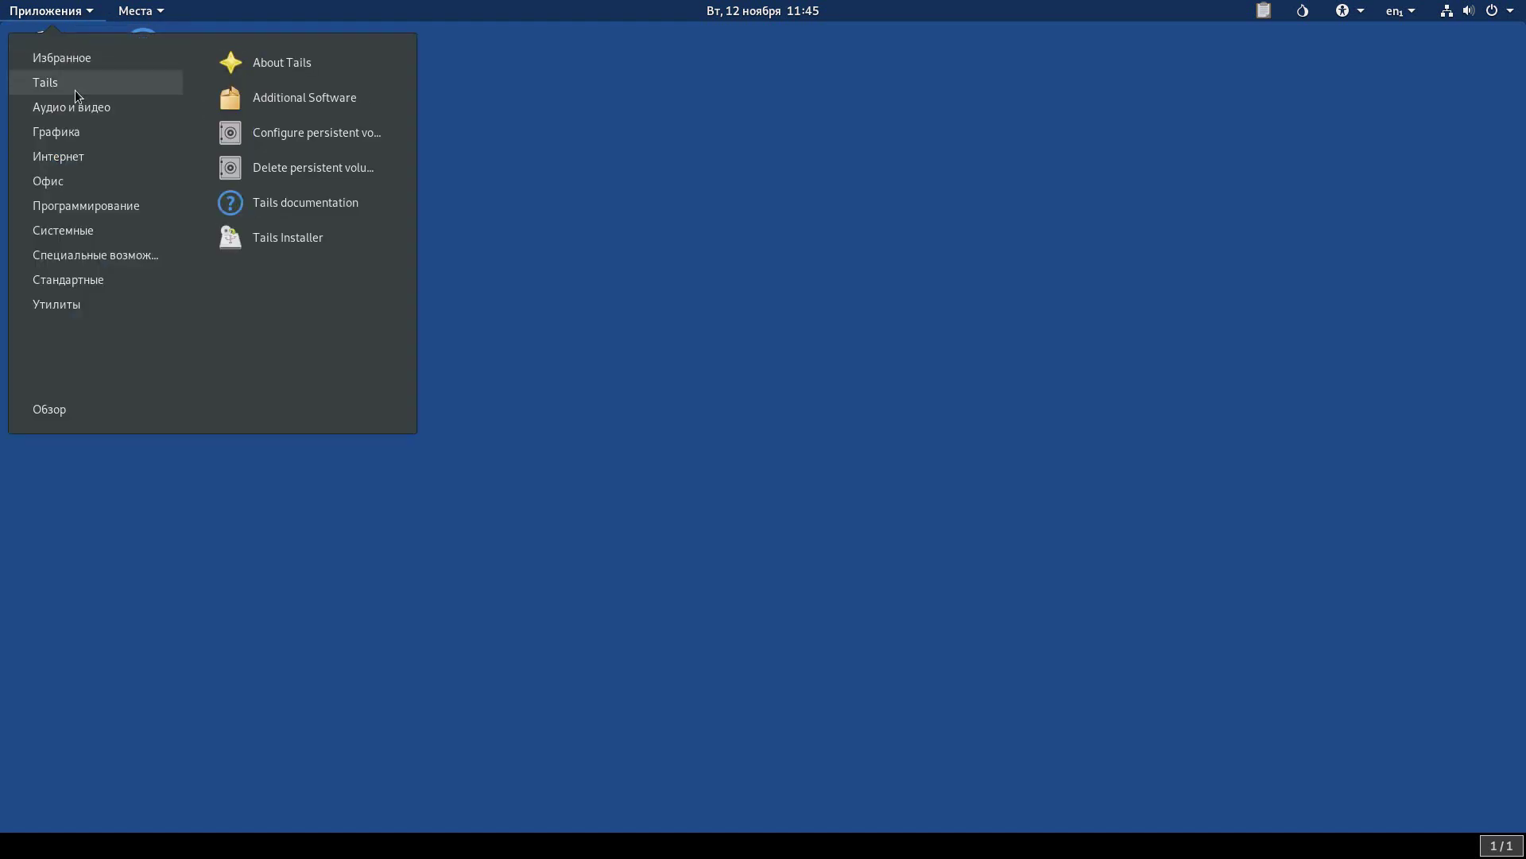
click(340, 140)
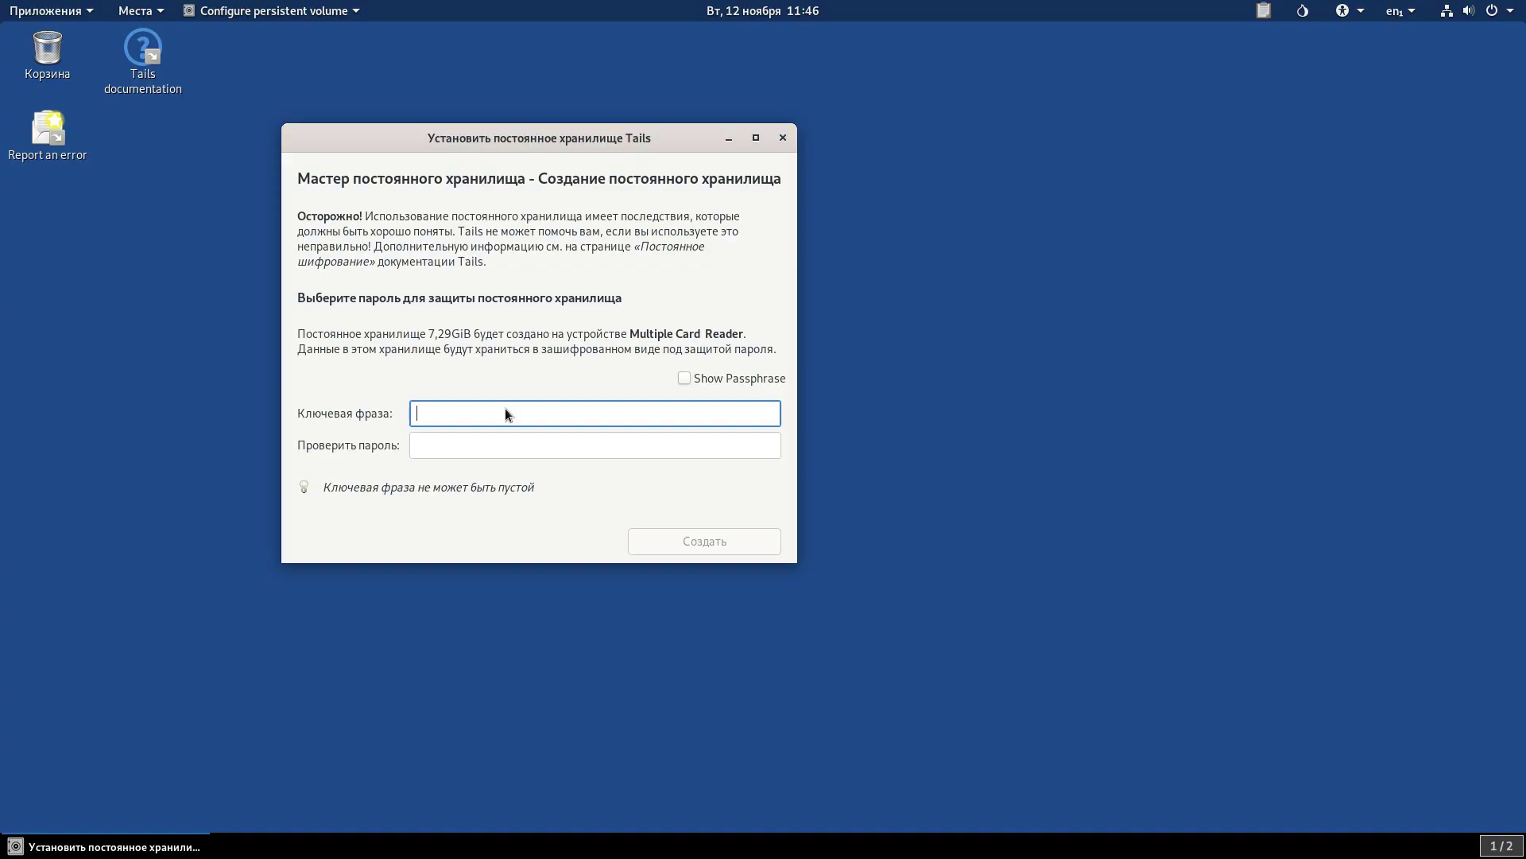
Enter and confirm the passphrase, then create the 7.29 GiB encrypted persistent storage.
text(••••••)
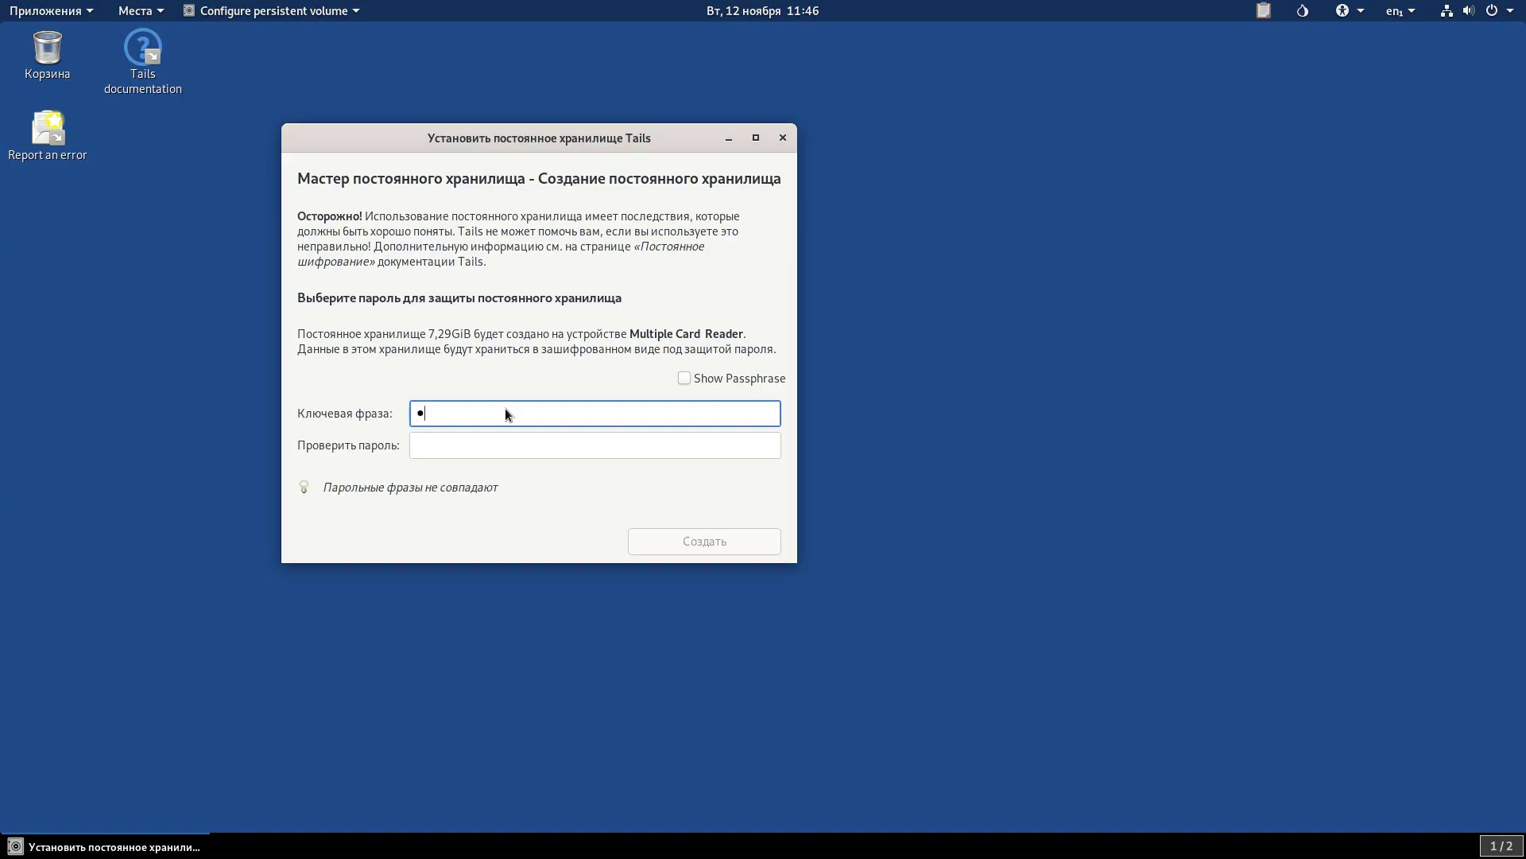
click(512, 437)
text(•••••)
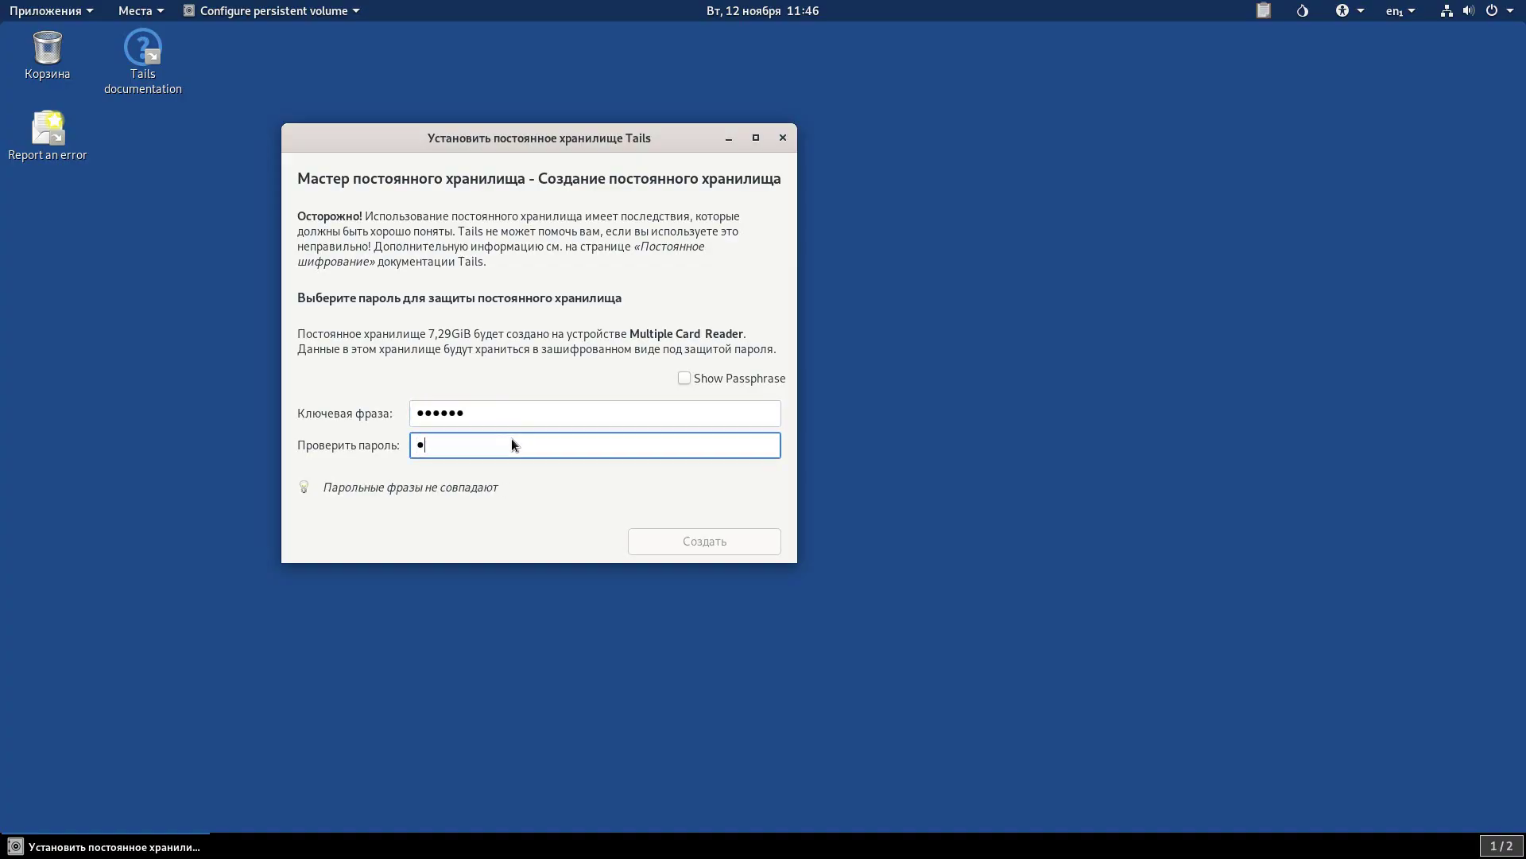
text(•)
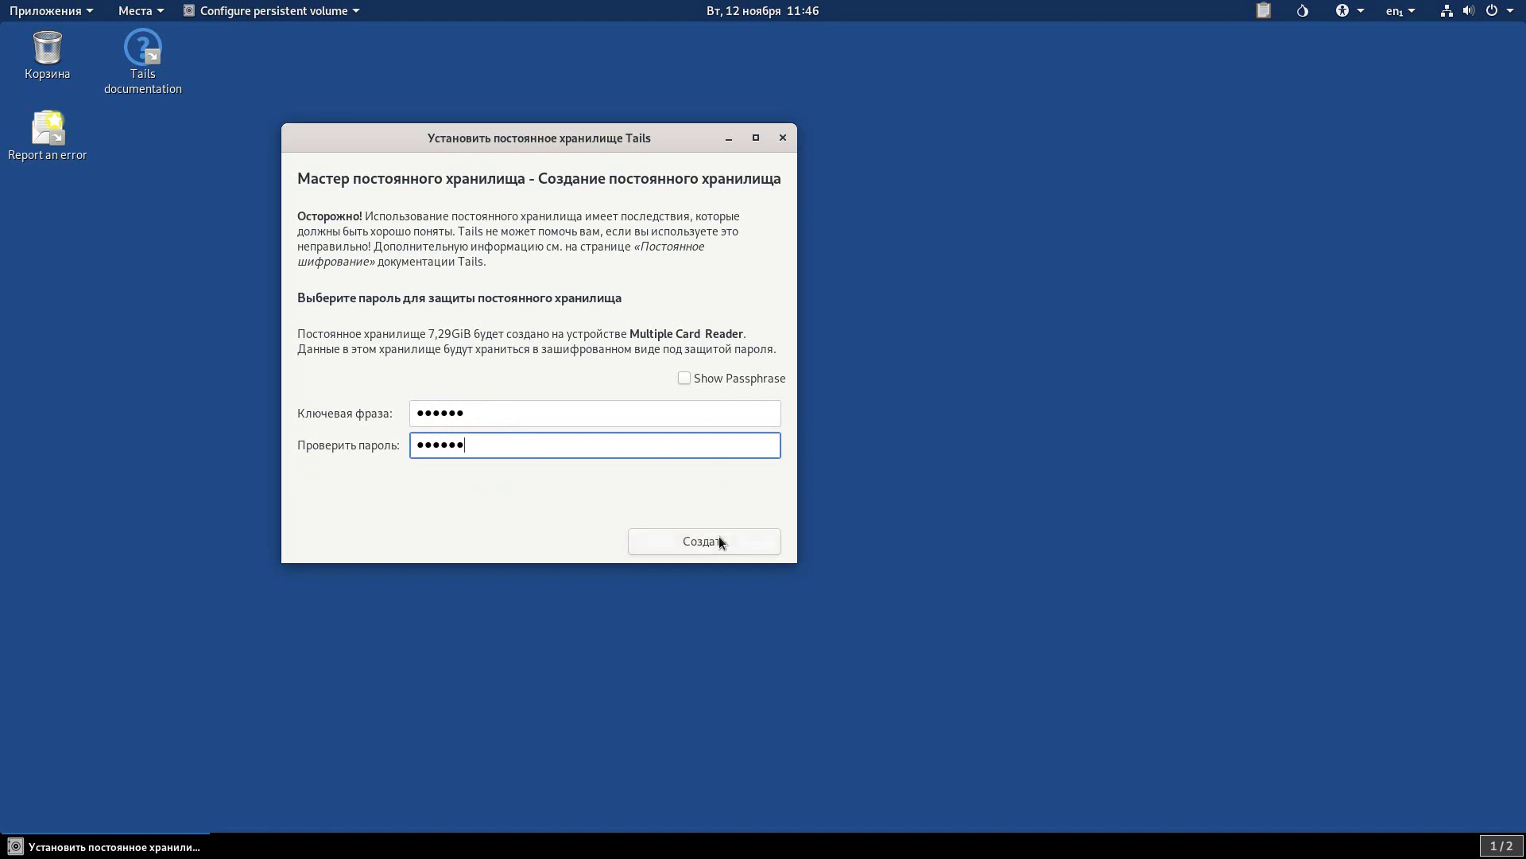
click(718, 539)
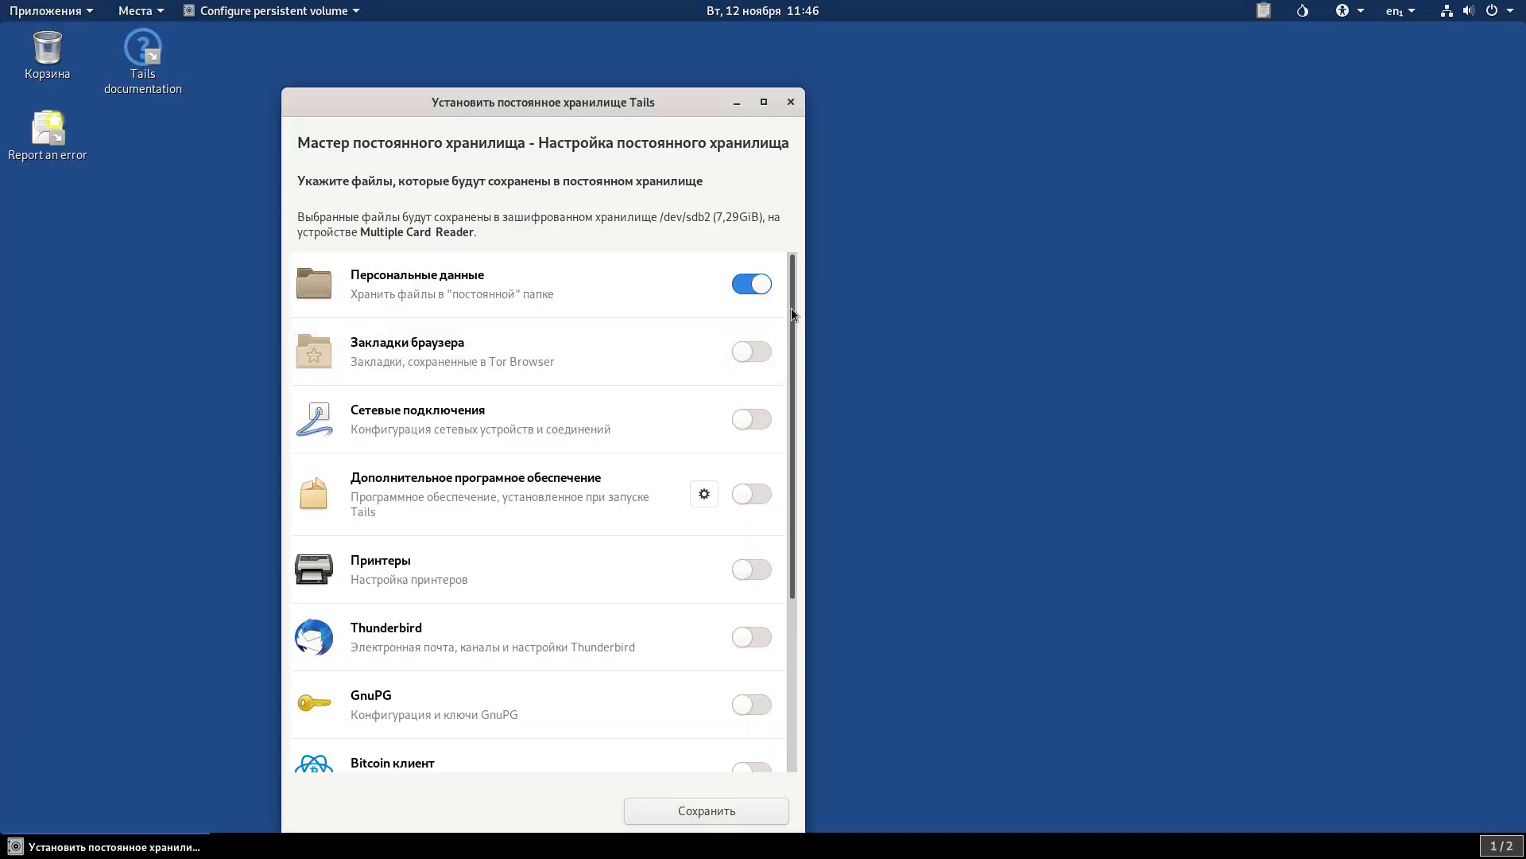
Enable persistence for Additional Software, Thunderbird, GnuPG, Bitcoin client and Pidgin, then save.
drag(791, 308, 794, 362)
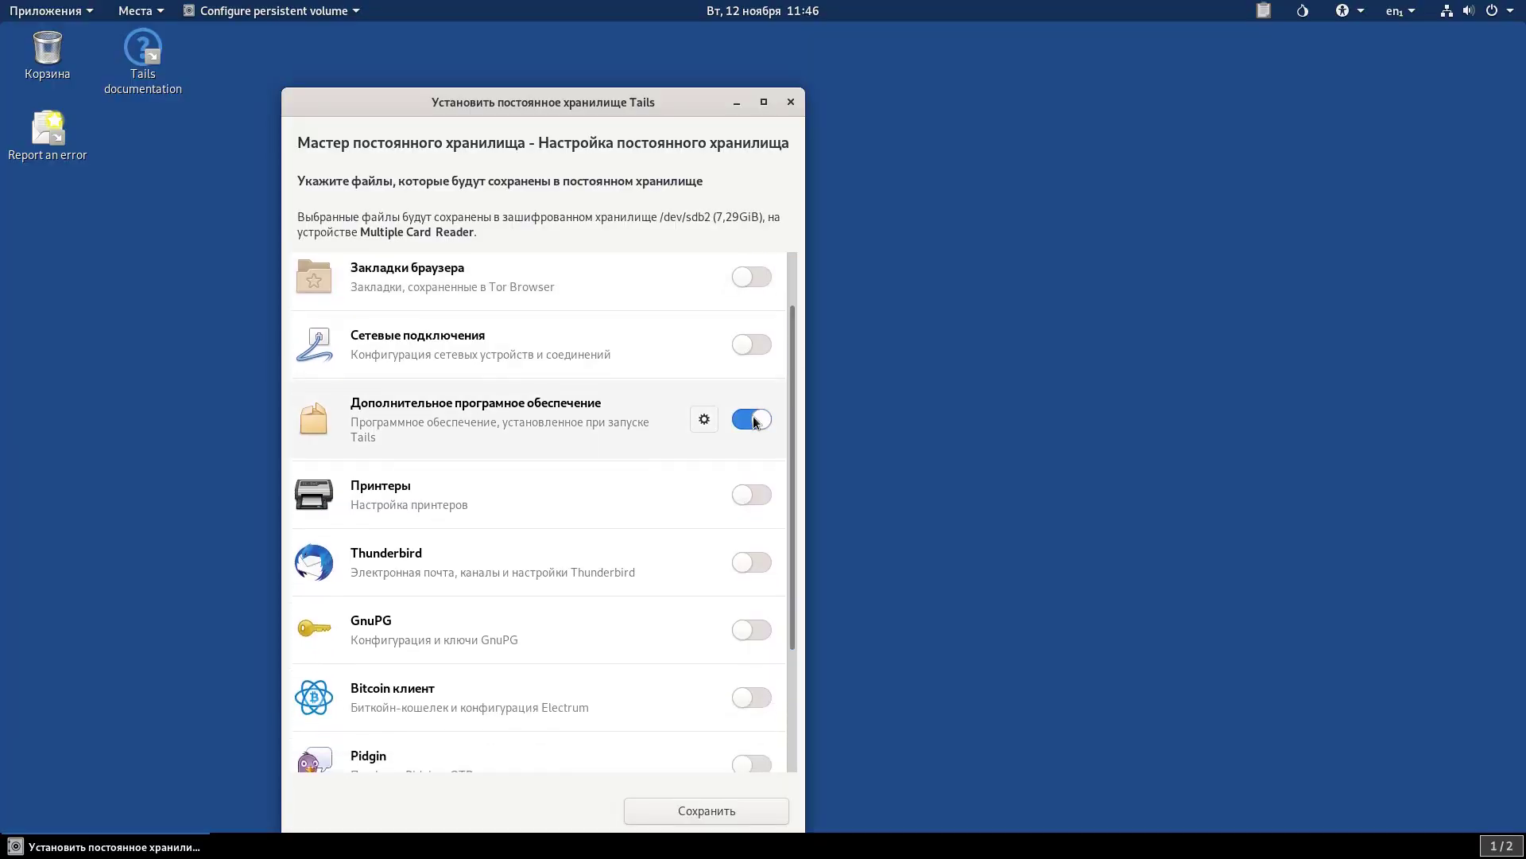
scroll(795, 441, down, 3)
click(751, 461)
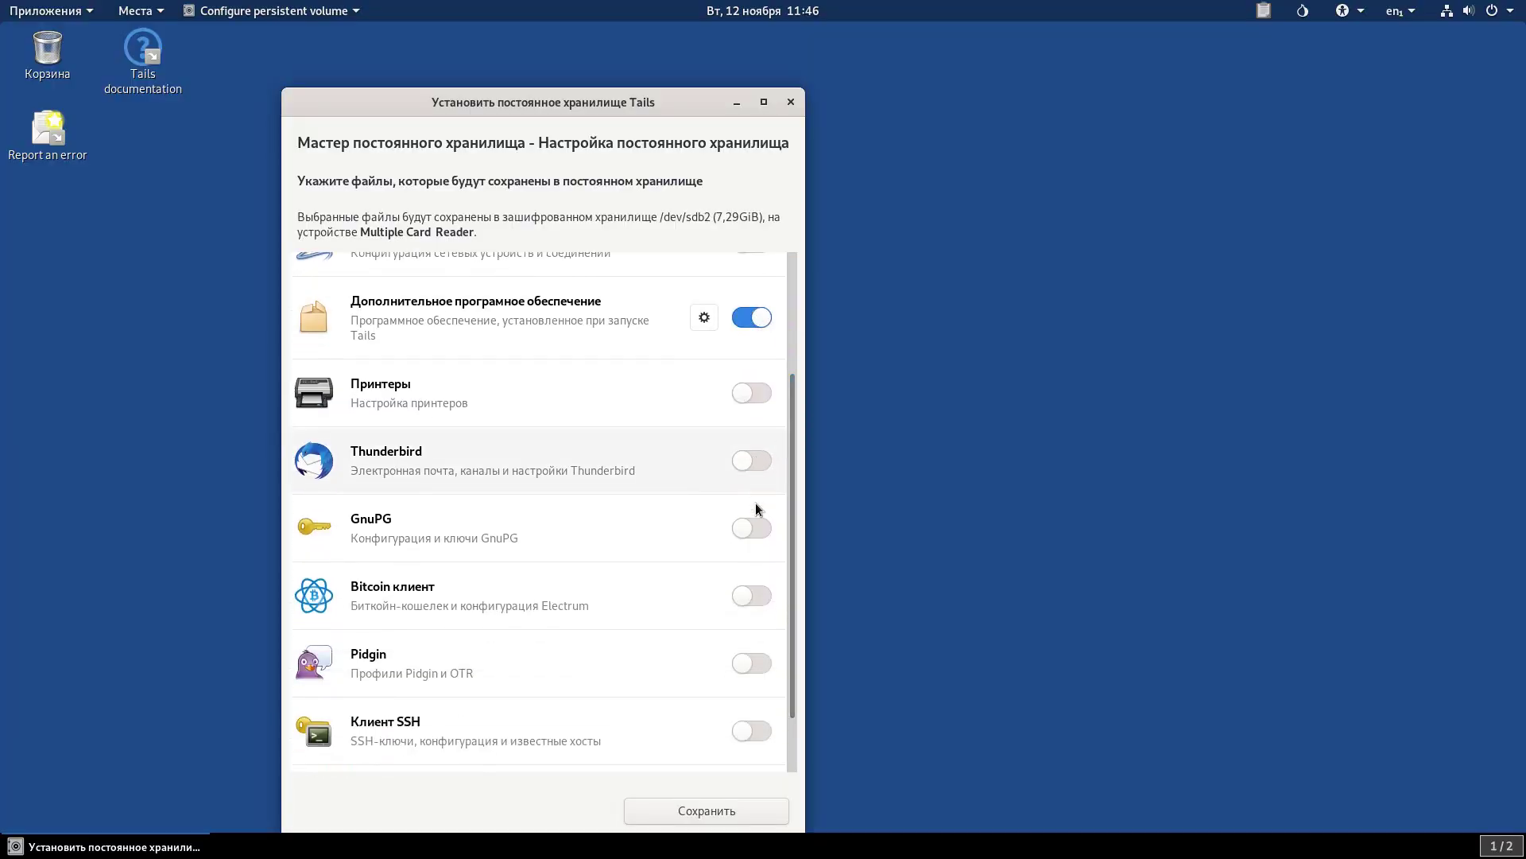
click(752, 558)
click(747, 596)
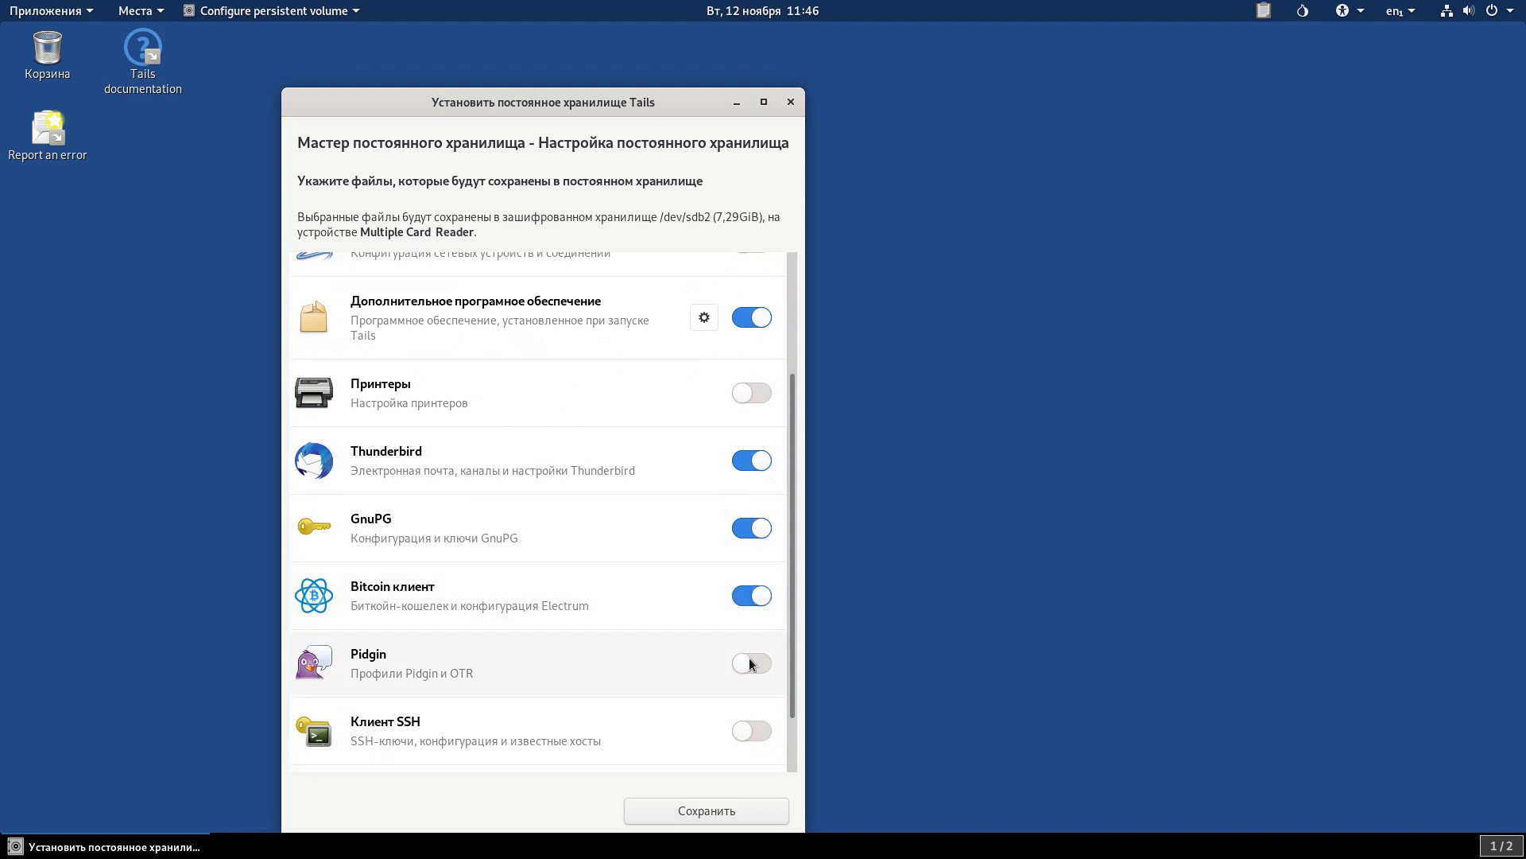
click(749, 663)
scroll(792, 633, down, 2)
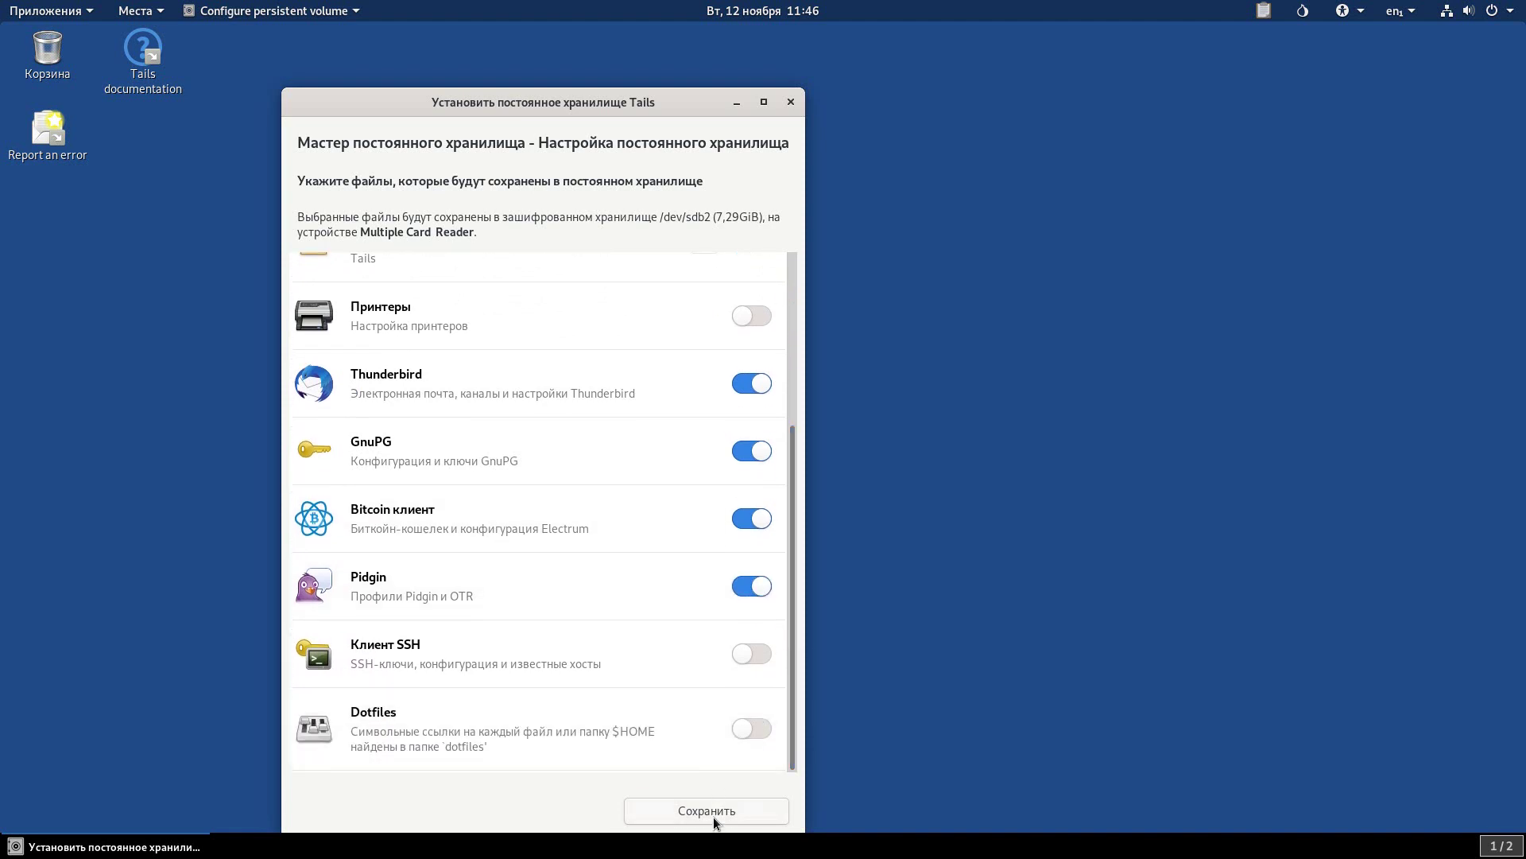
click(713, 812)
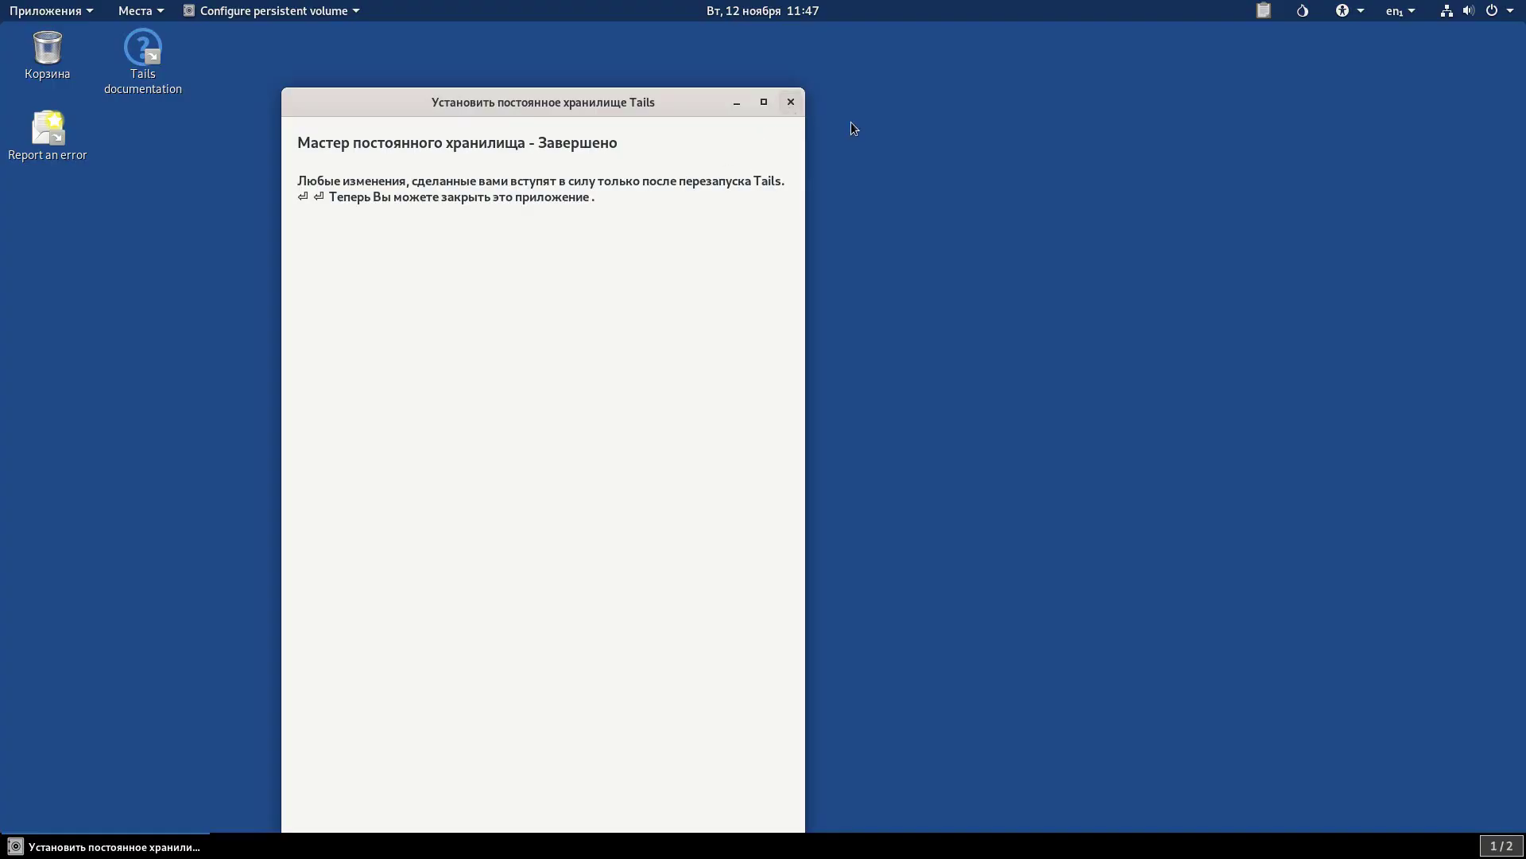
Close the persistence wizard and restart Tails from the system menu.
key(alt+F4)
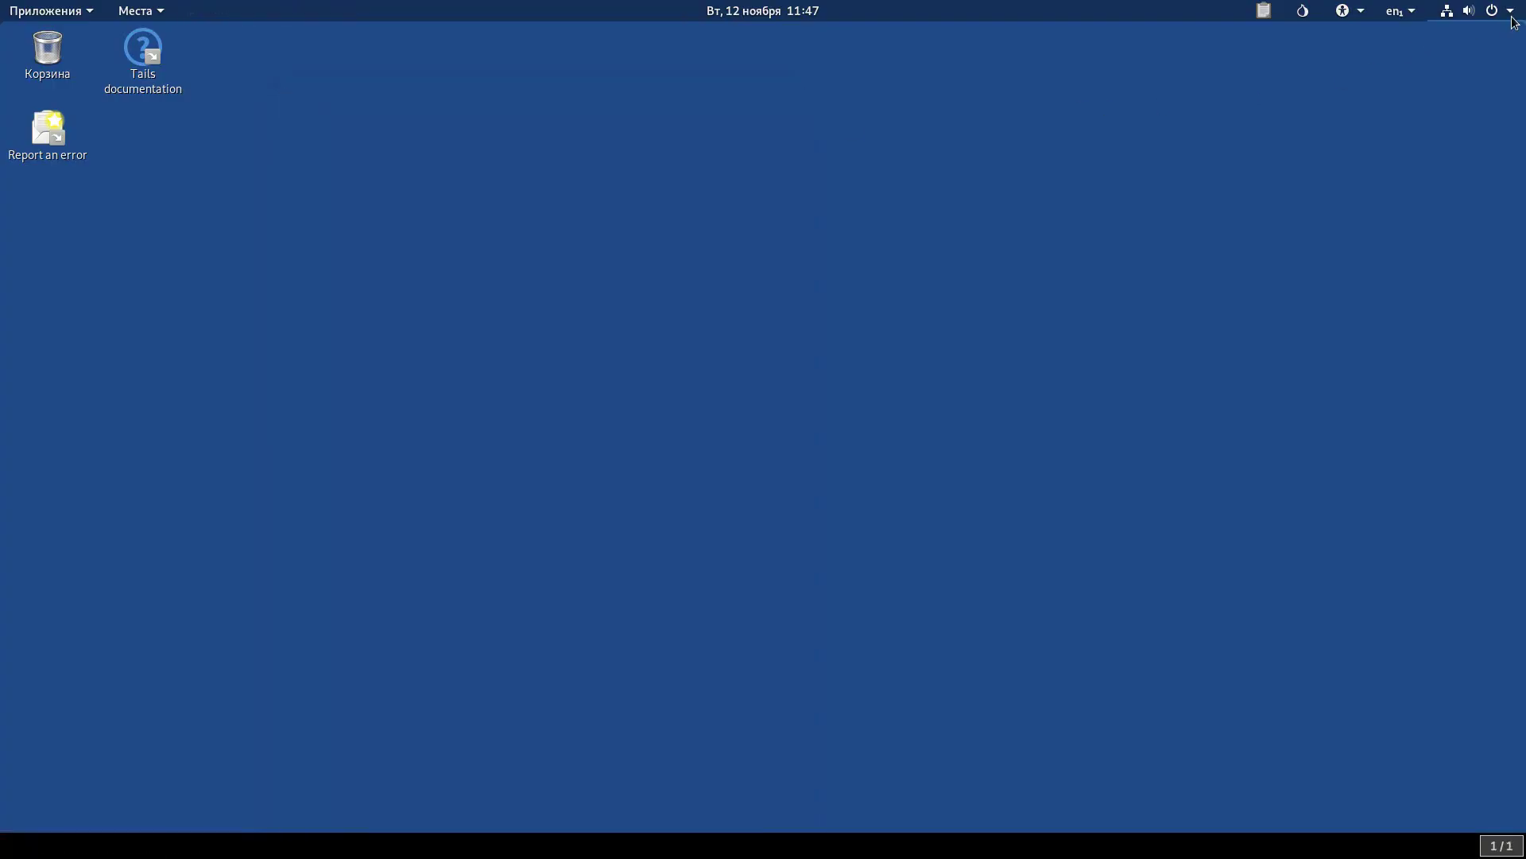
click(1494, 10)
click(1428, 164)
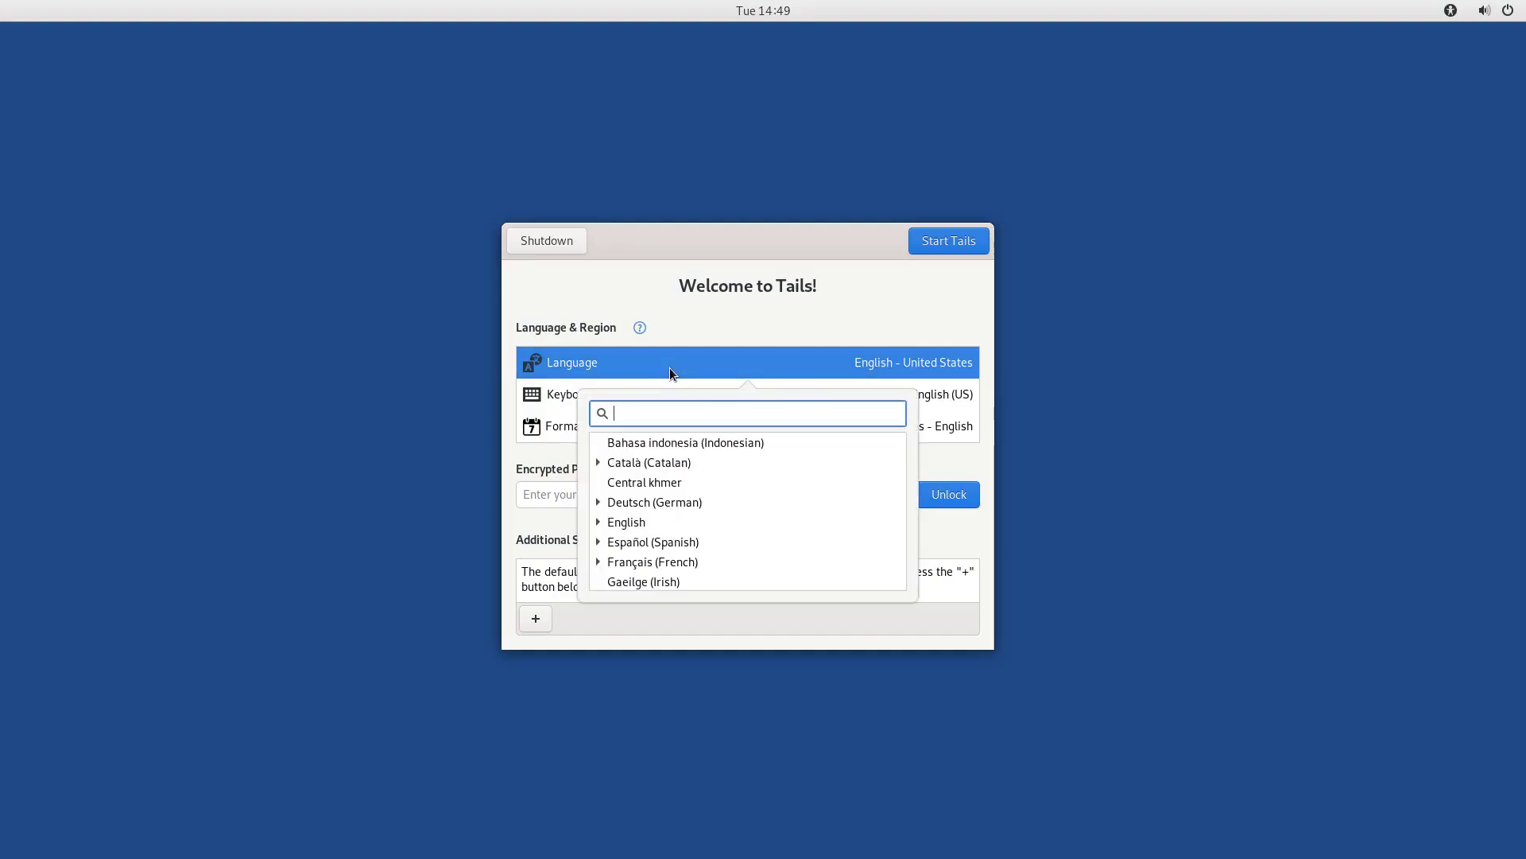
Set the Greeter language to Russian (Russian Federation) and keyboard layout to English (Australian).
text(ru)
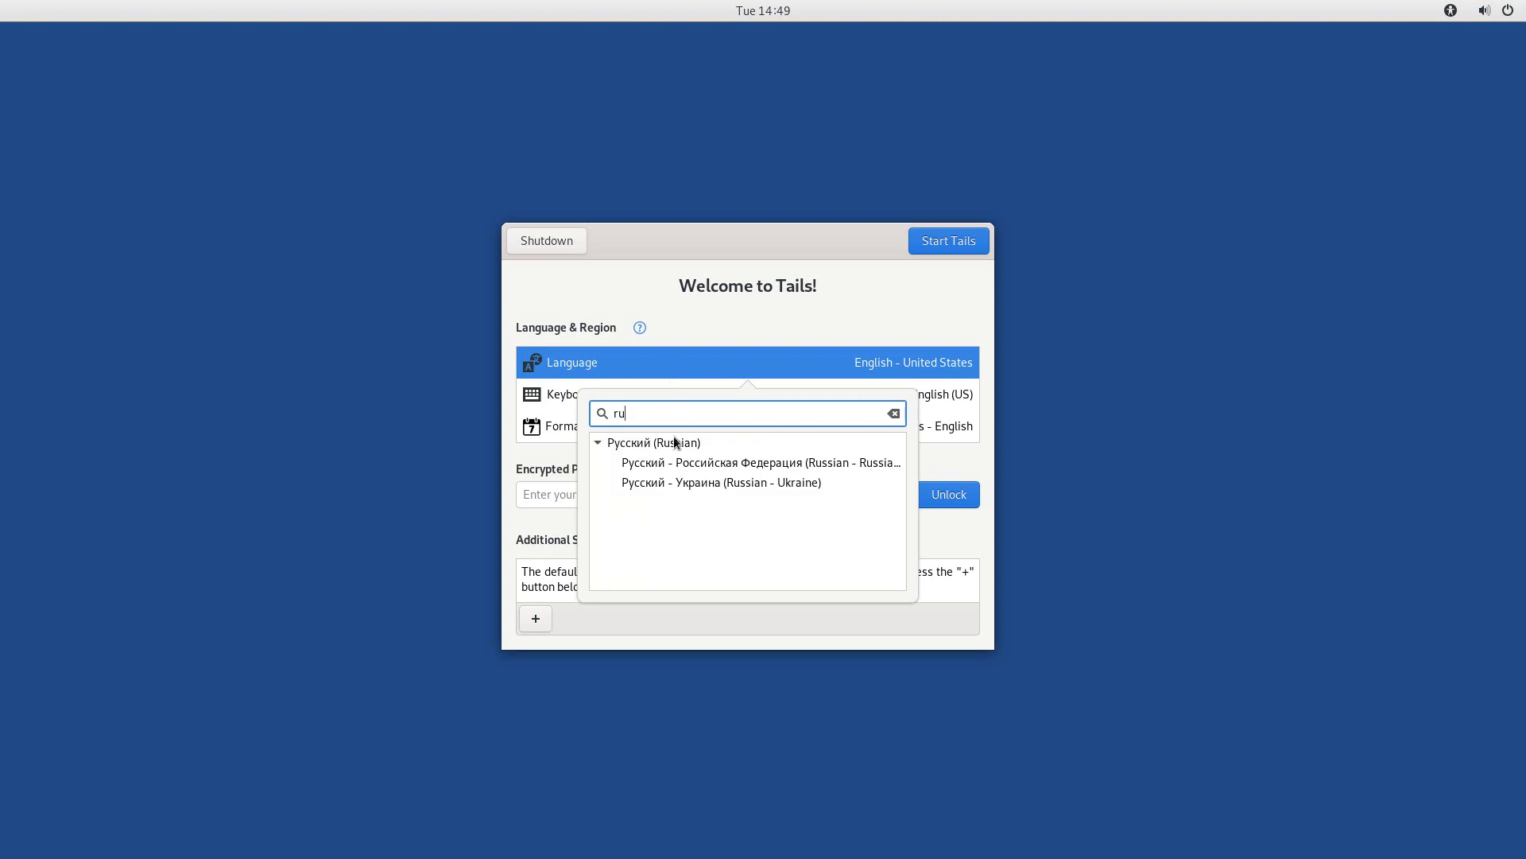
click(679, 462)
click(947, 399)
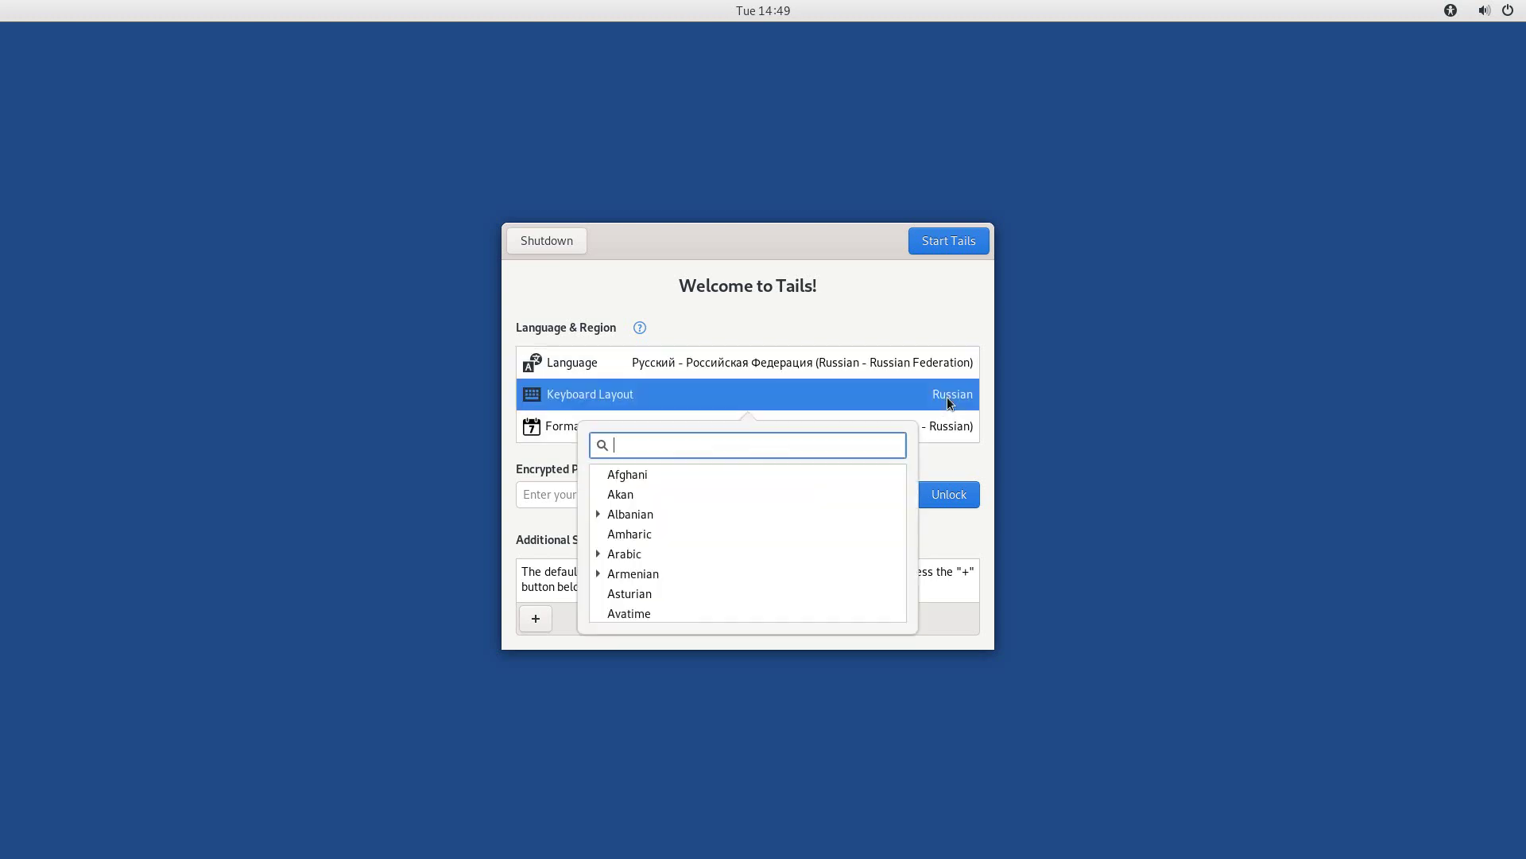
drag(901, 477, 901, 509)
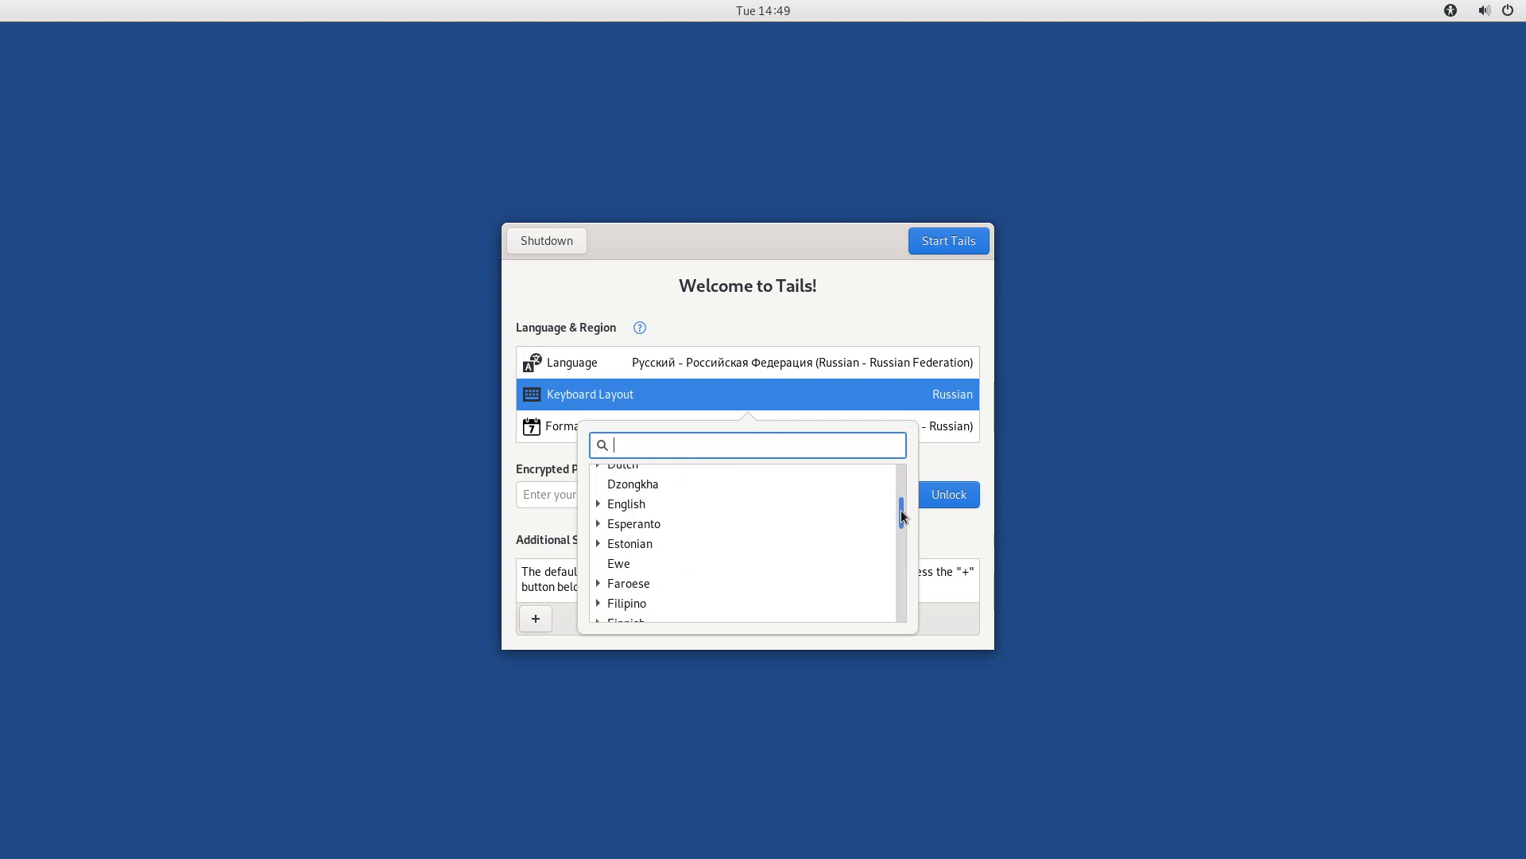
click(632, 504)
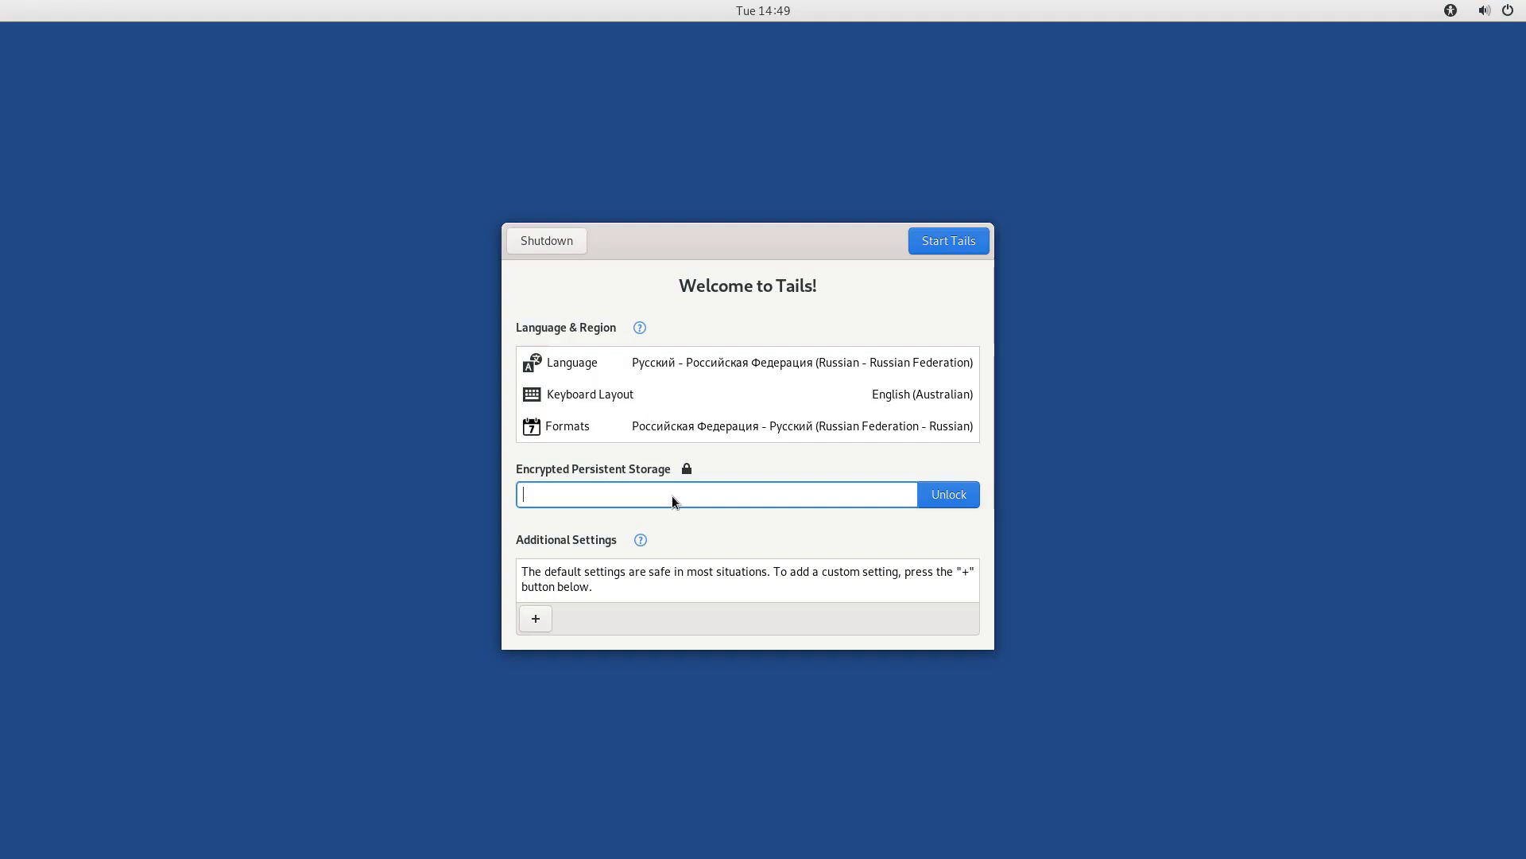
Unlock the encrypted persistent storage with its passphrase and show the additional settings.
text(123456)
click(954, 501)
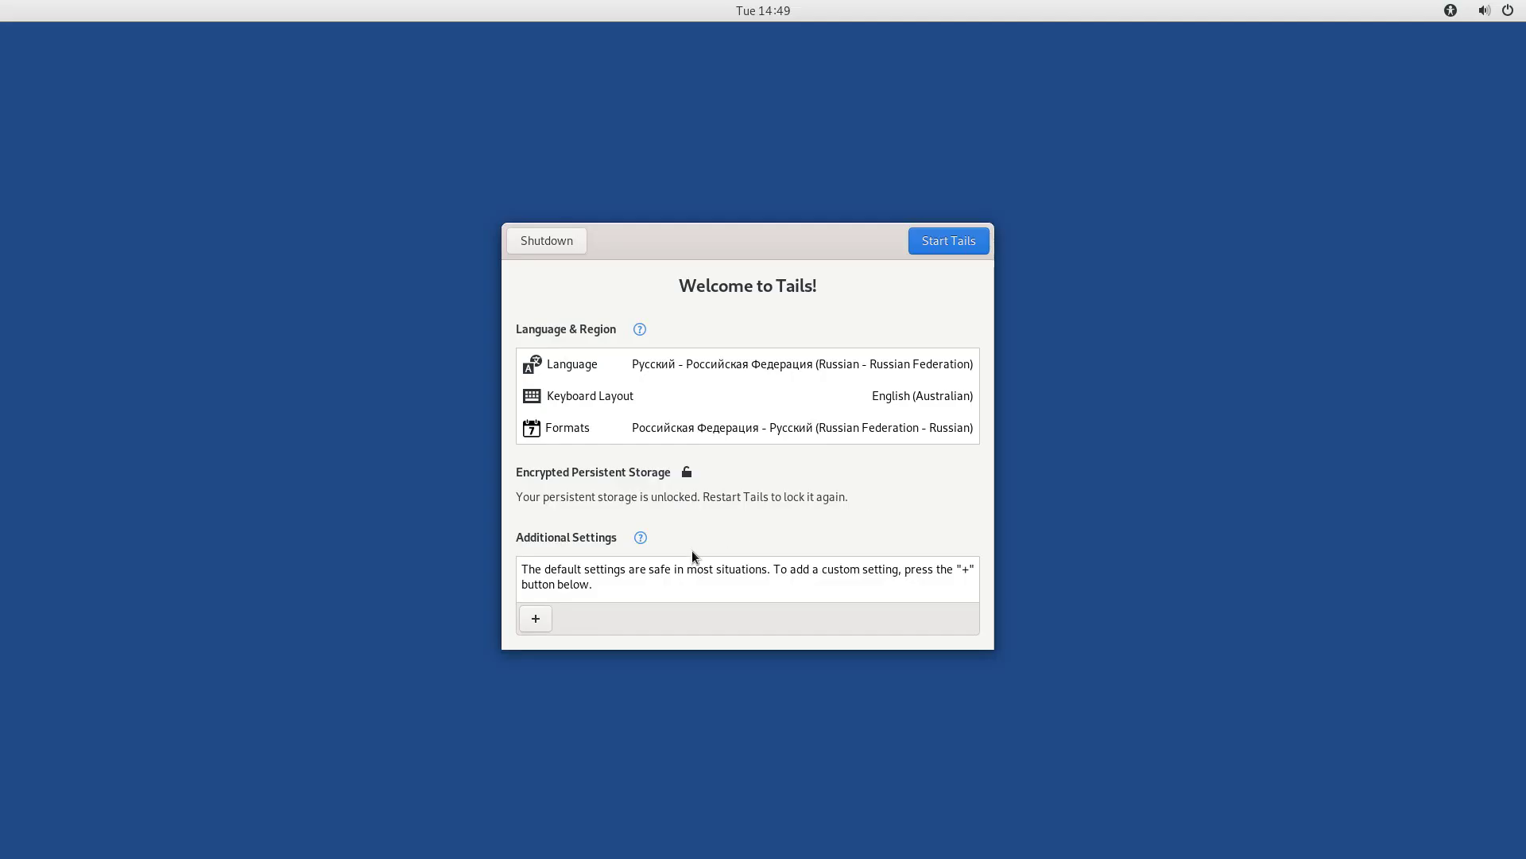
click(542, 617)
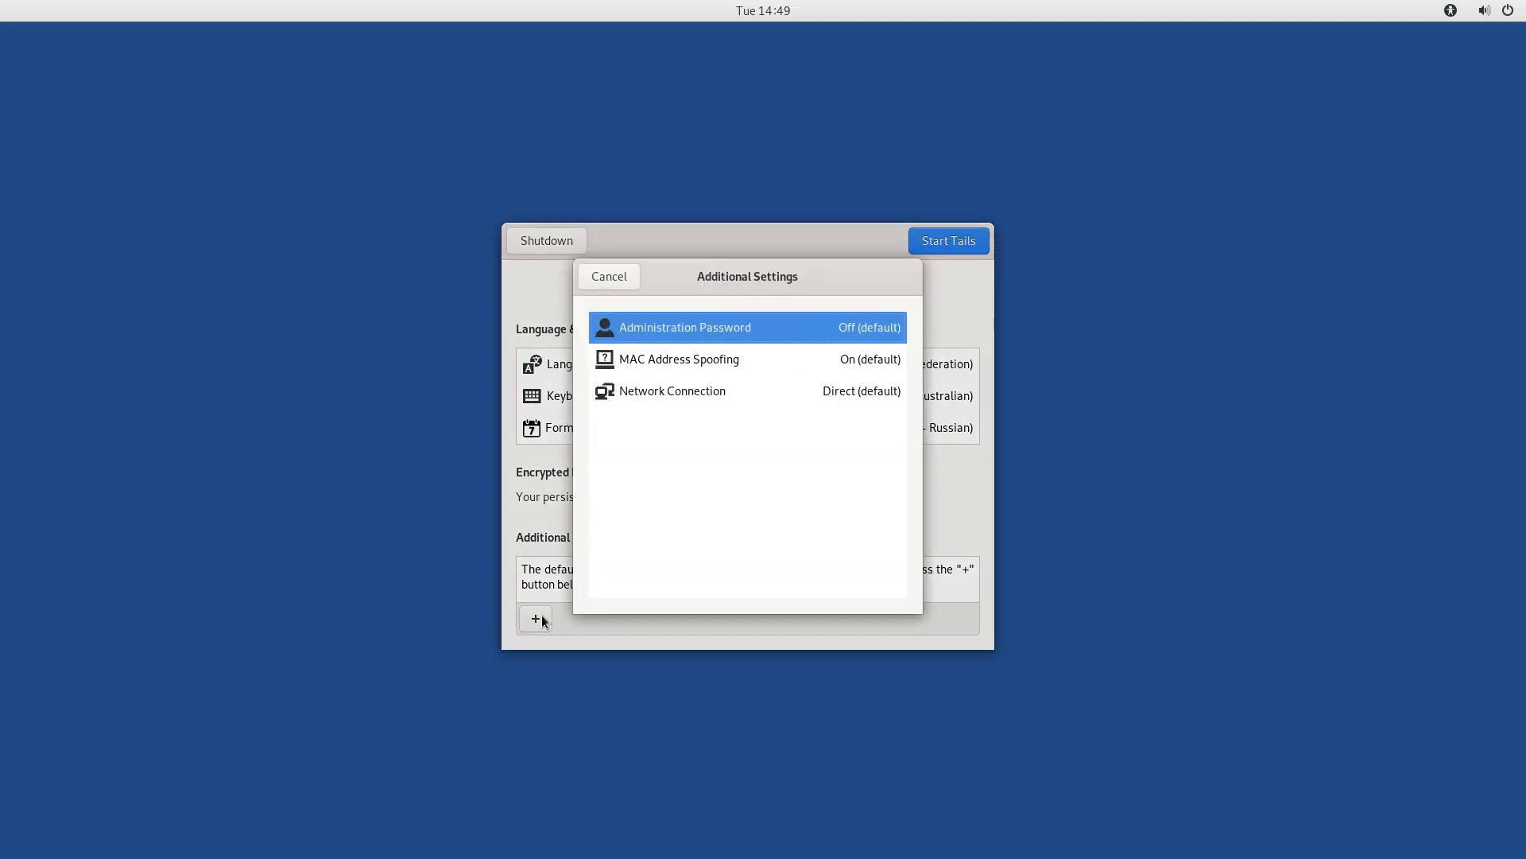
Add an administration password, entered twice, and start the Tails session.
click(718, 331)
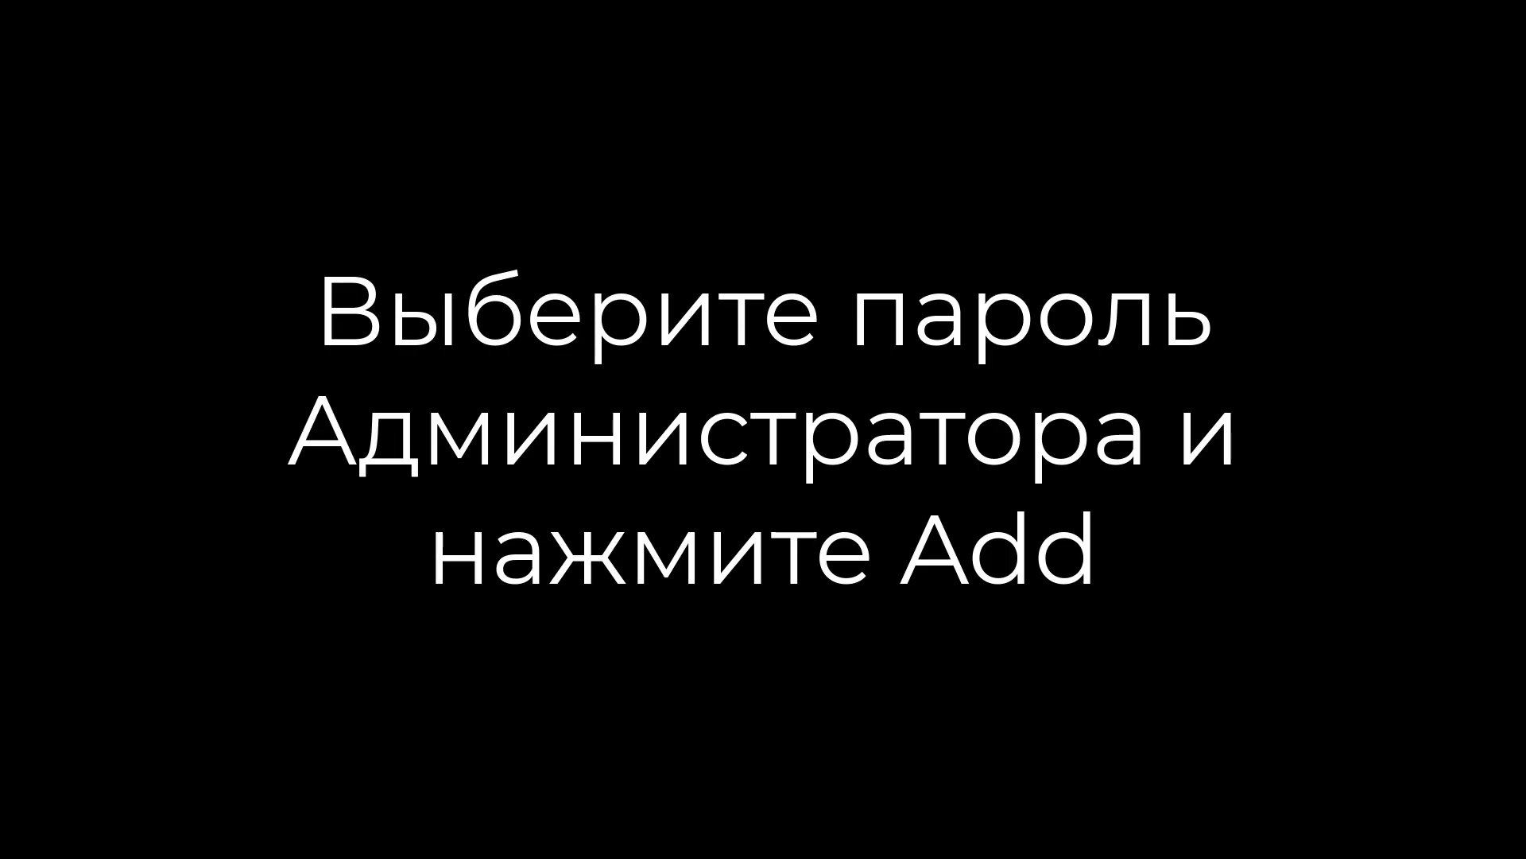
text(a)
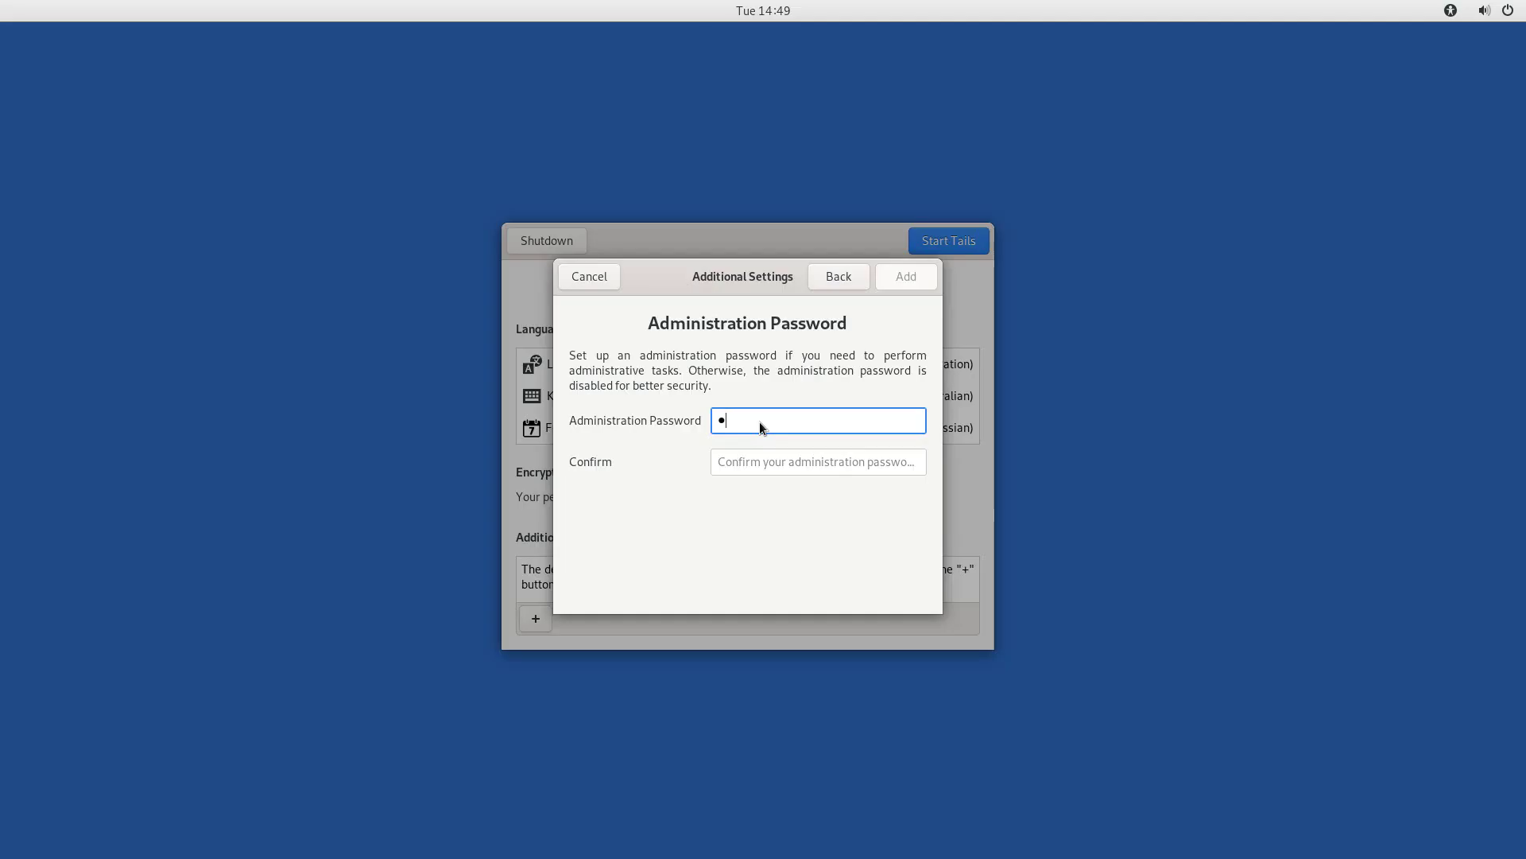
text(aaaaa)
click(763, 463)
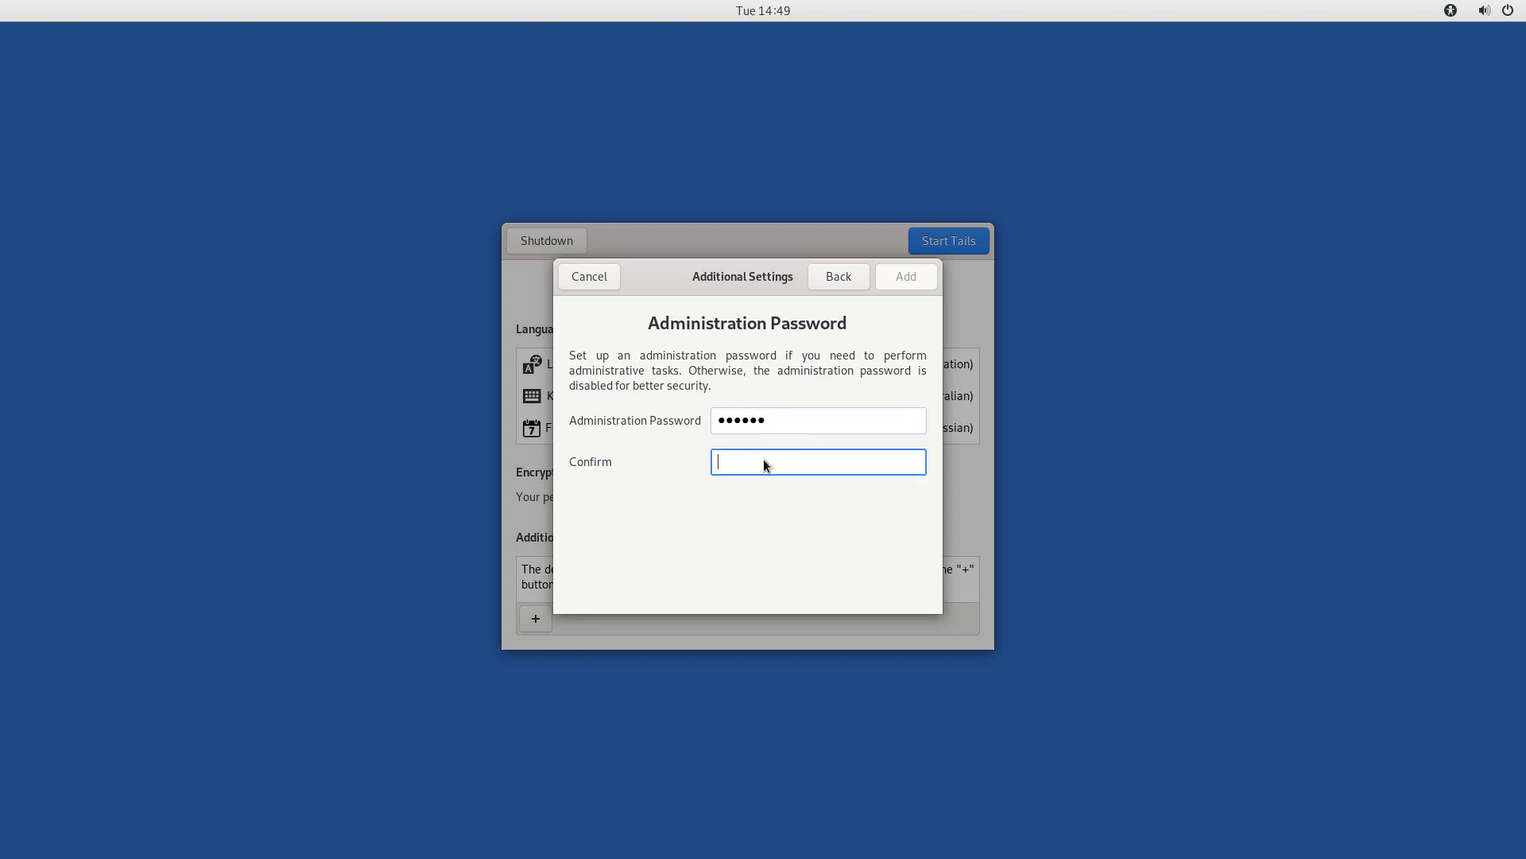
text(aaaaaa)
click(918, 280)
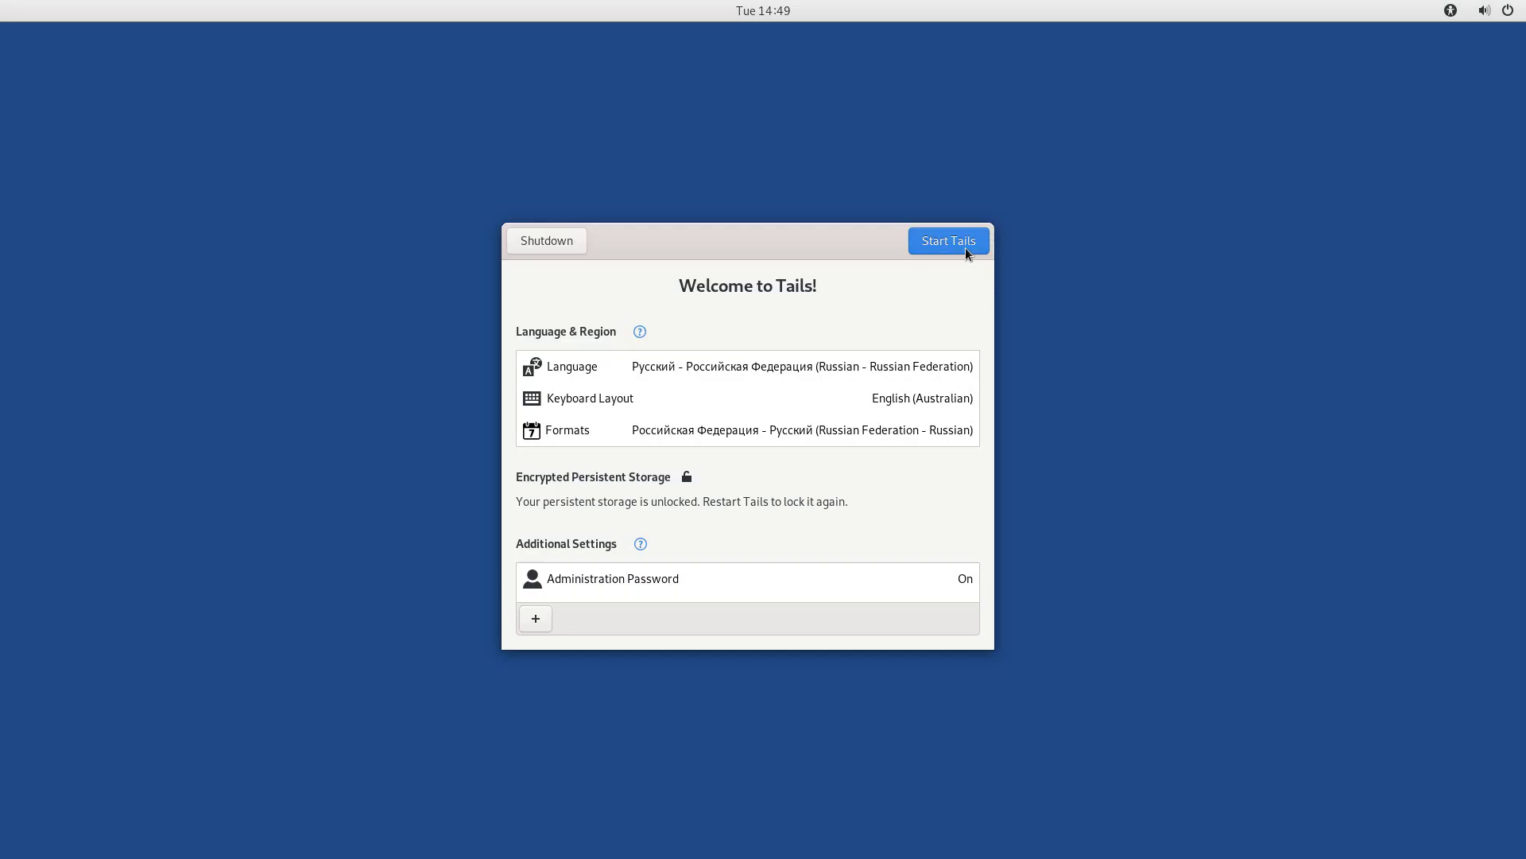
click(965, 248)
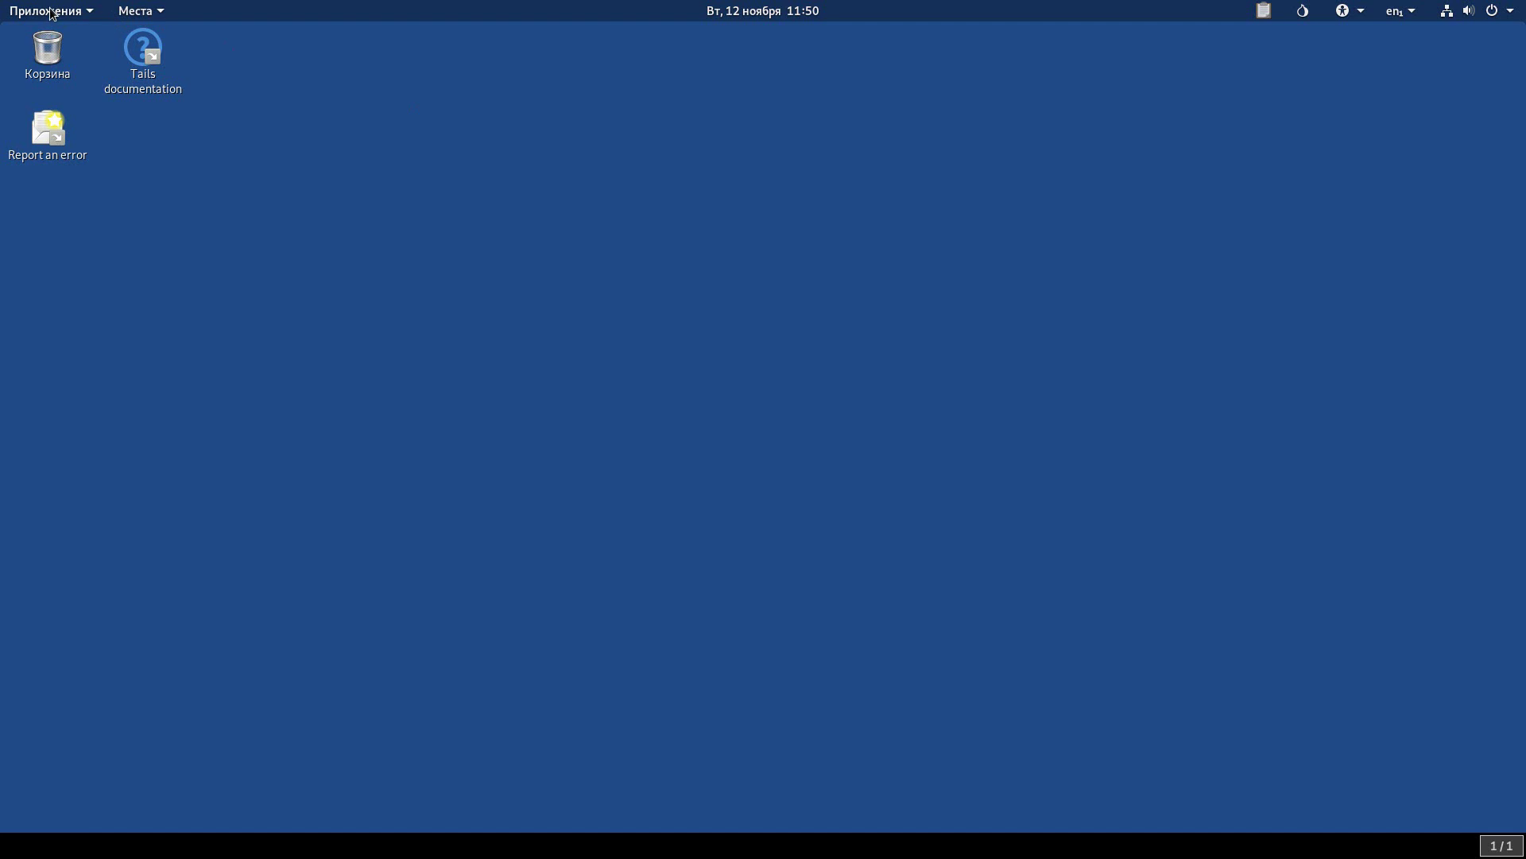
Launch Tor Browser from Applications and maximize its window on the Tails home page.
click(53, 11)
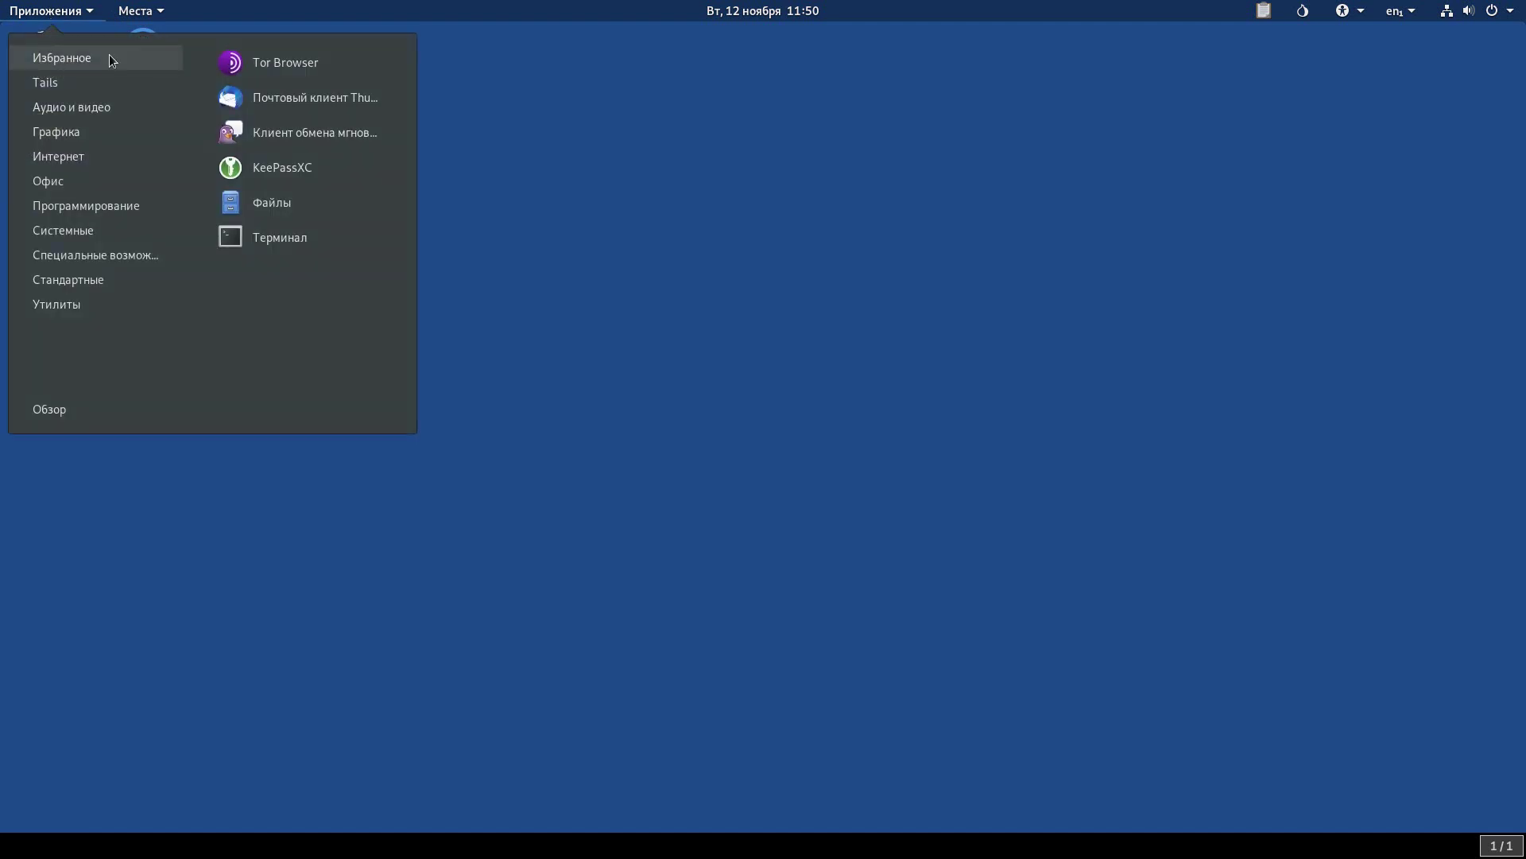
click(261, 62)
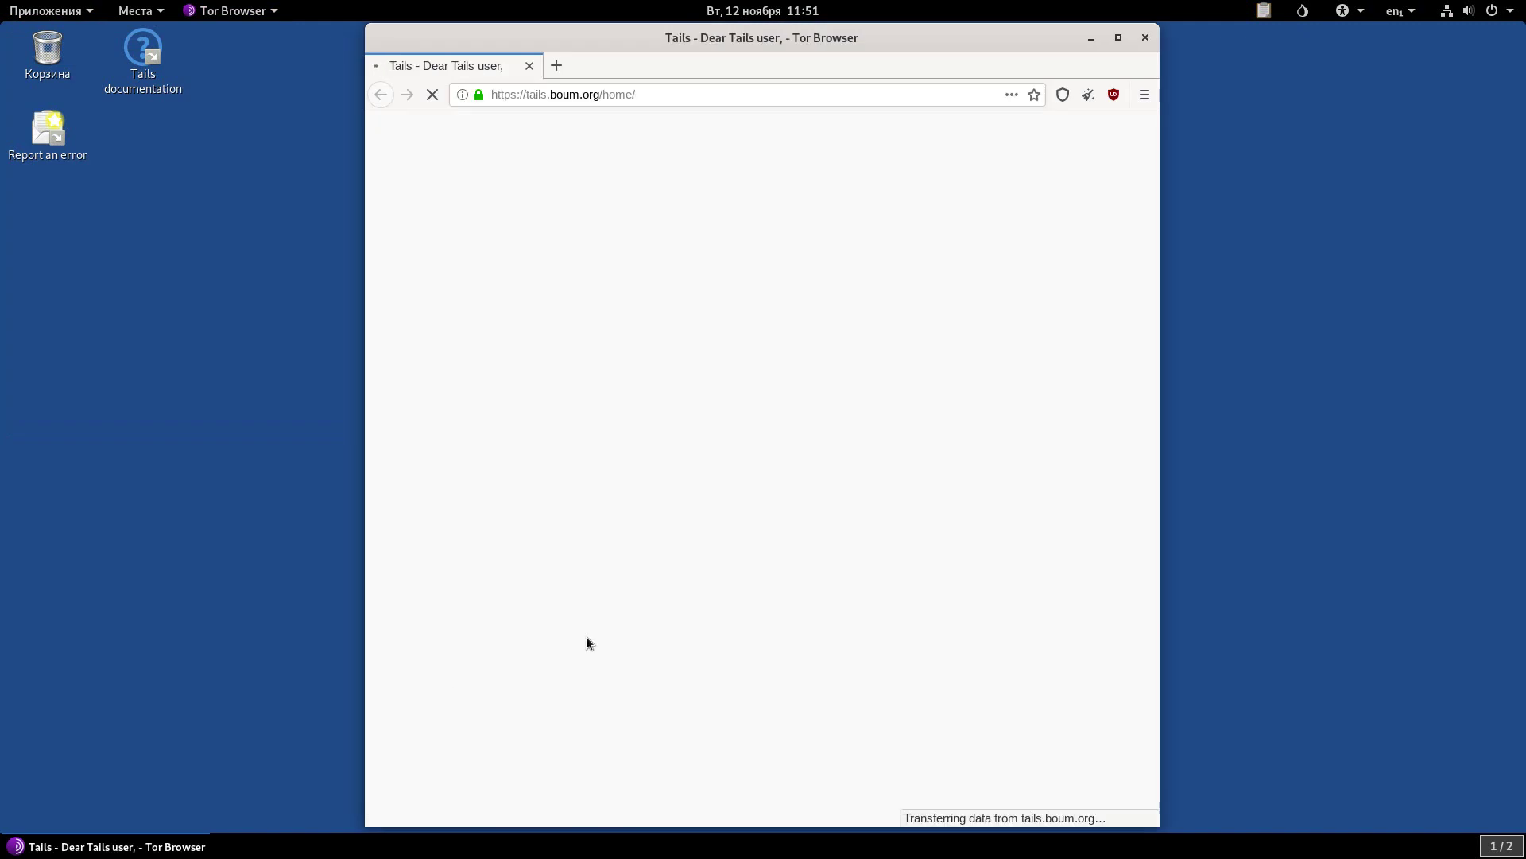
click(1117, 38)
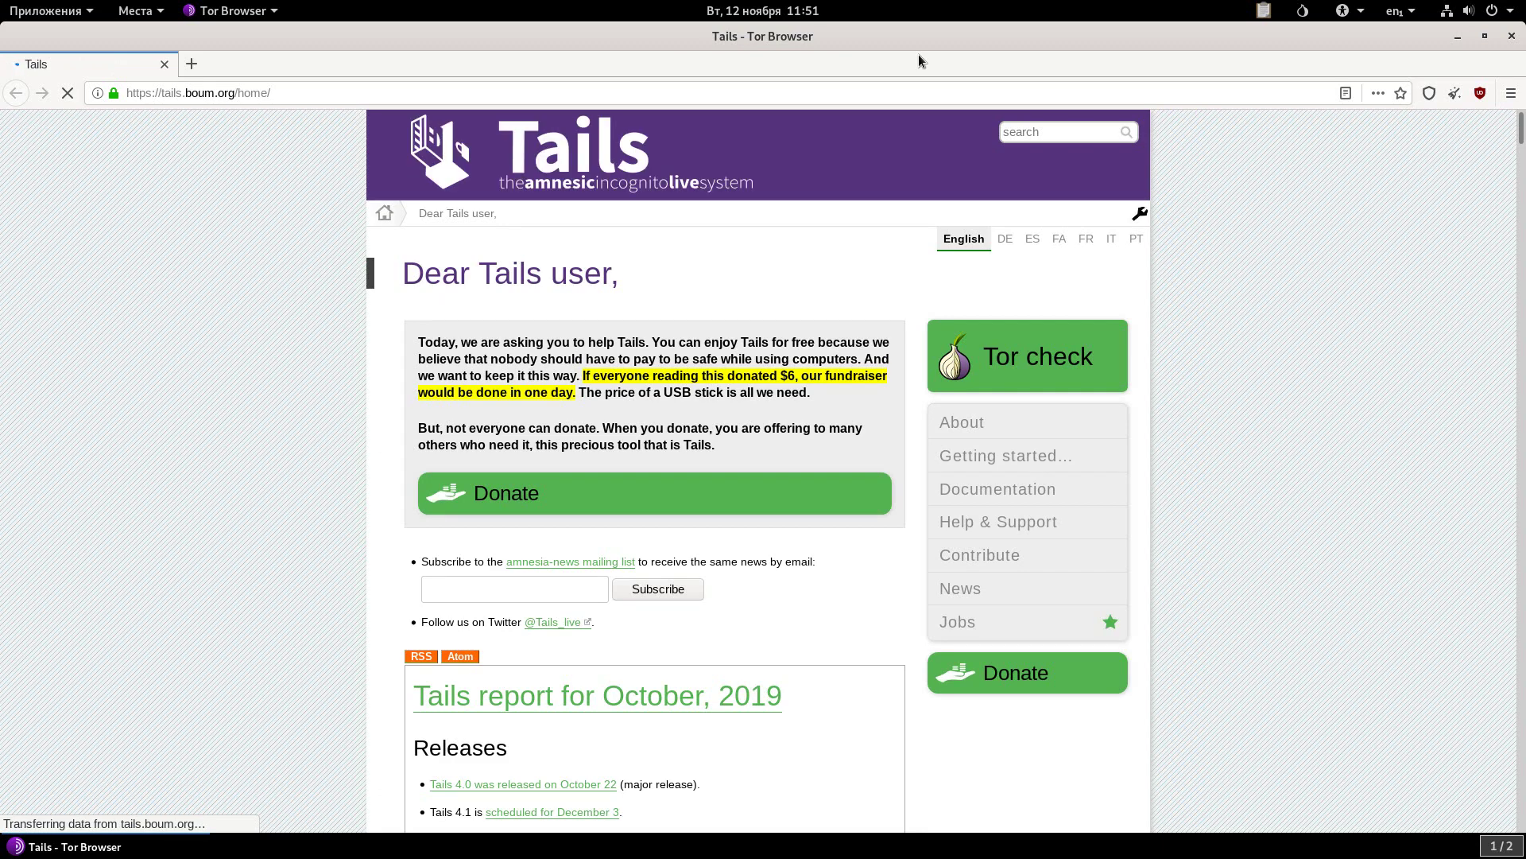
click(856, 93)
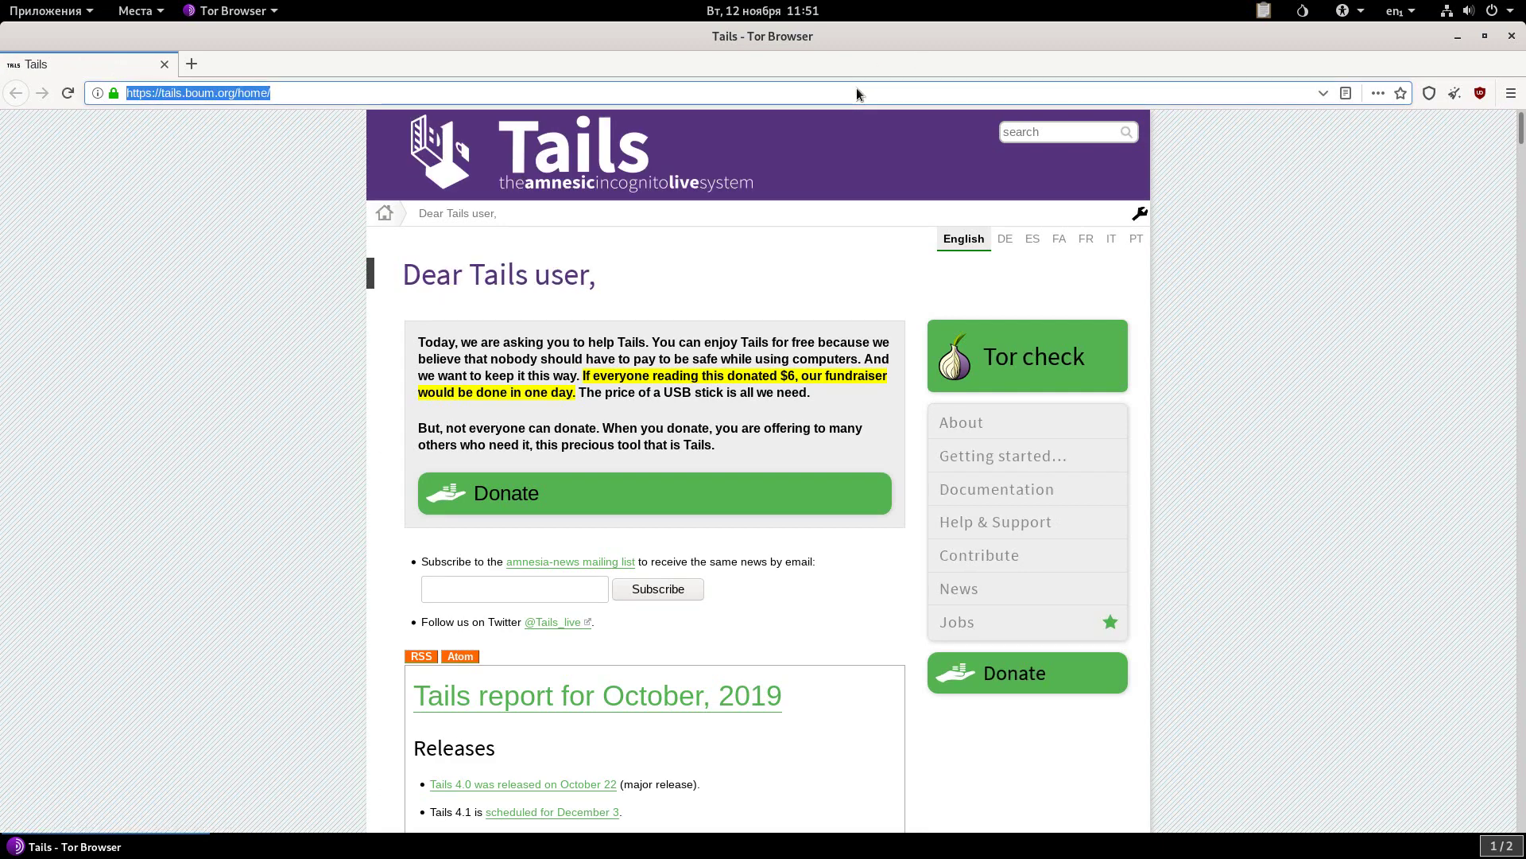
Load anonymous-vpn.biz in the Tor Browser address bar.
text(anonymou)
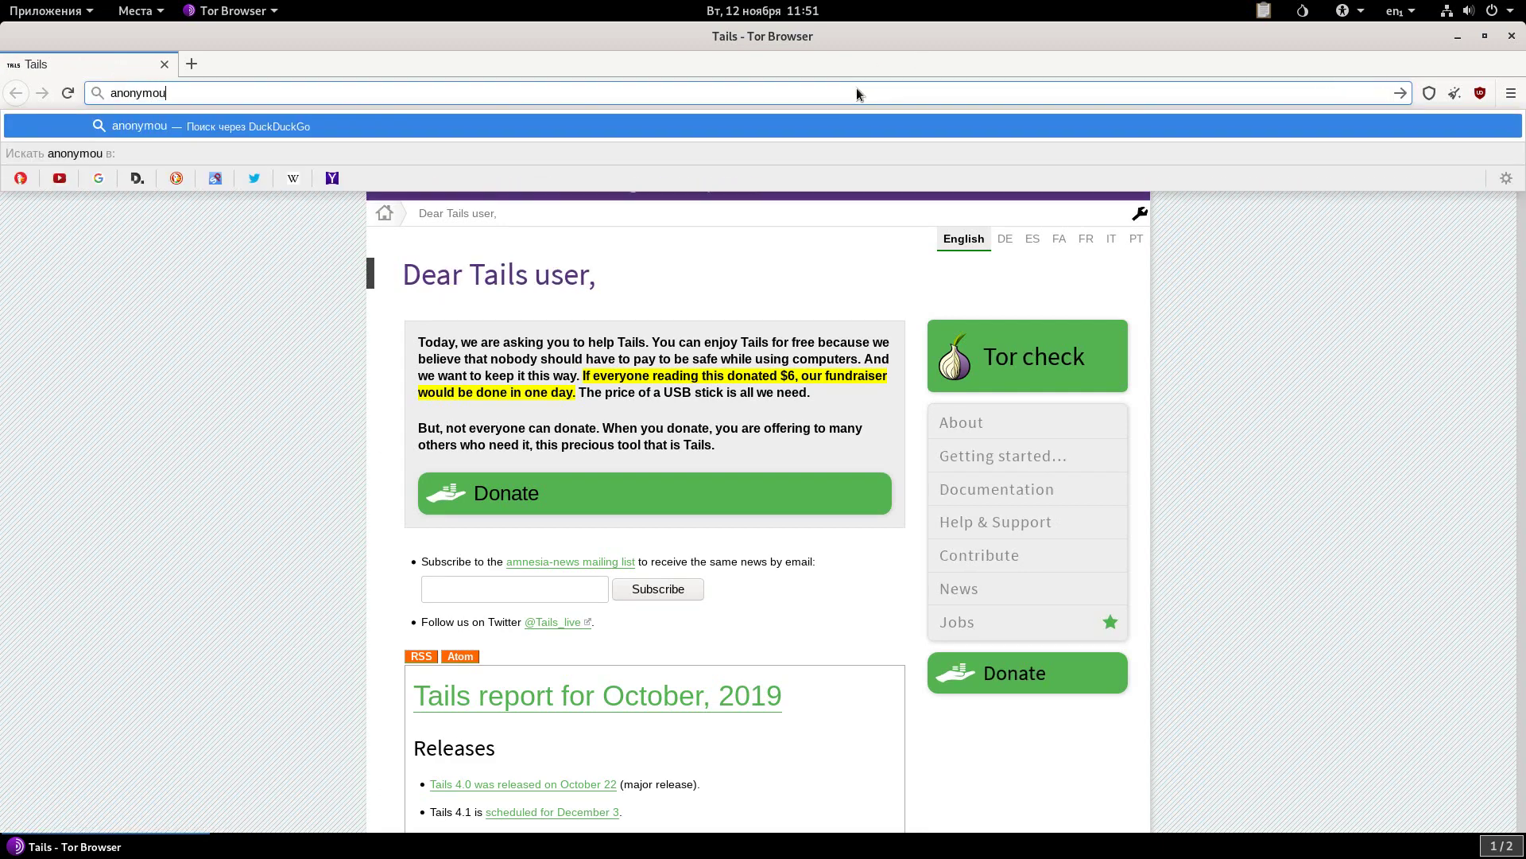
text(s-vpn.biz)
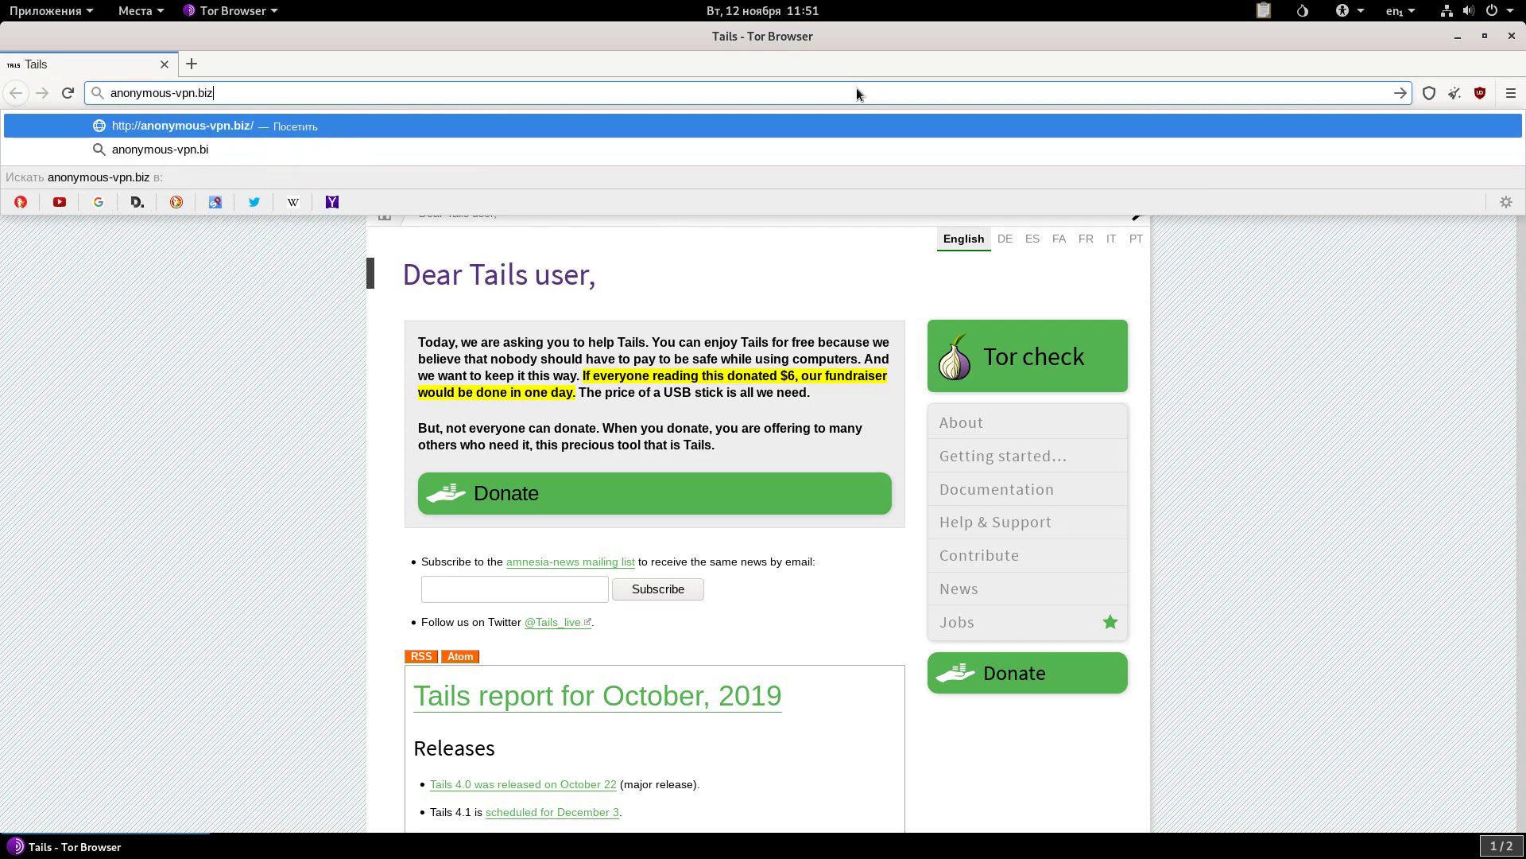
key(Return)
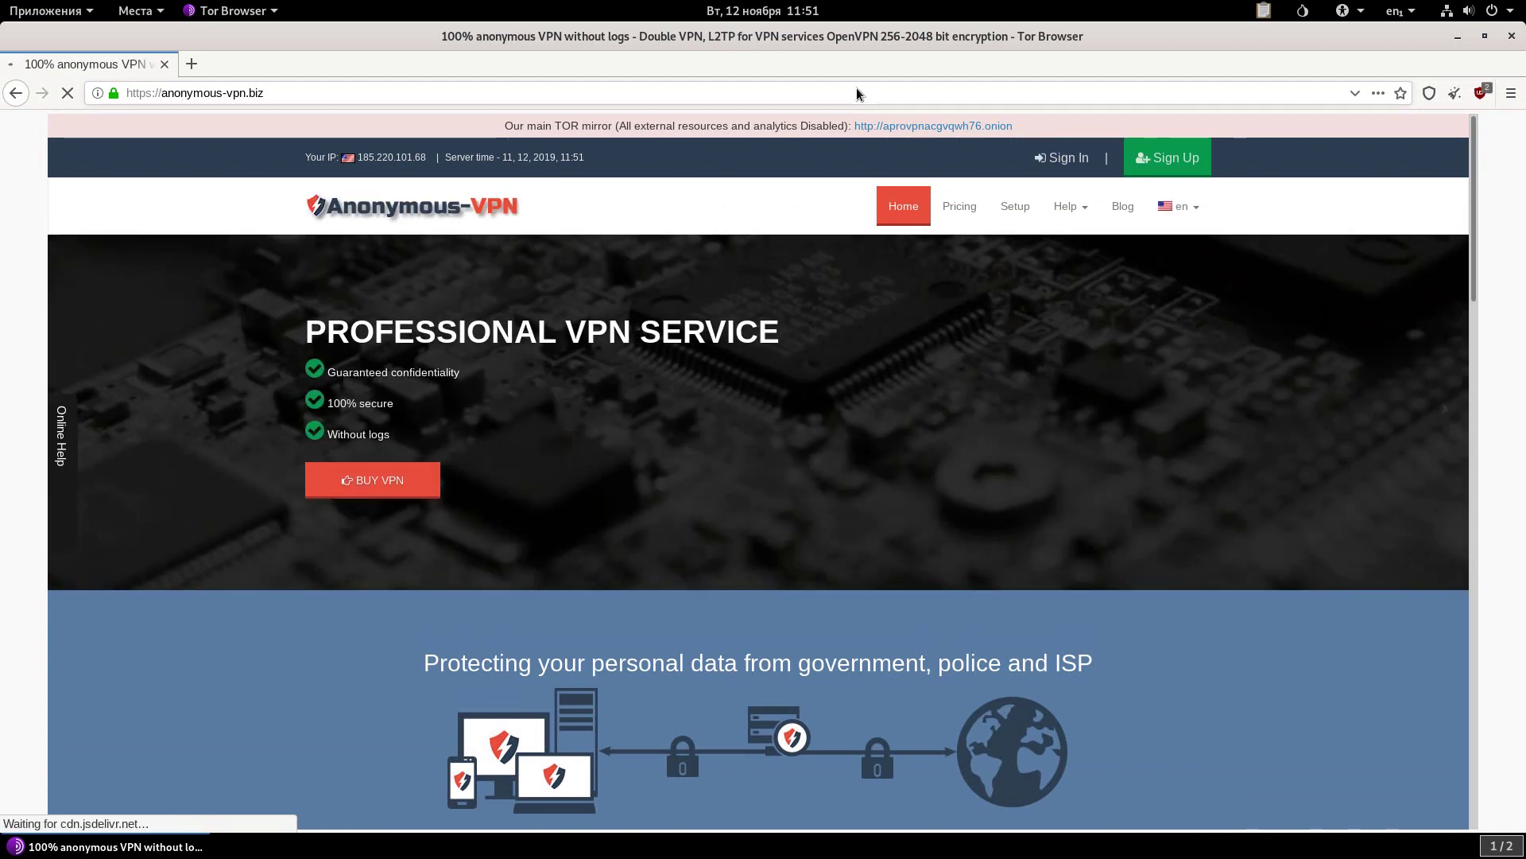
Follow the banner link to the Anonymous-VPN .onion mirror.
click(990, 127)
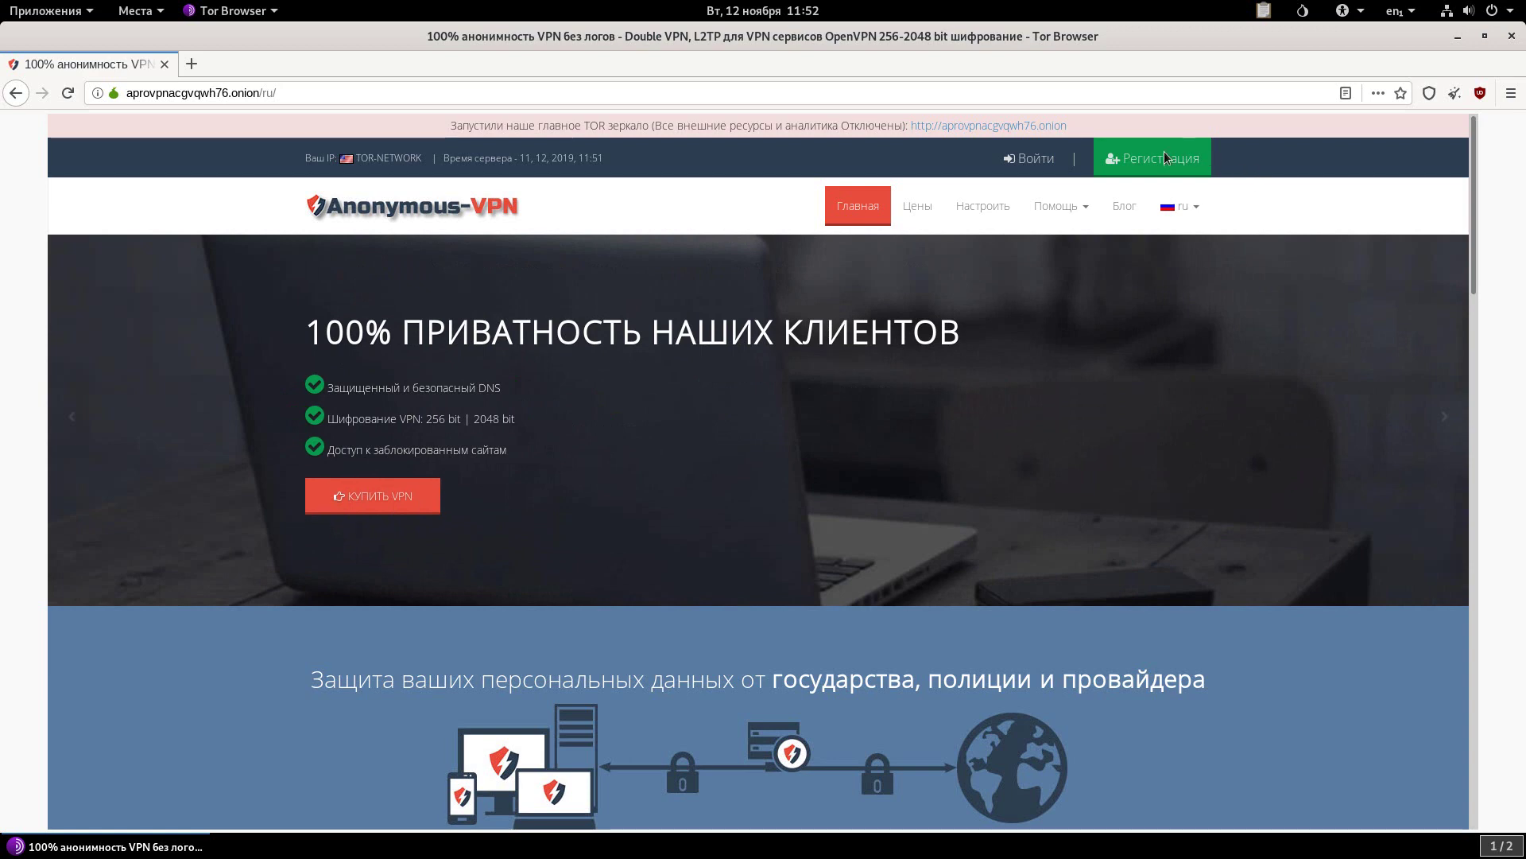
Open the Регистрация form and enter the account e-mail address.
click(1165, 153)
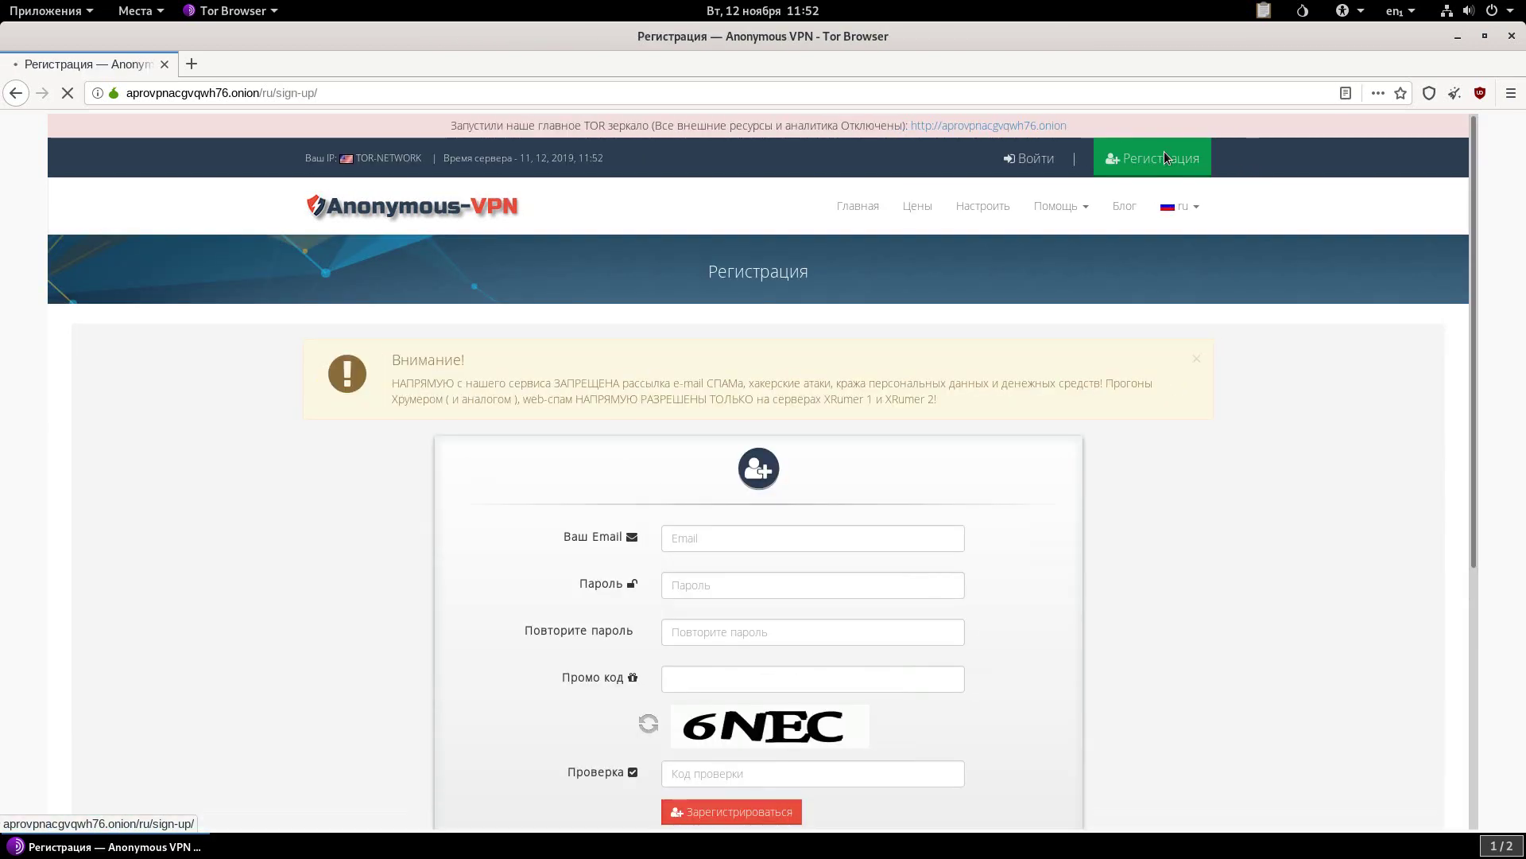
scroll(1034, 246, down, 3)
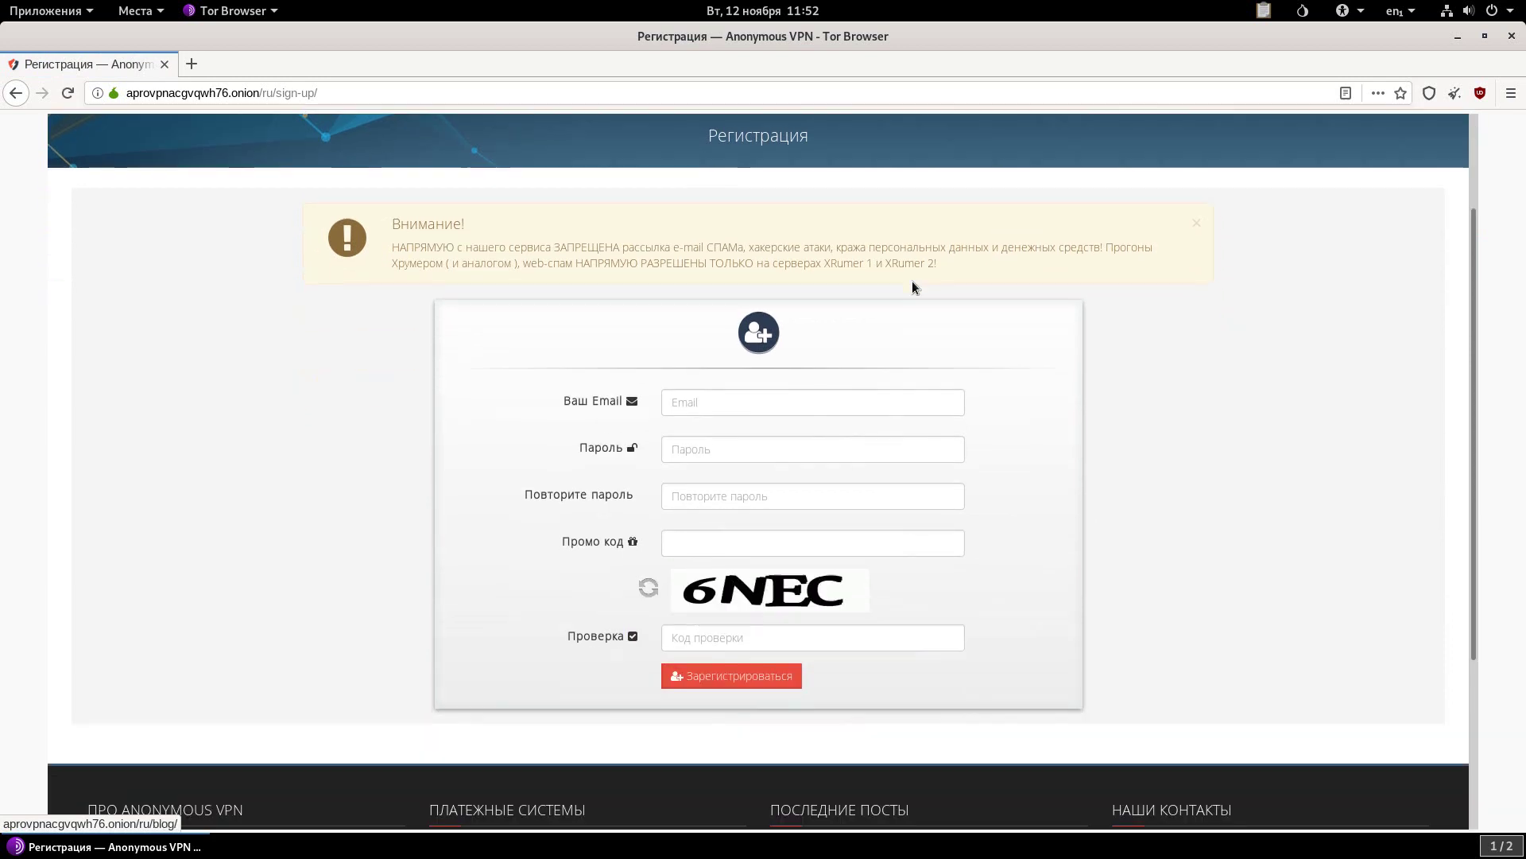
click(757, 401)
text(test)
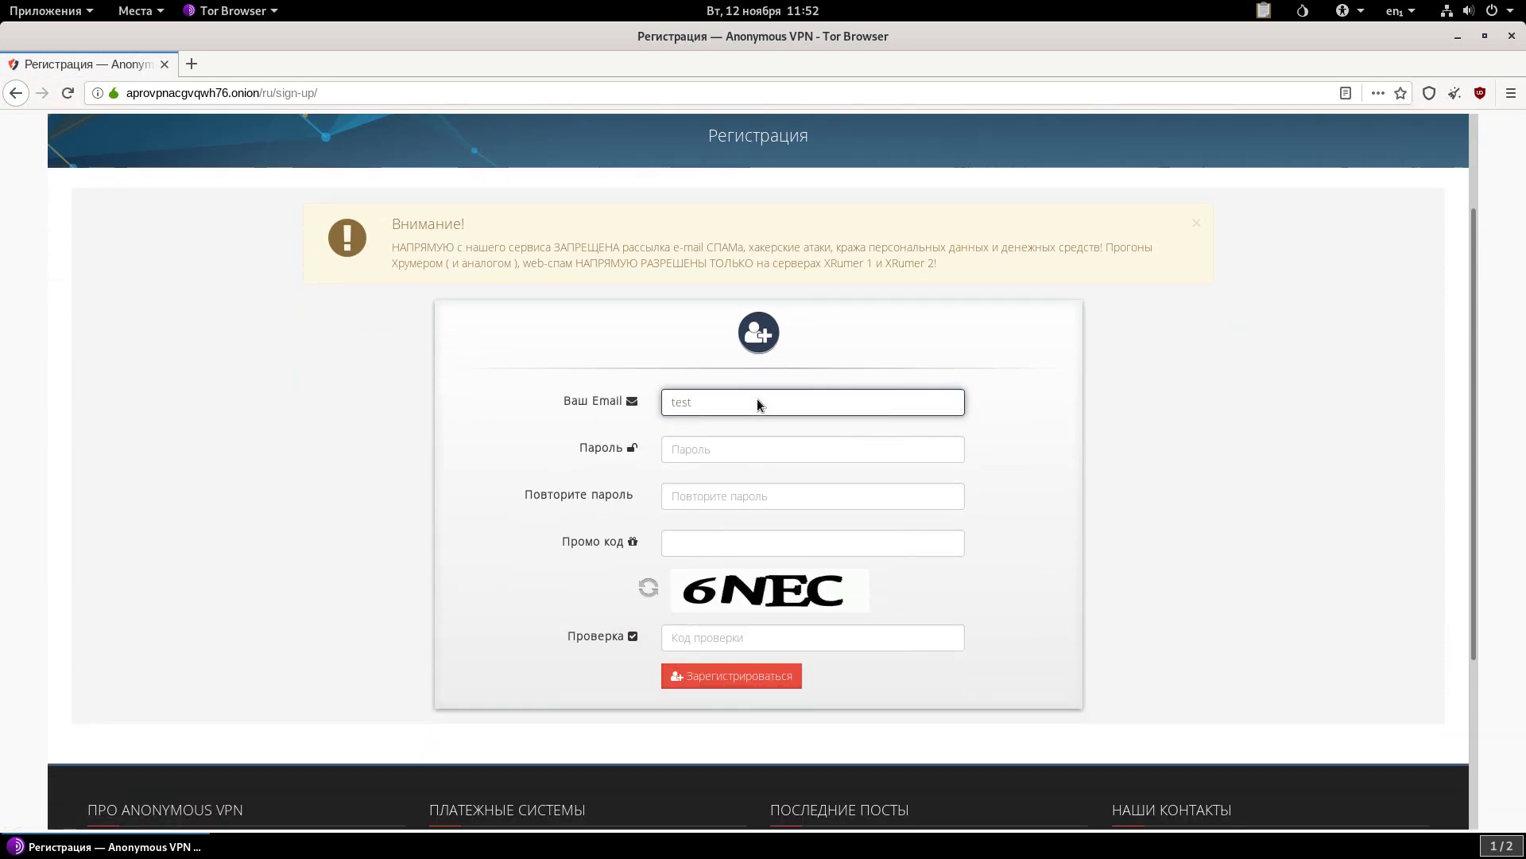
text(28@test.ch)
Enter and repeat the password, fill in the captcha code, and submit the registration.
click(778, 455)
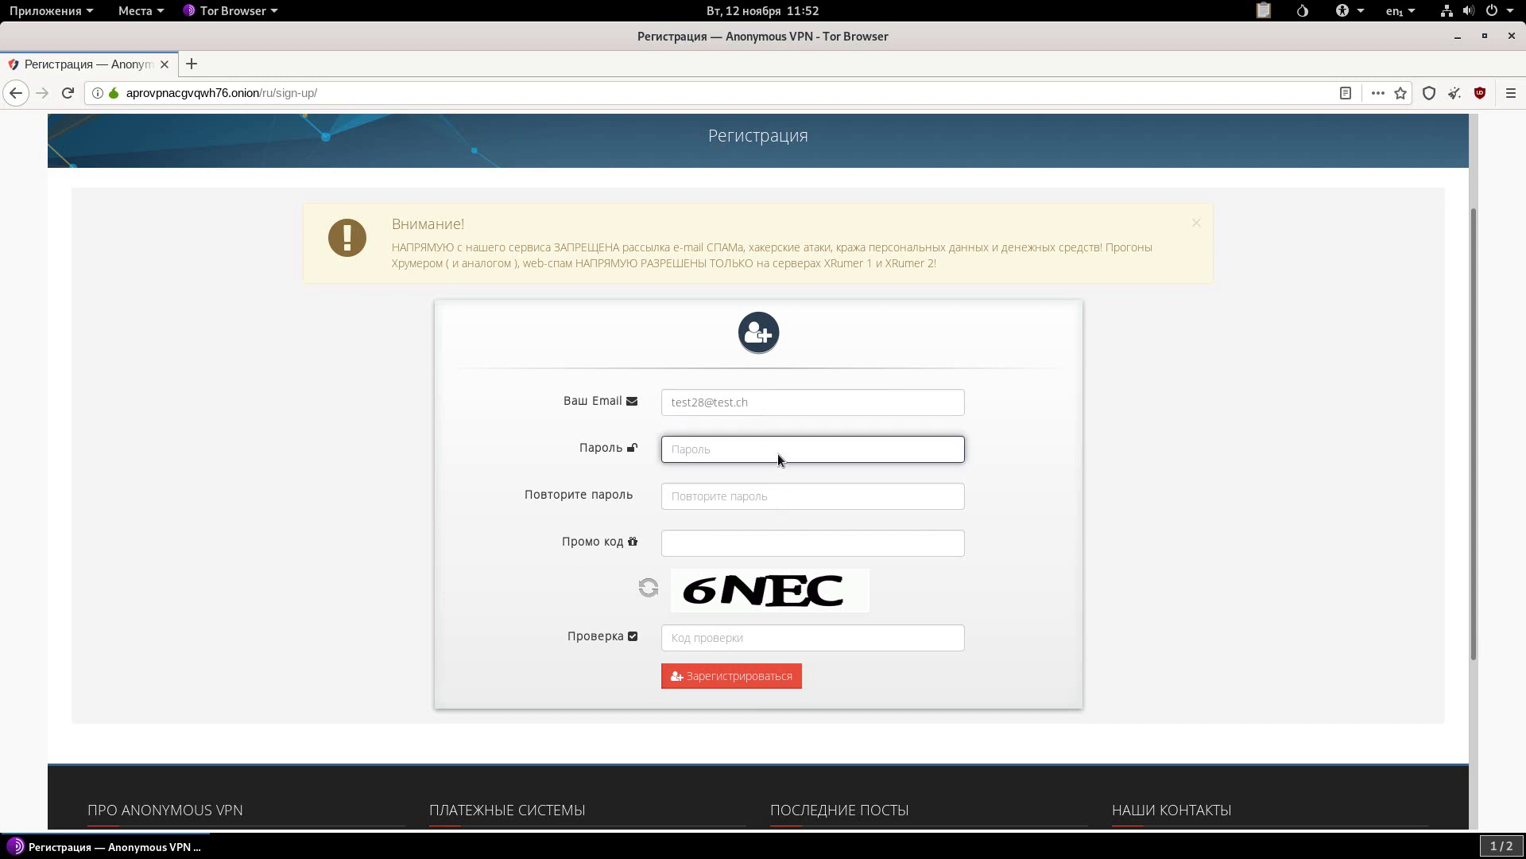
text(test28)
click(765, 496)
text(test28)
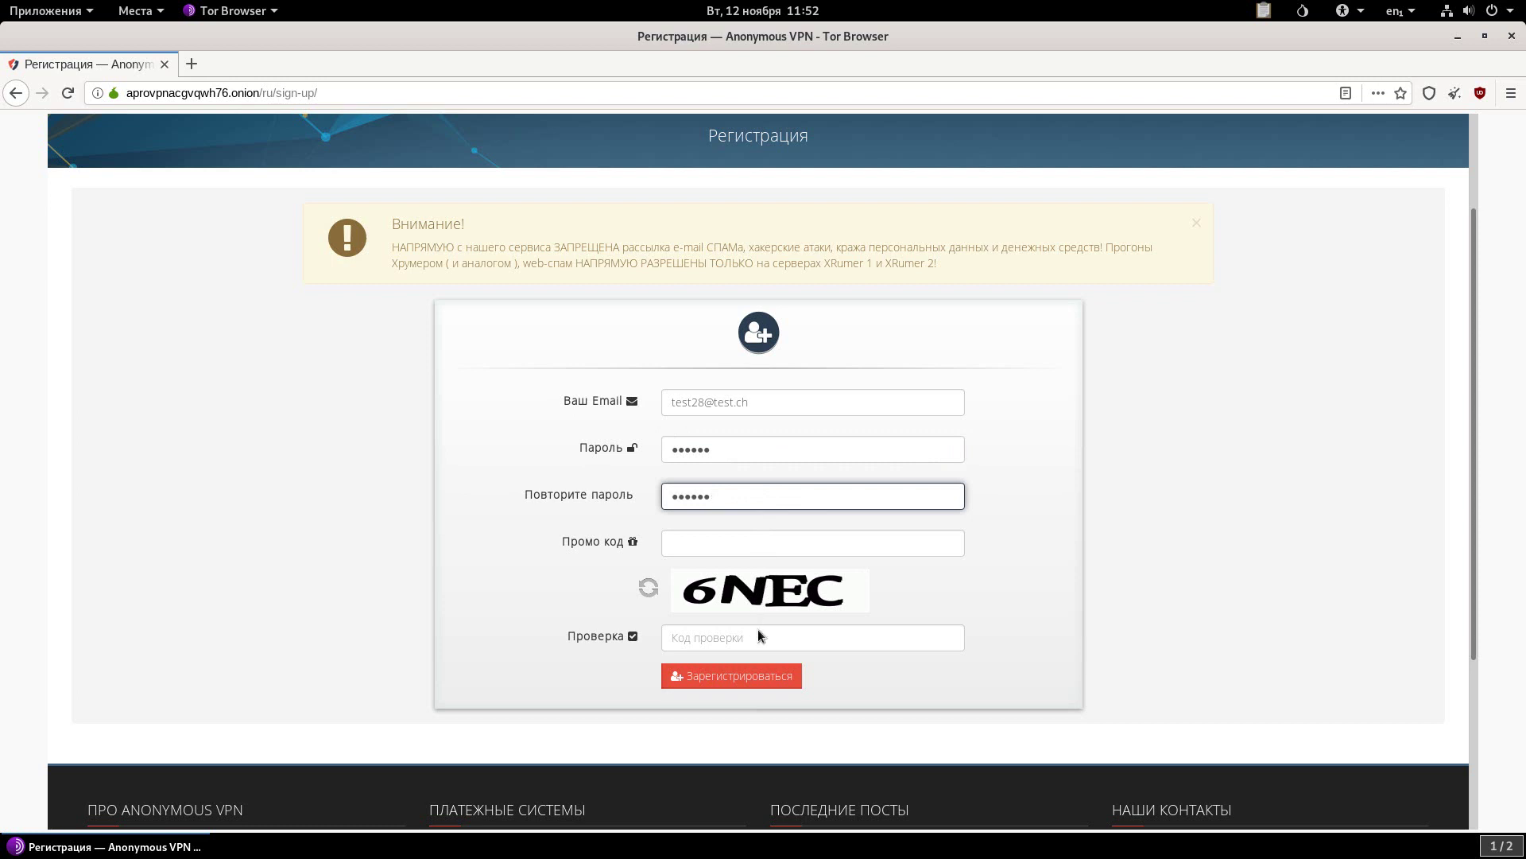
click(758, 633)
text(6nec)
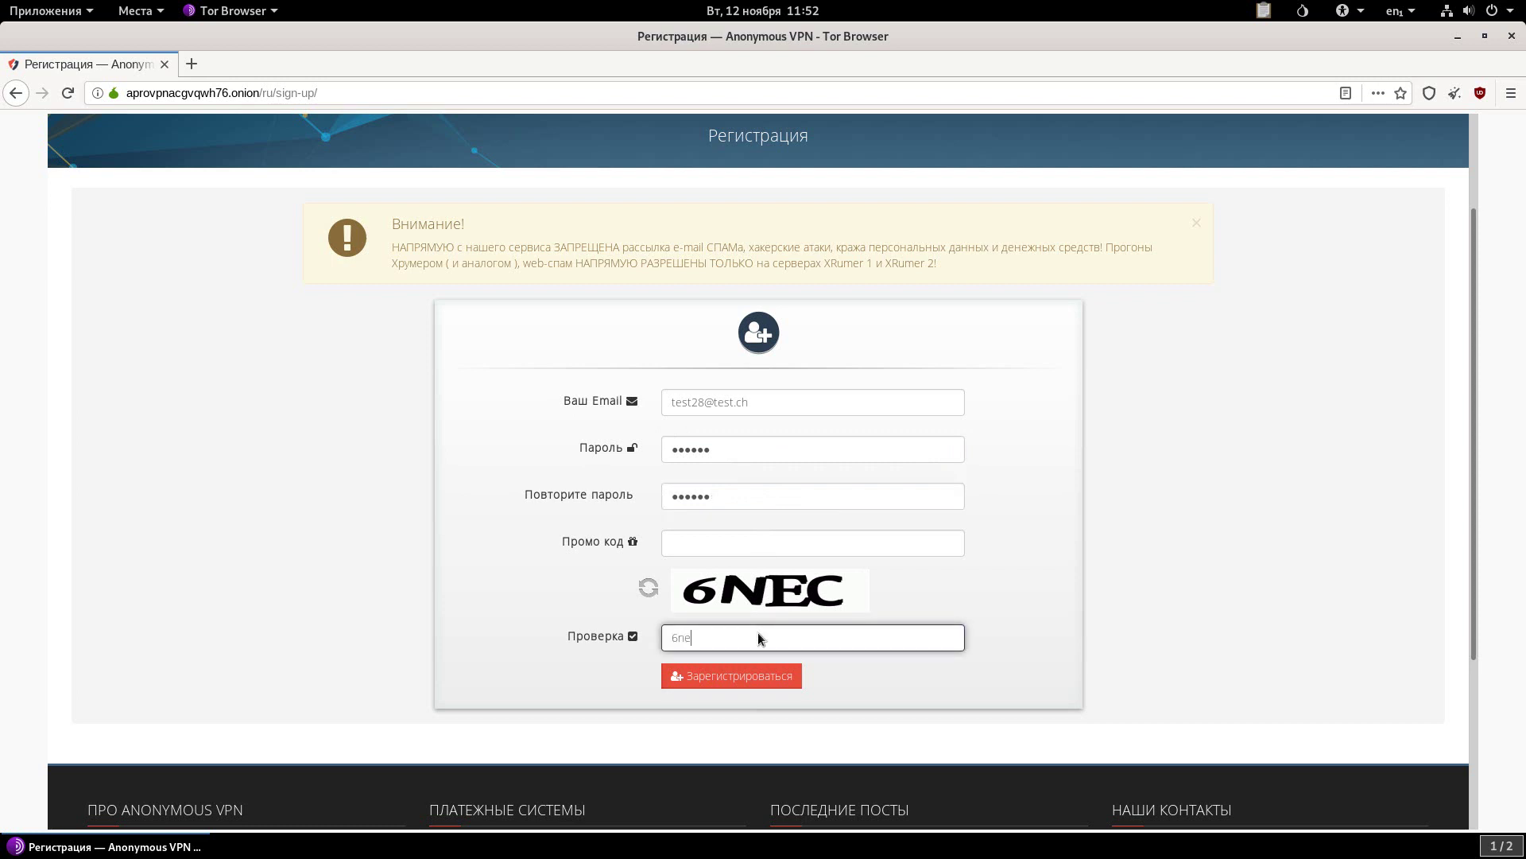
click(758, 674)
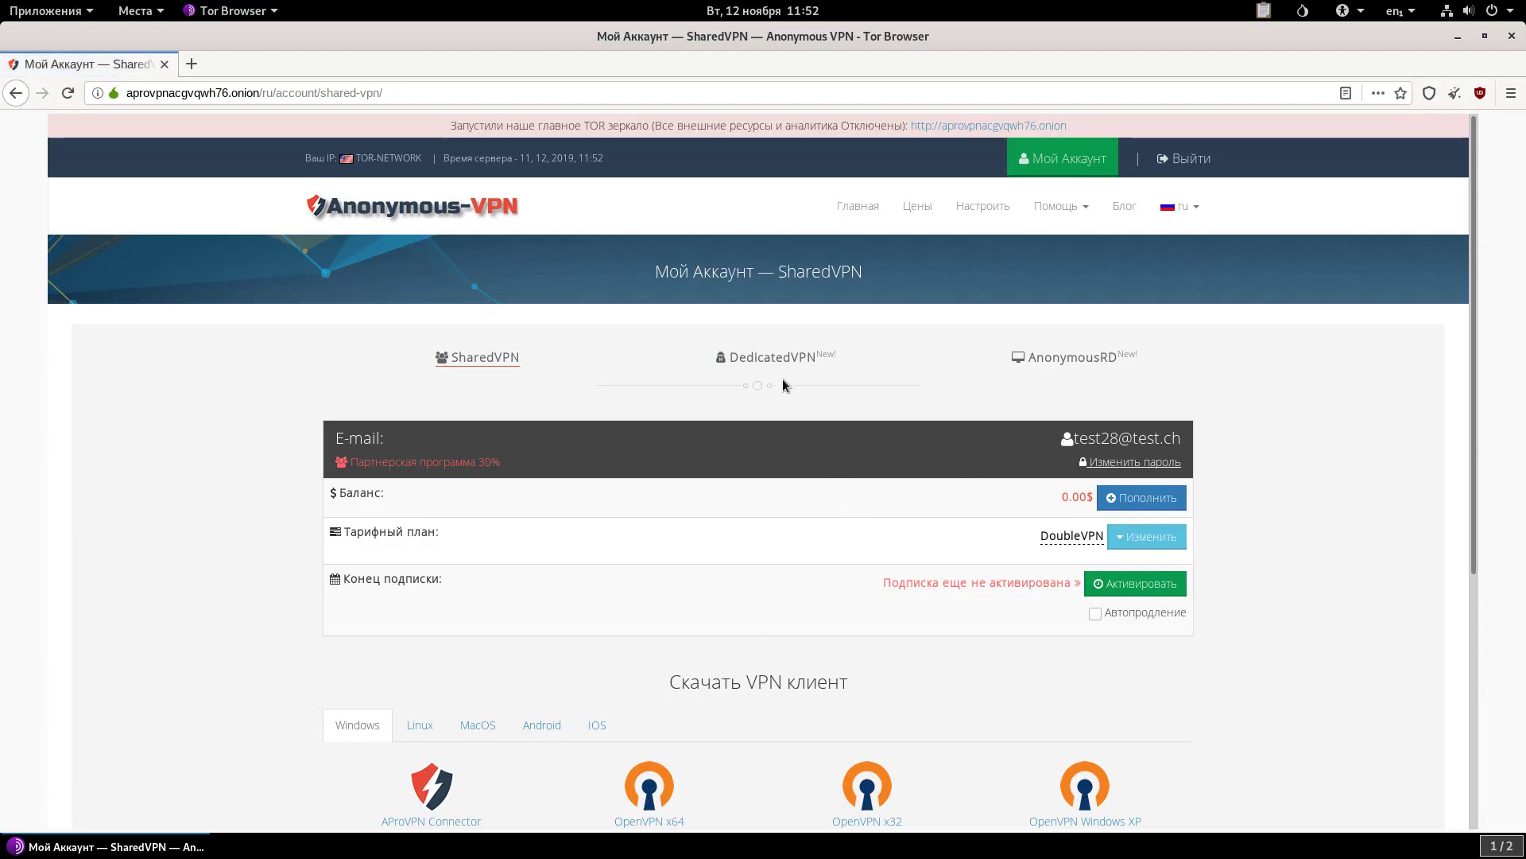
Start a new DedicatedVPN order from the account's DedicatedVPN section.
click(778, 358)
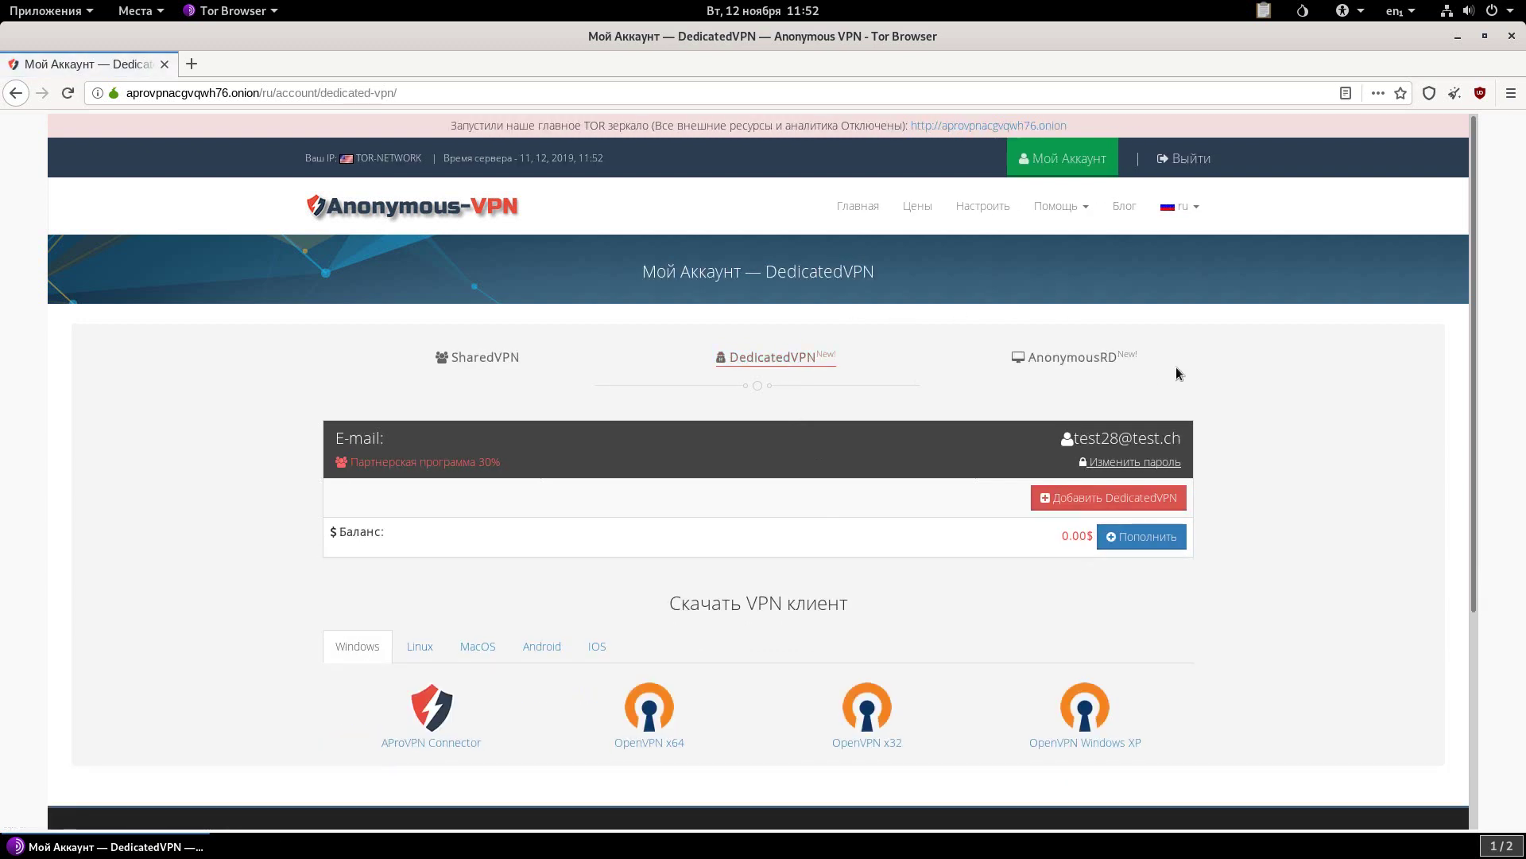
scroll(1182, 453, down, 1)
click(1175, 458)
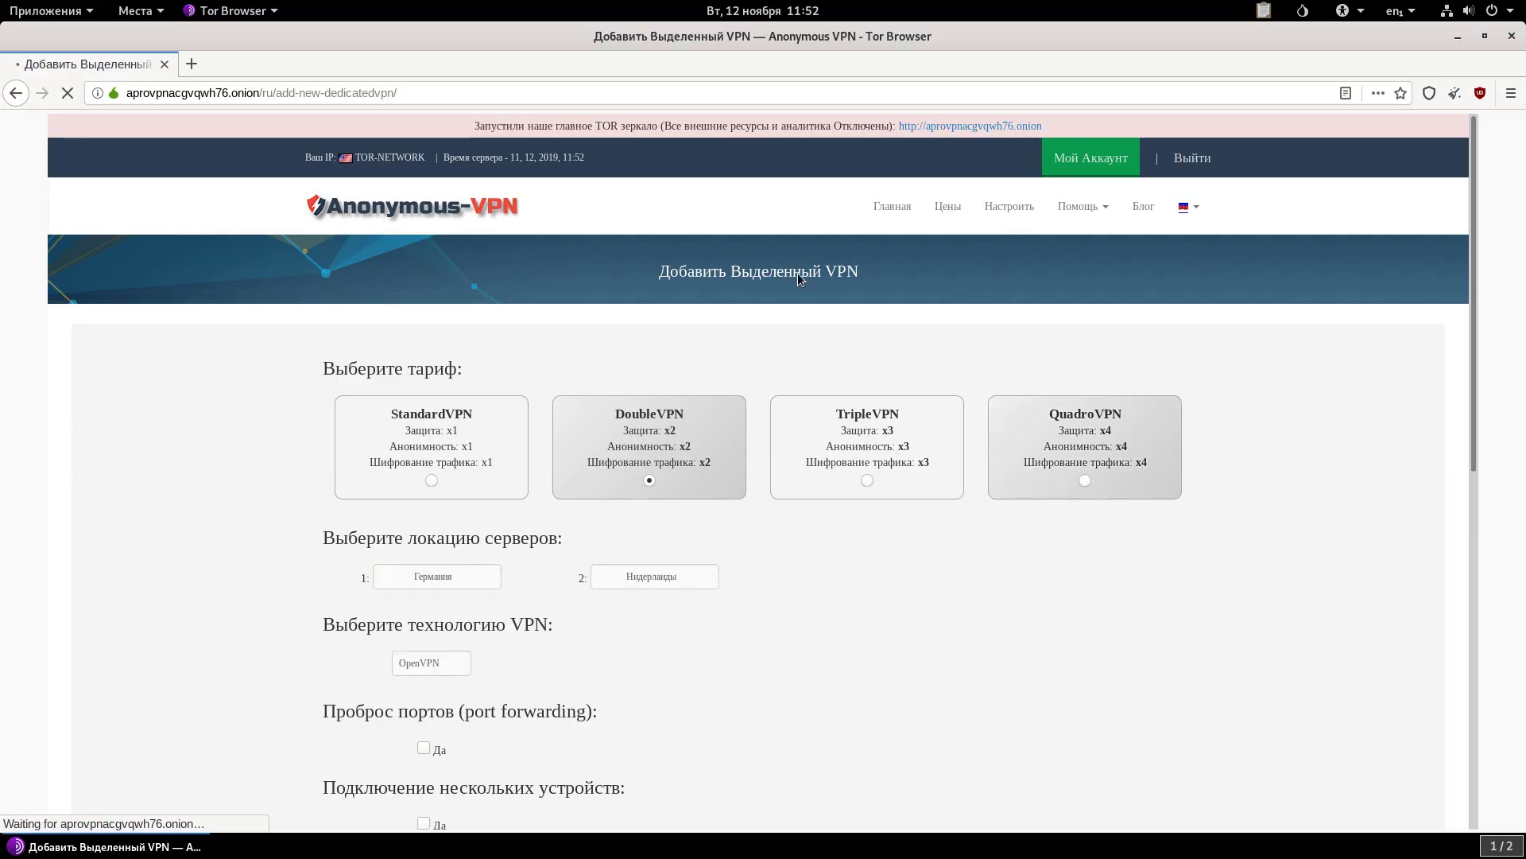
scroll(798, 274, down, 4)
Set the DoubleVPN route to Норвегия as server 1 and Нидерланды as server 2.
click(489, 303)
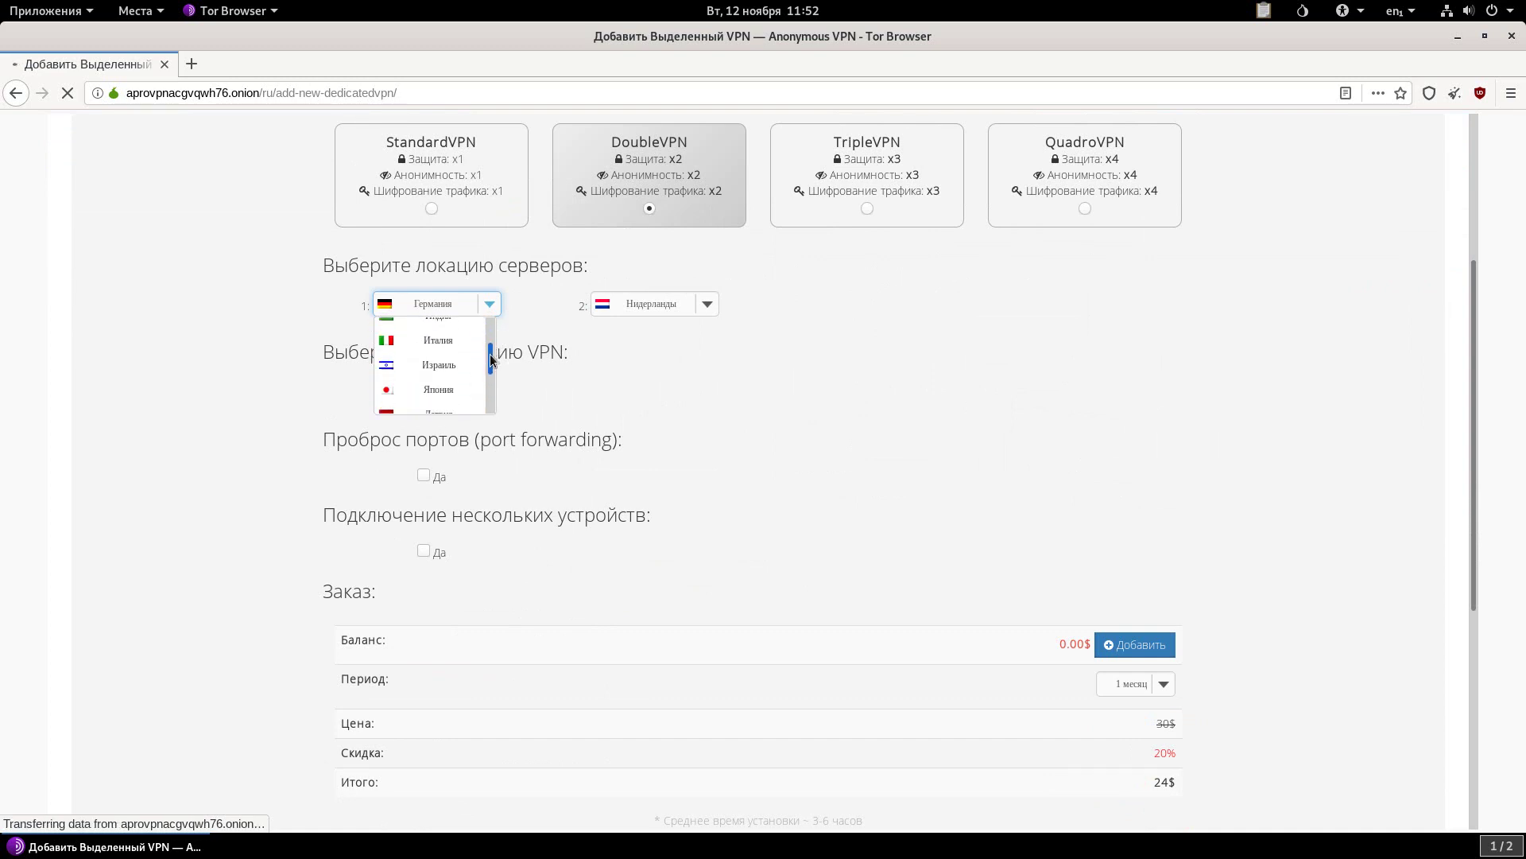
scroll(488, 355, down, 2)
click(460, 382)
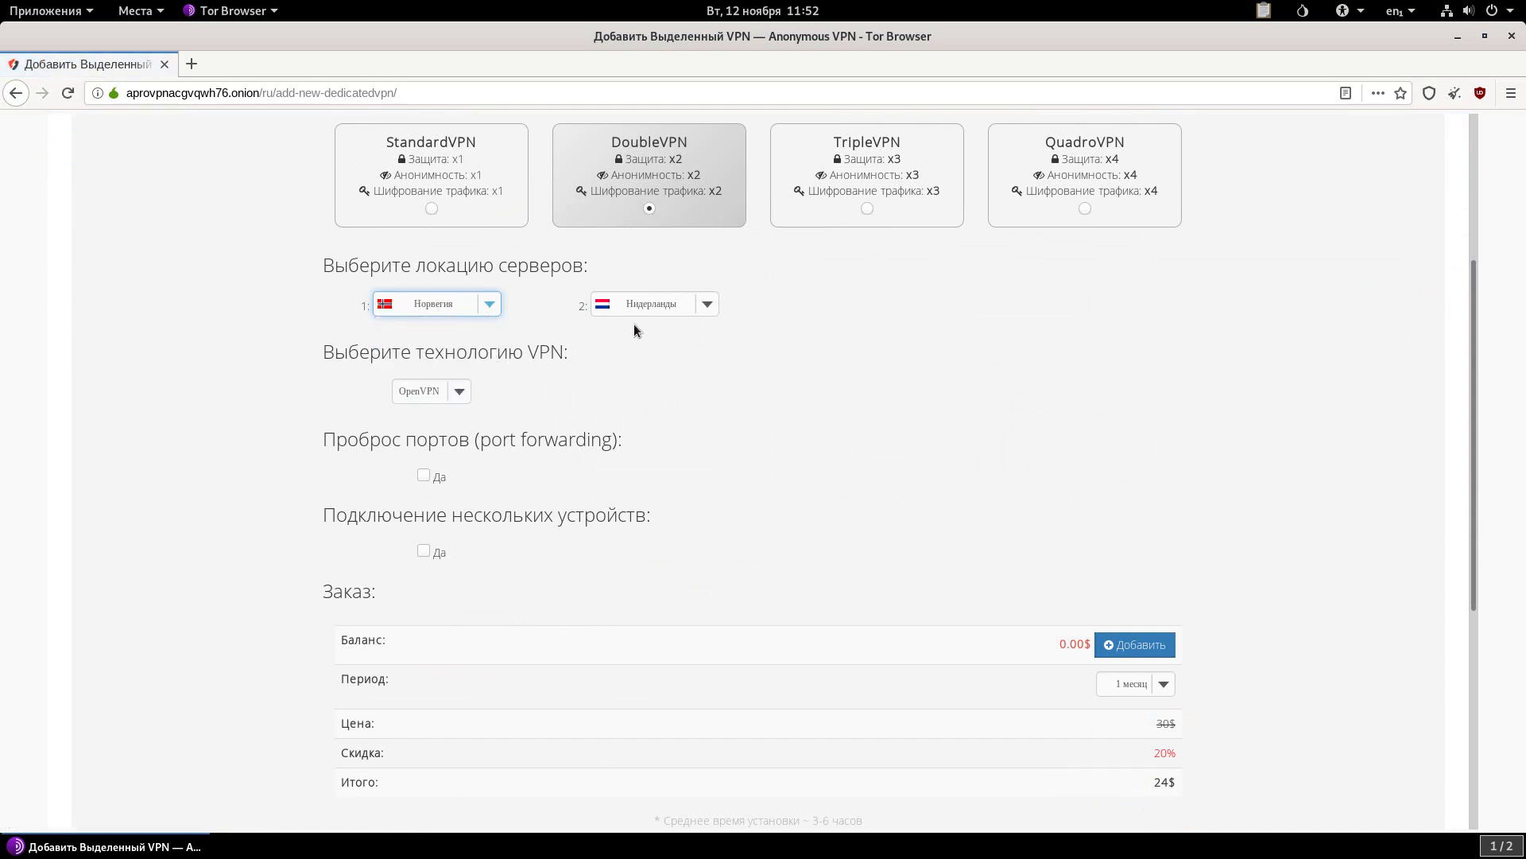
click(661, 308)
scroll(707, 356, up, 2)
scroll(709, 362, down, 3)
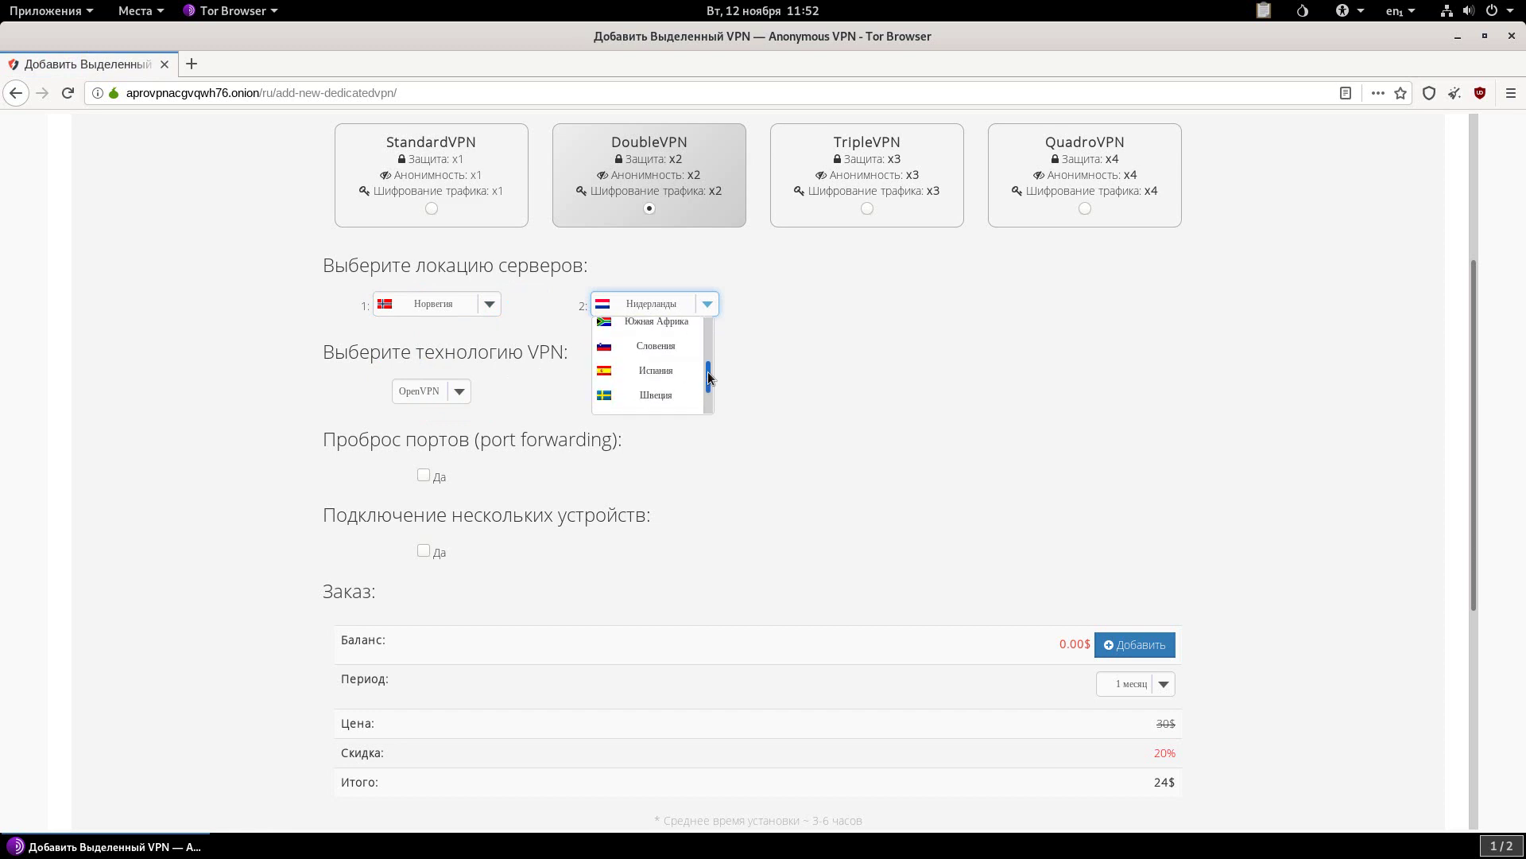
click(709, 307)
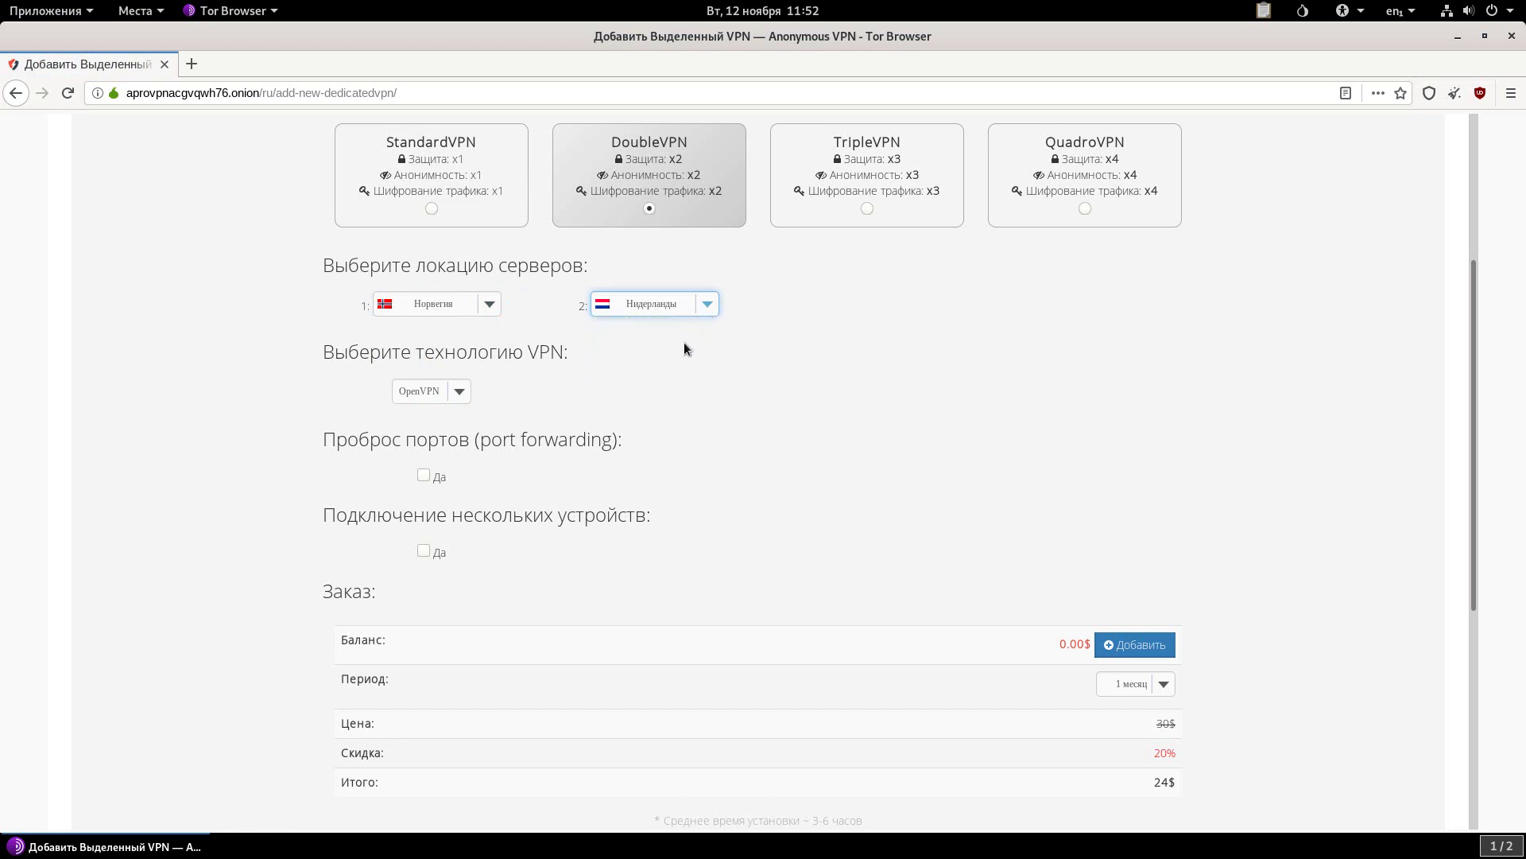
Allow connecting multiple devices and select the 24$ order total.
click(423, 550)
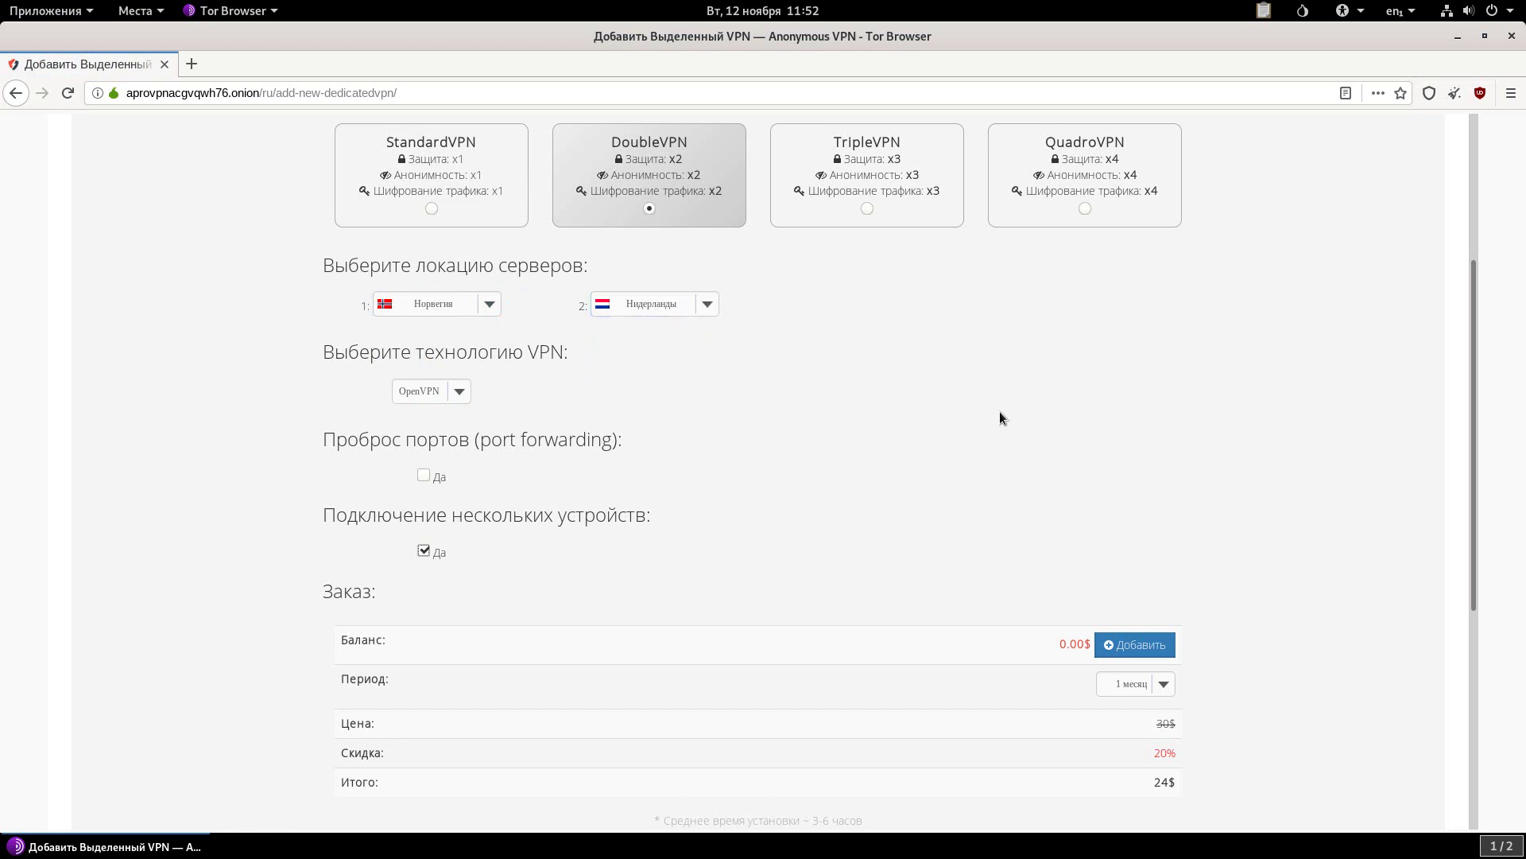
scroll(1006, 407, down, 3)
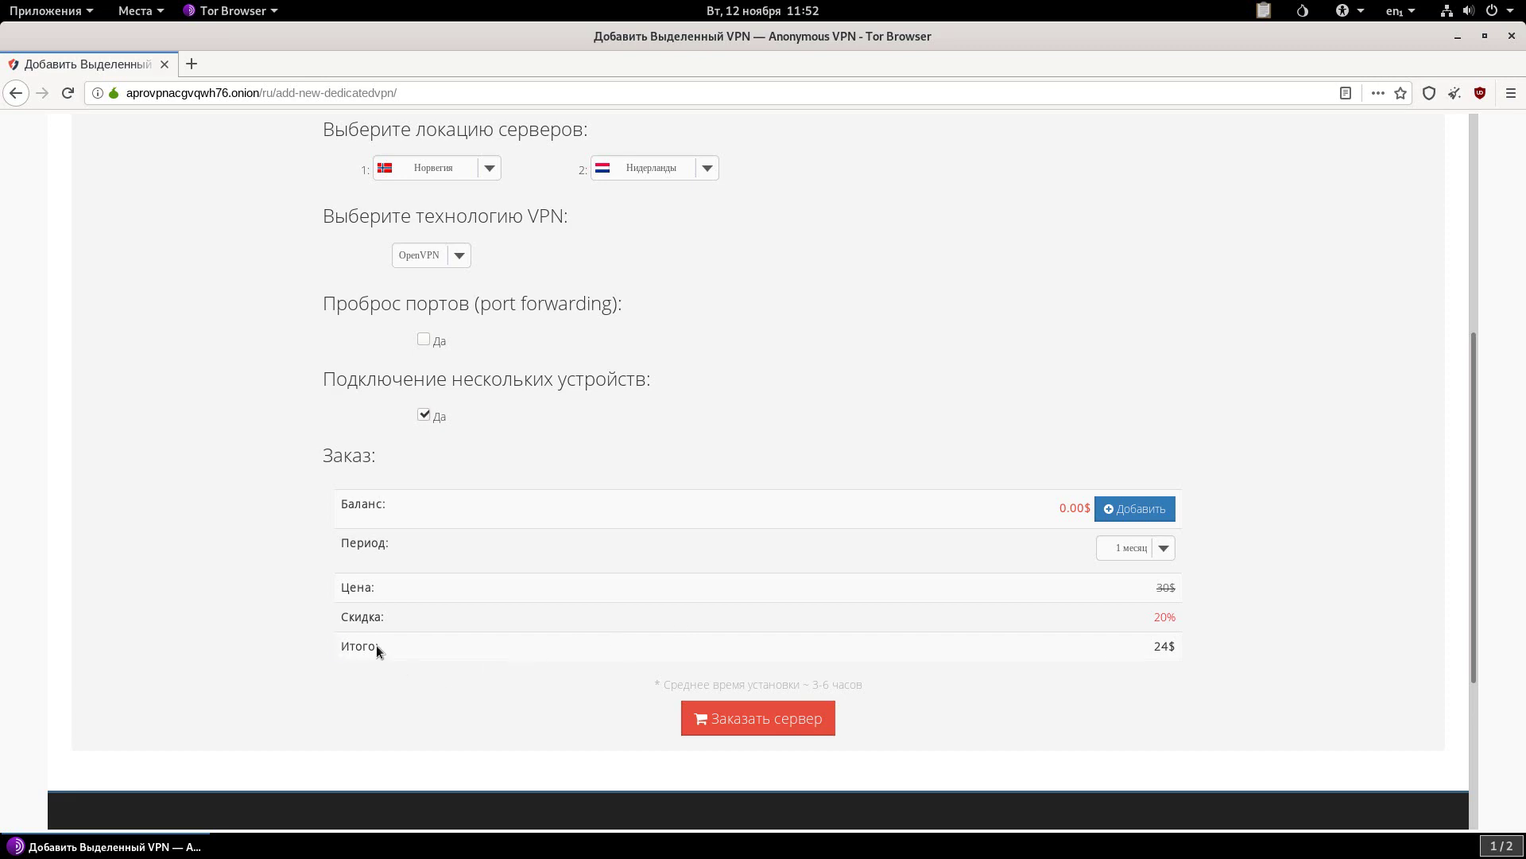
double_click(1165, 645)
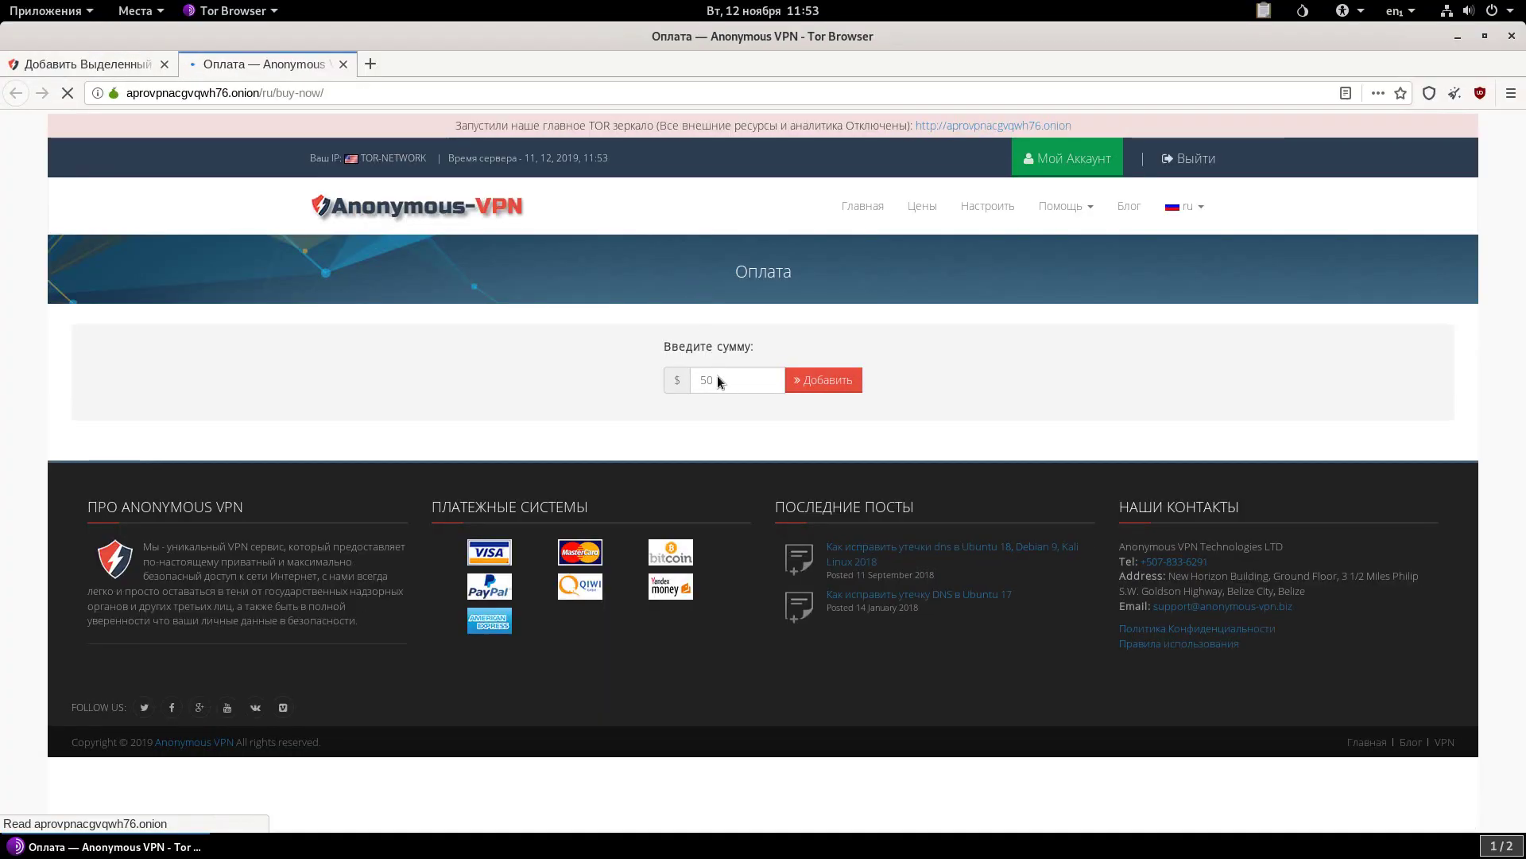
Change the top-up amount from 50 to 24$ and add it to the balance.
click(717, 375)
key(ctrl+a)
text(24)
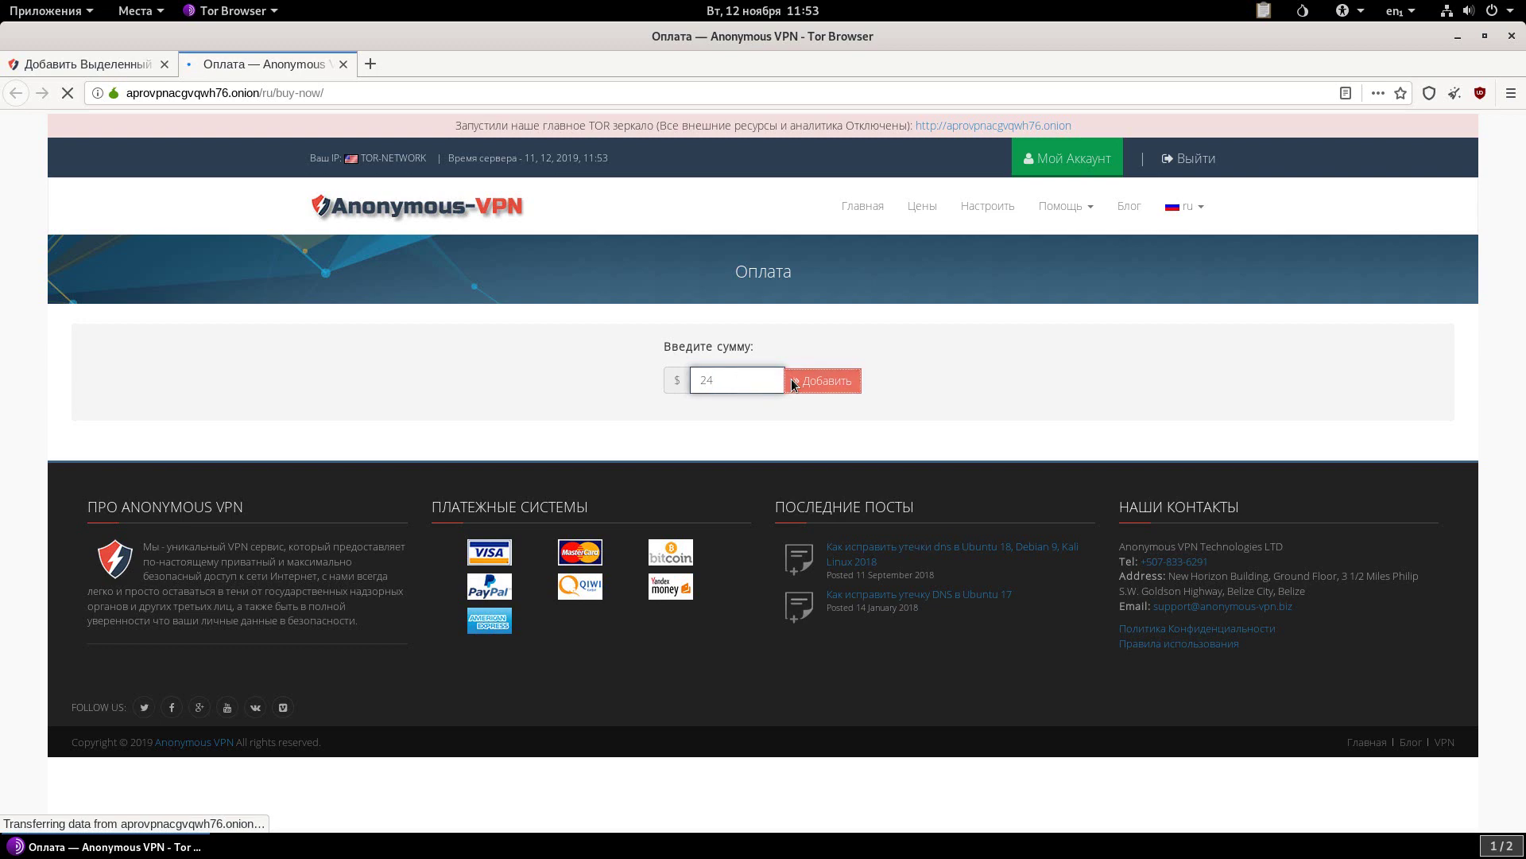
click(795, 379)
scroll(928, 318, down, 3)
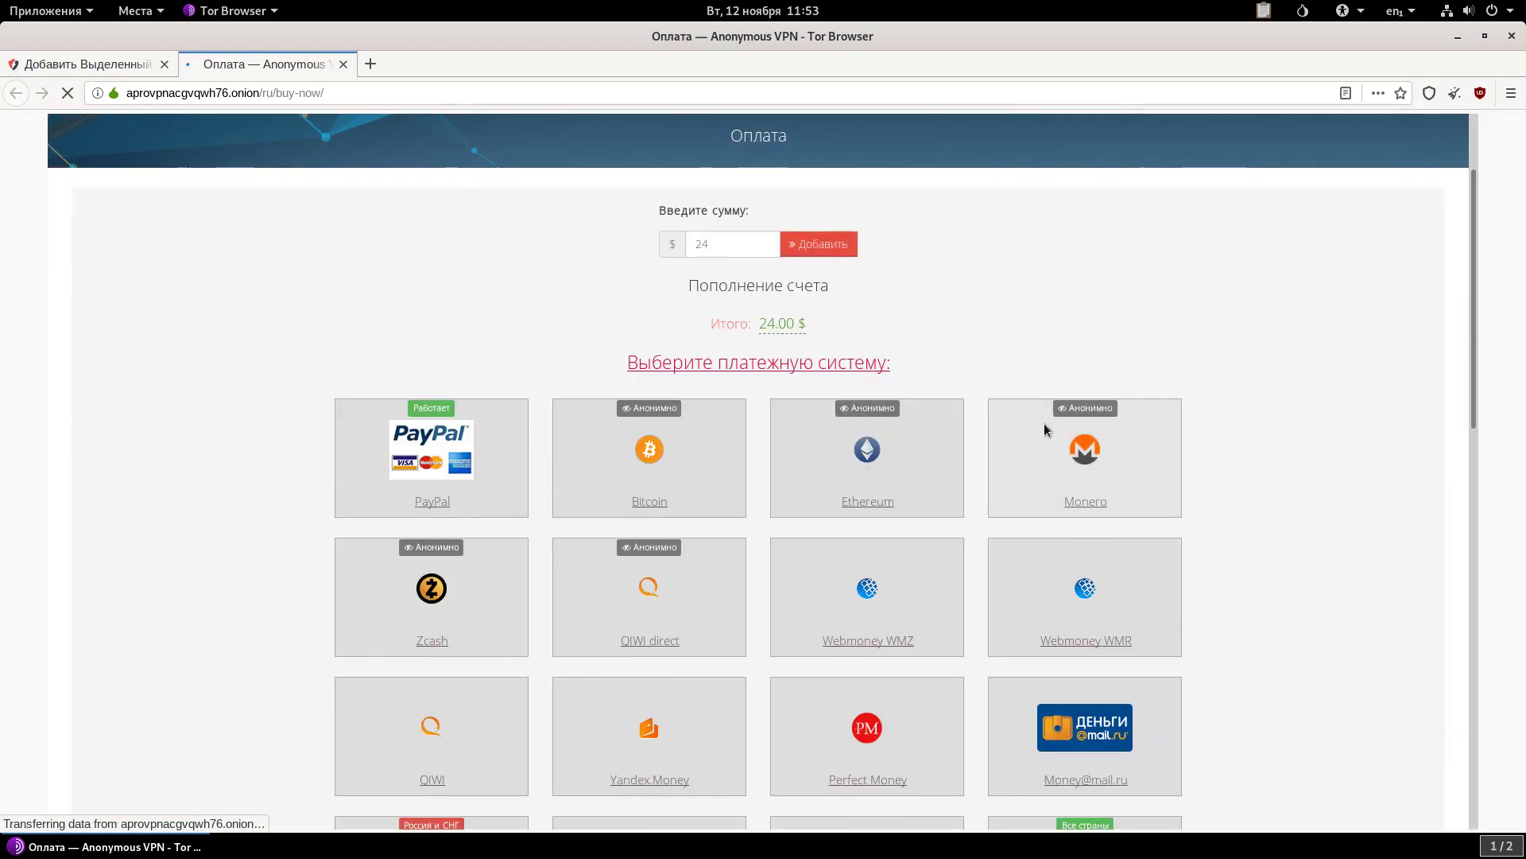
Open the Monero payment details for 0.380952 XMR, copy the wallet address, and minimize the browser.
click(1043, 423)
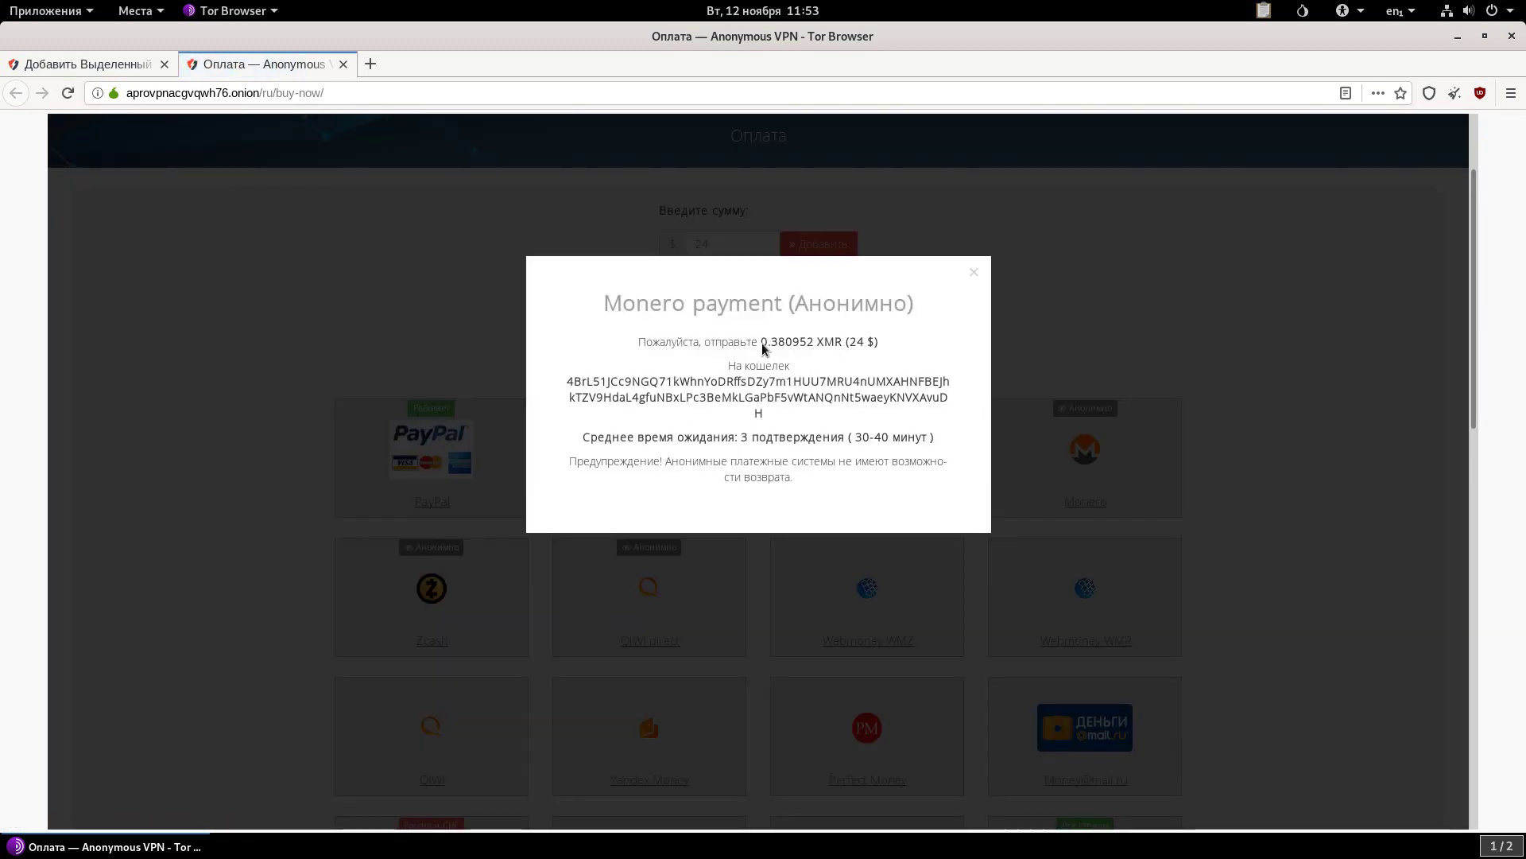
drag(819, 341, 838, 340)
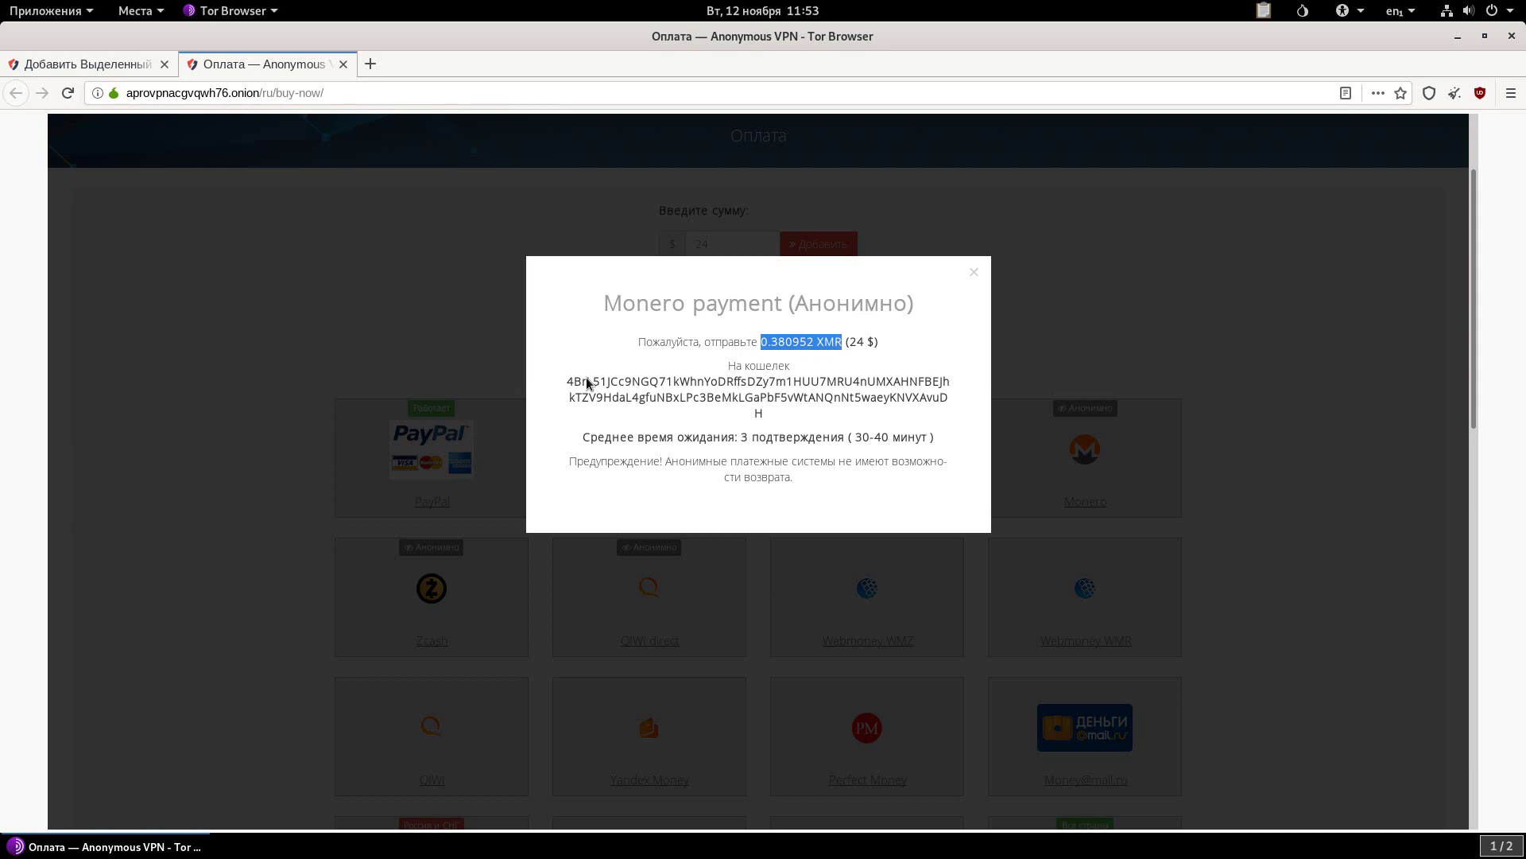
drag(569, 382, 764, 416)
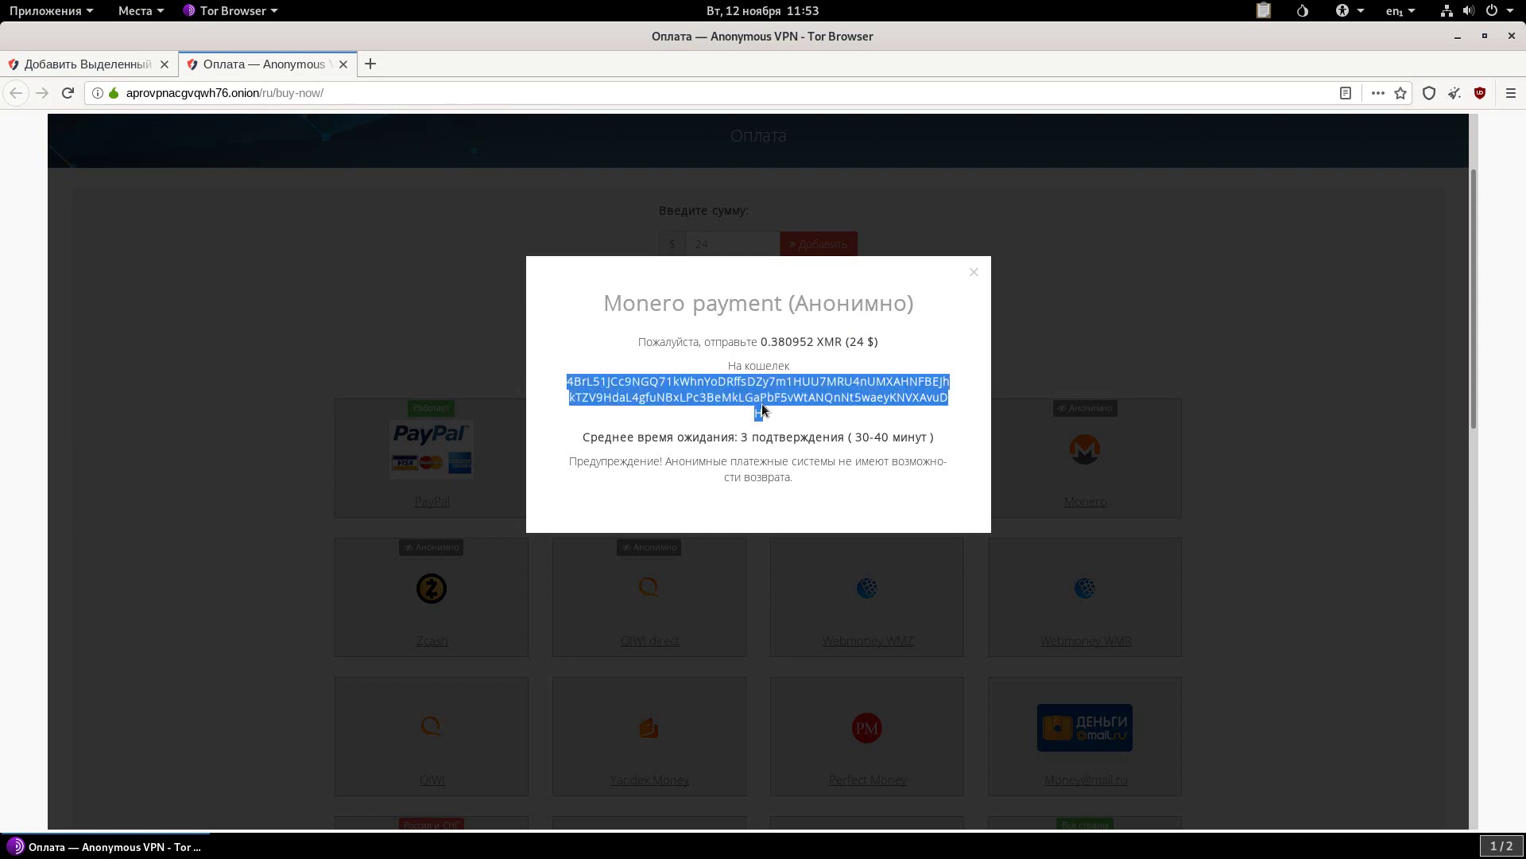
right_click(763, 411)
click(770, 409)
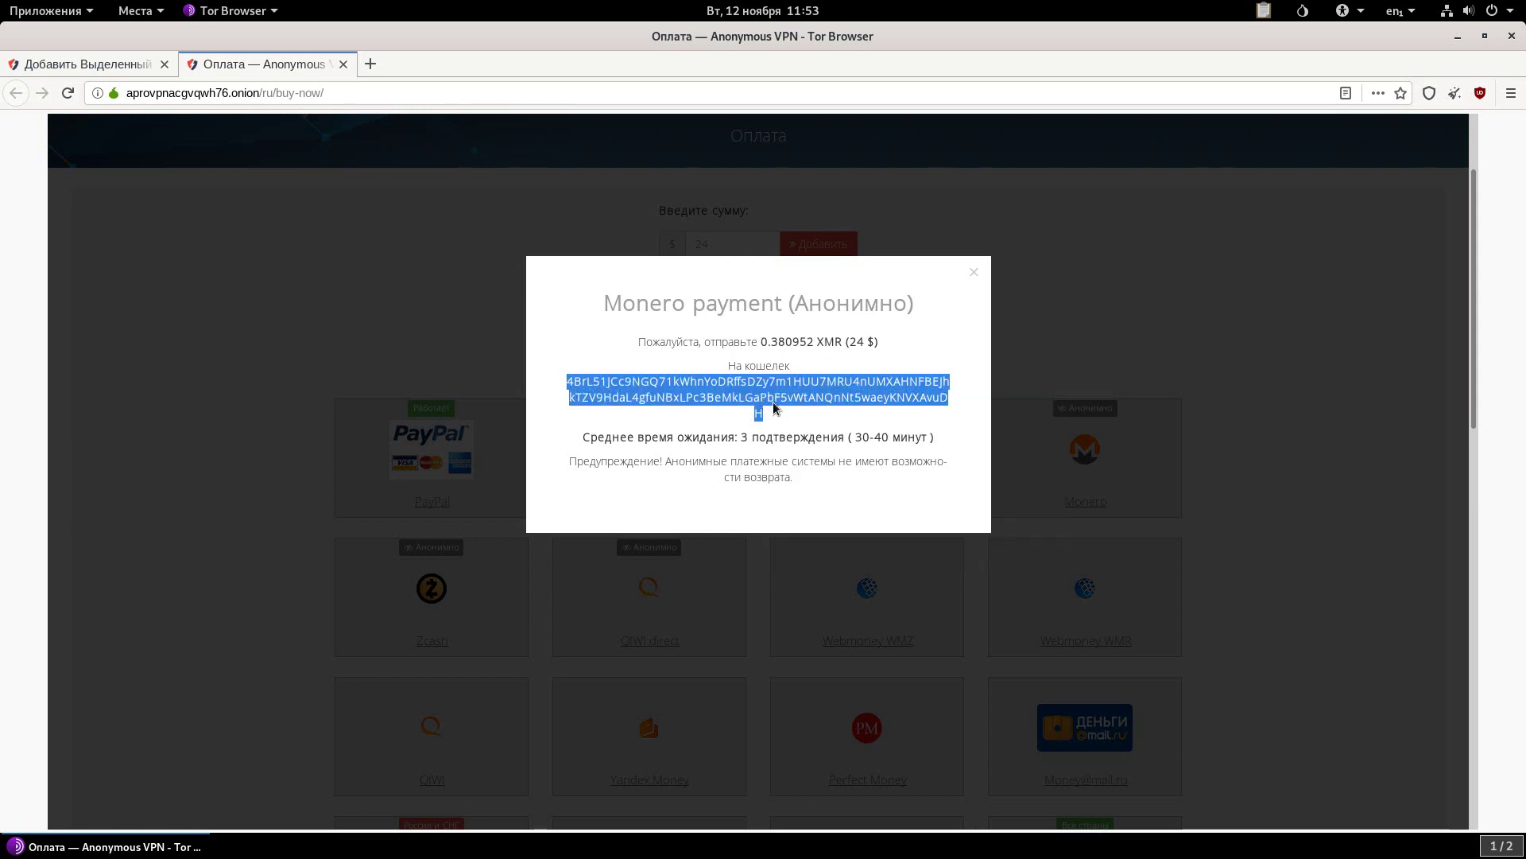
click(1457, 36)
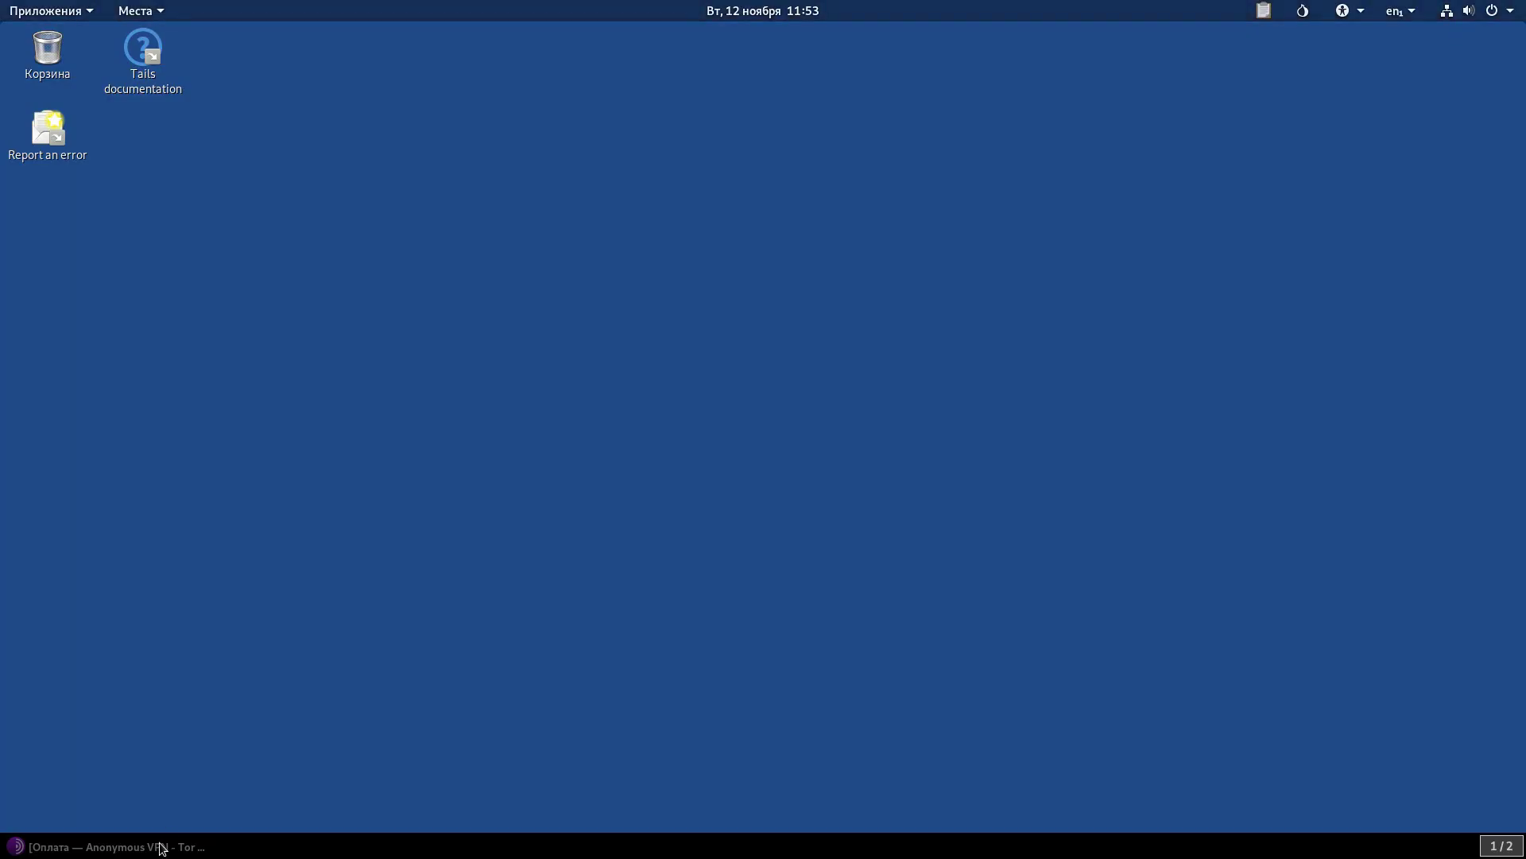
Restore Tor Browser, close the Оплата tab, and order the dedicated server.
click(159, 845)
click(345, 65)
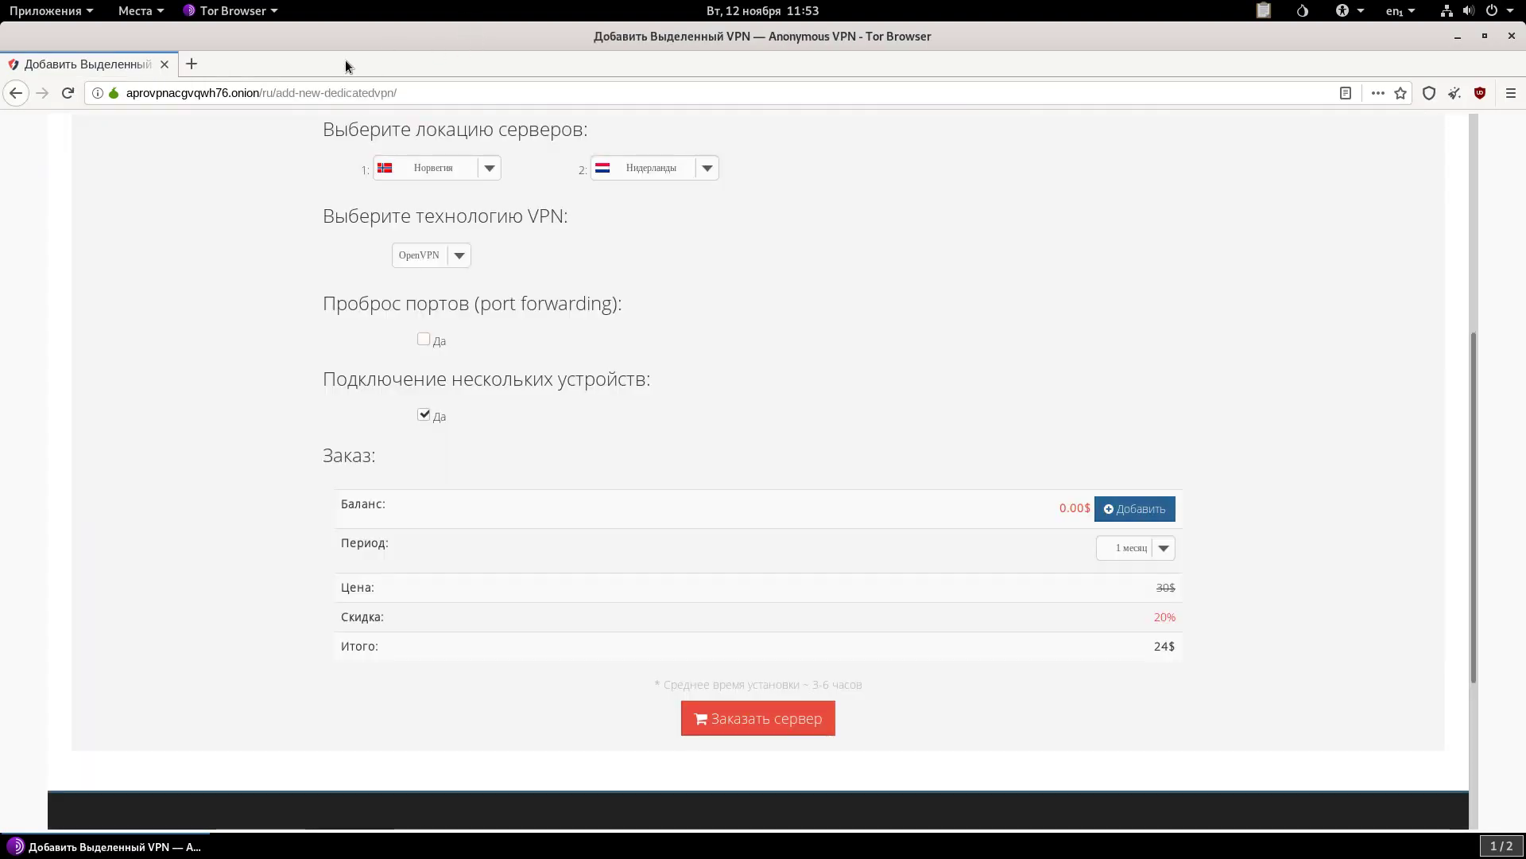
click(790, 716)
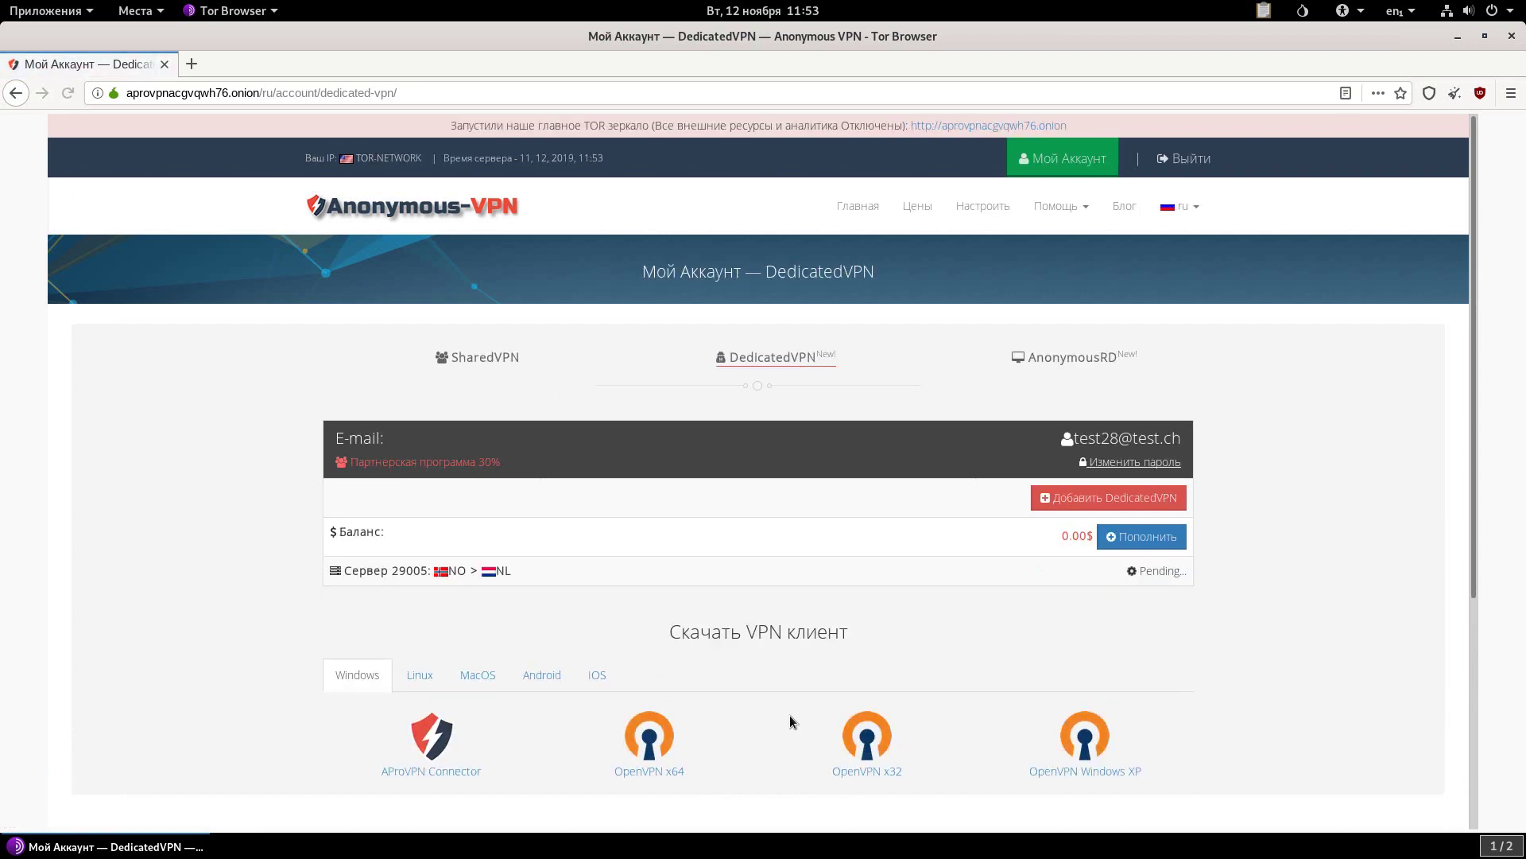
Check the new Server 29005 NO > NL pending entry, then minimize and restore the browser.
drag(343, 571, 517, 569)
click(521, 571)
click(1458, 36)
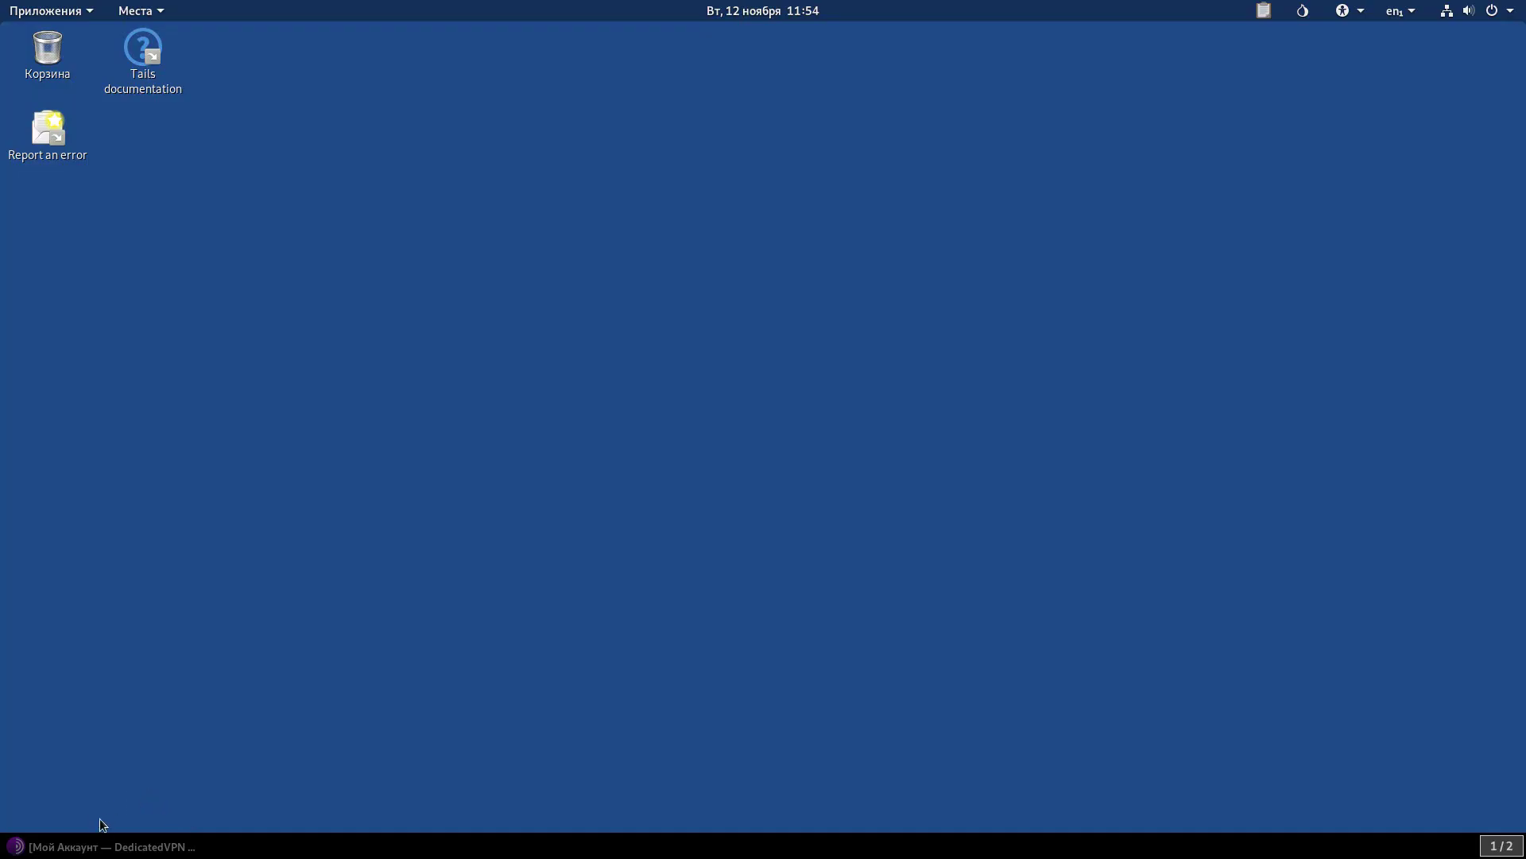
click(101, 847)
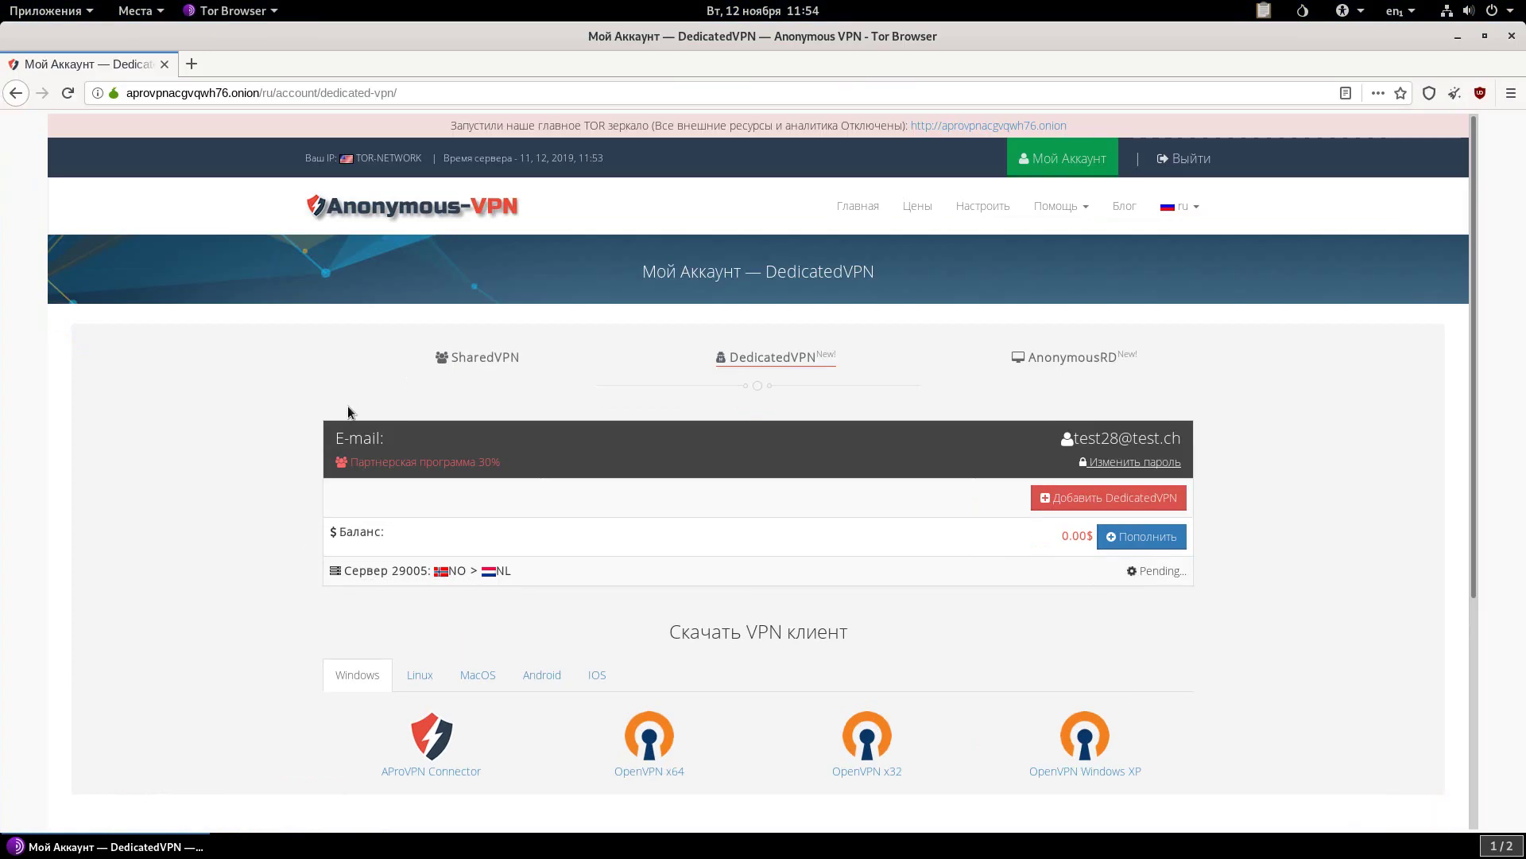
Reload the account page and highlight Server 29005's IP addresses.
click(69, 93)
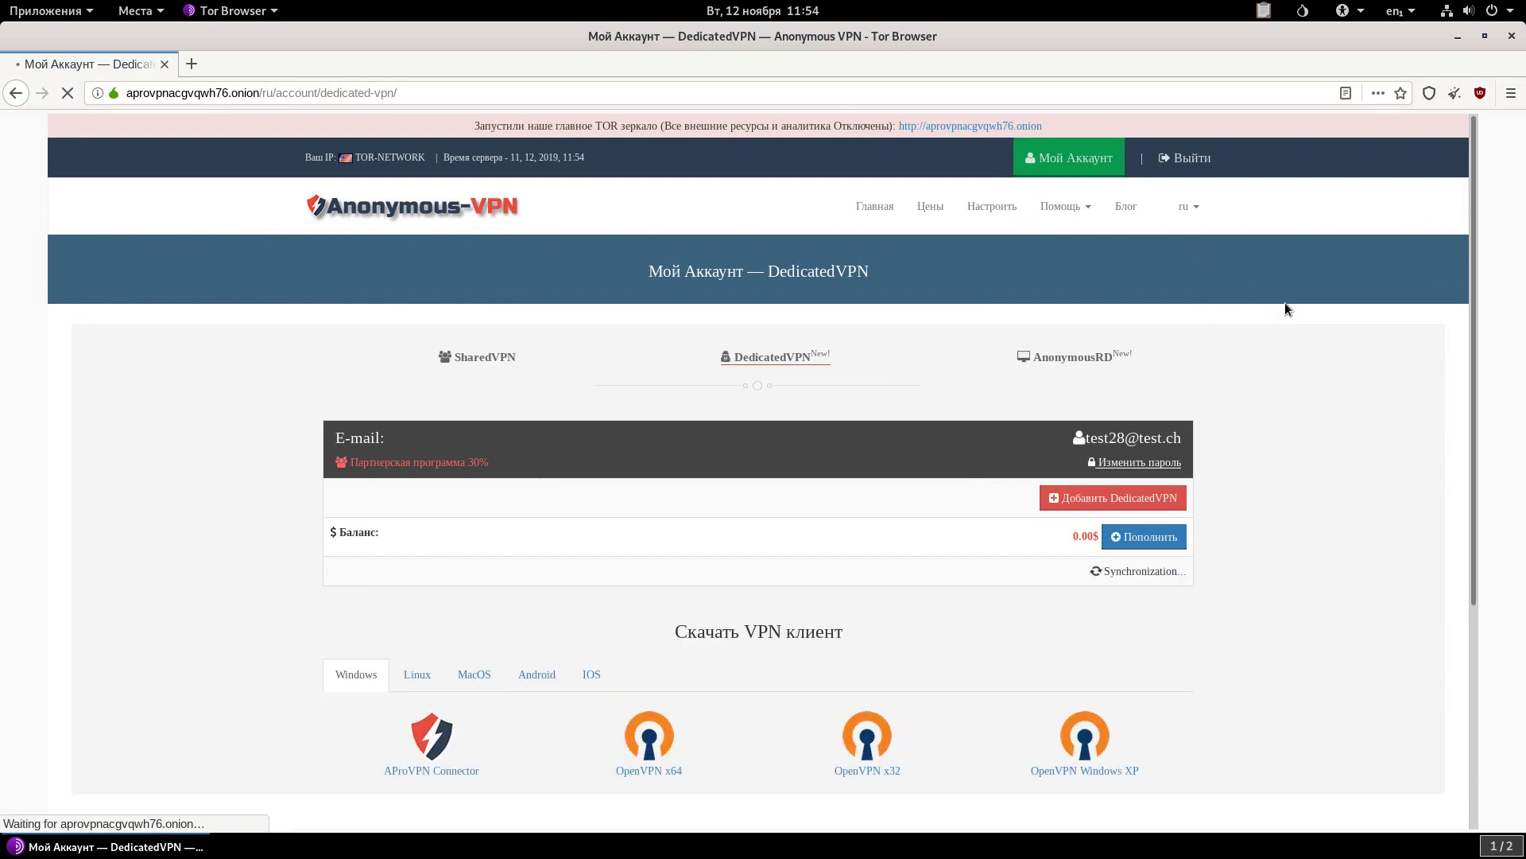
scroll(1289, 312, down, 2)
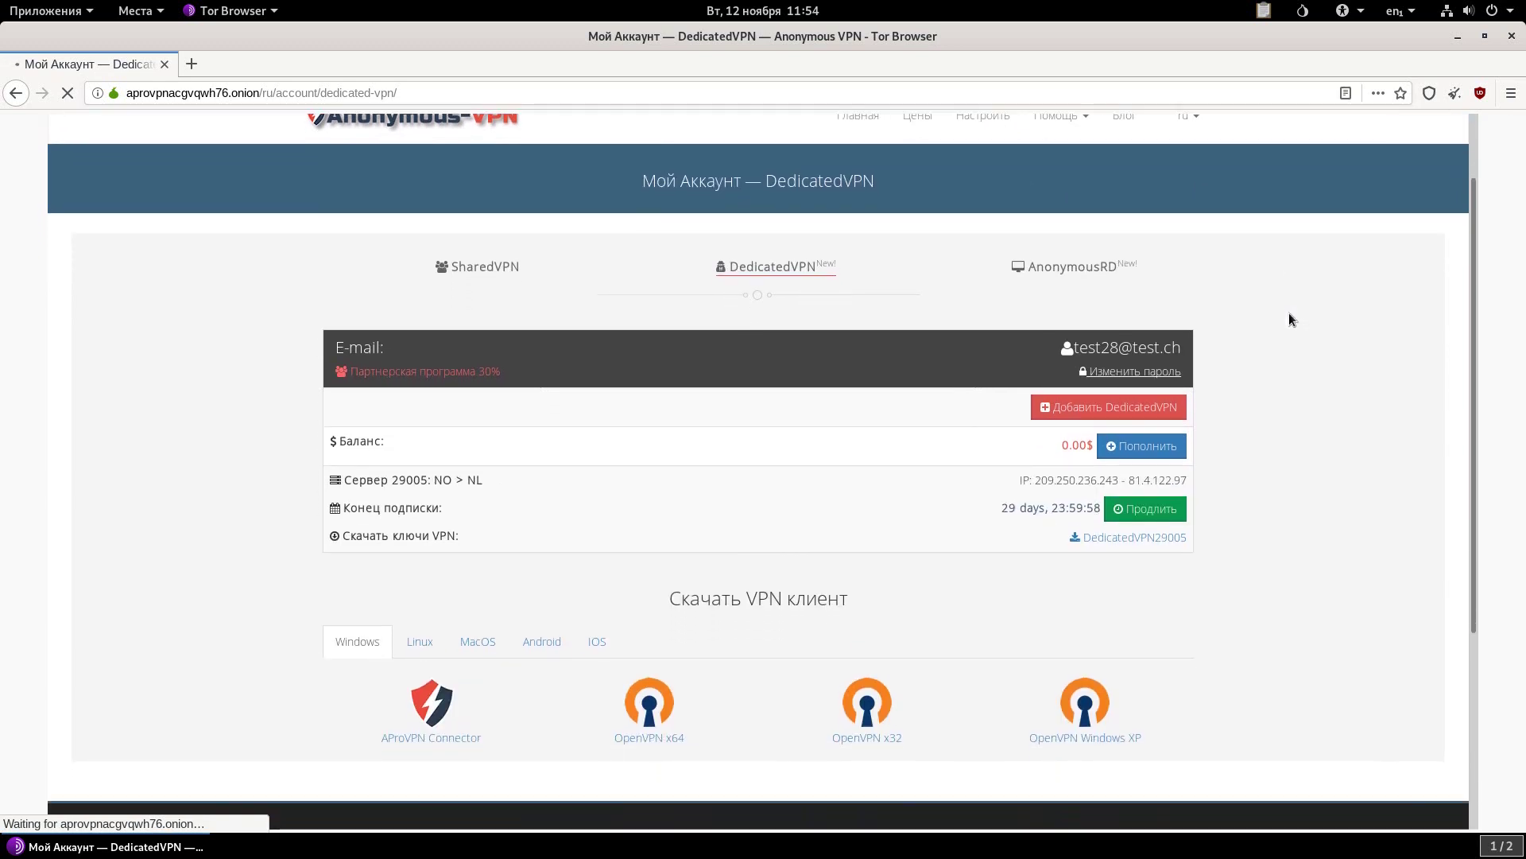
drag(1020, 480, 999, 513)
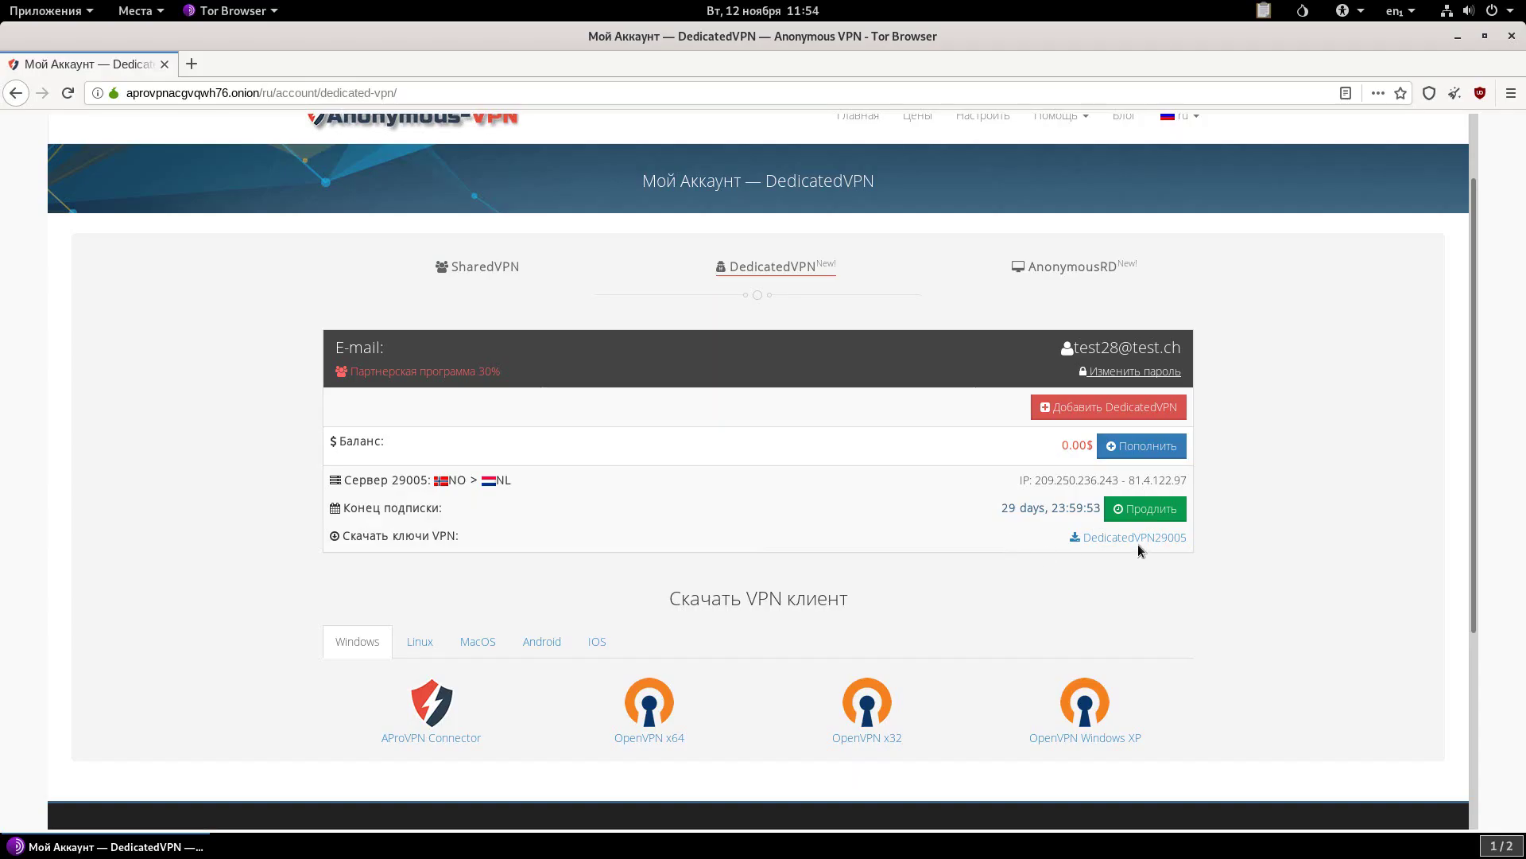
Save the DedicatedVPN29005 key archive to the Tor Browser folder and show it in Files.
click(1138, 538)
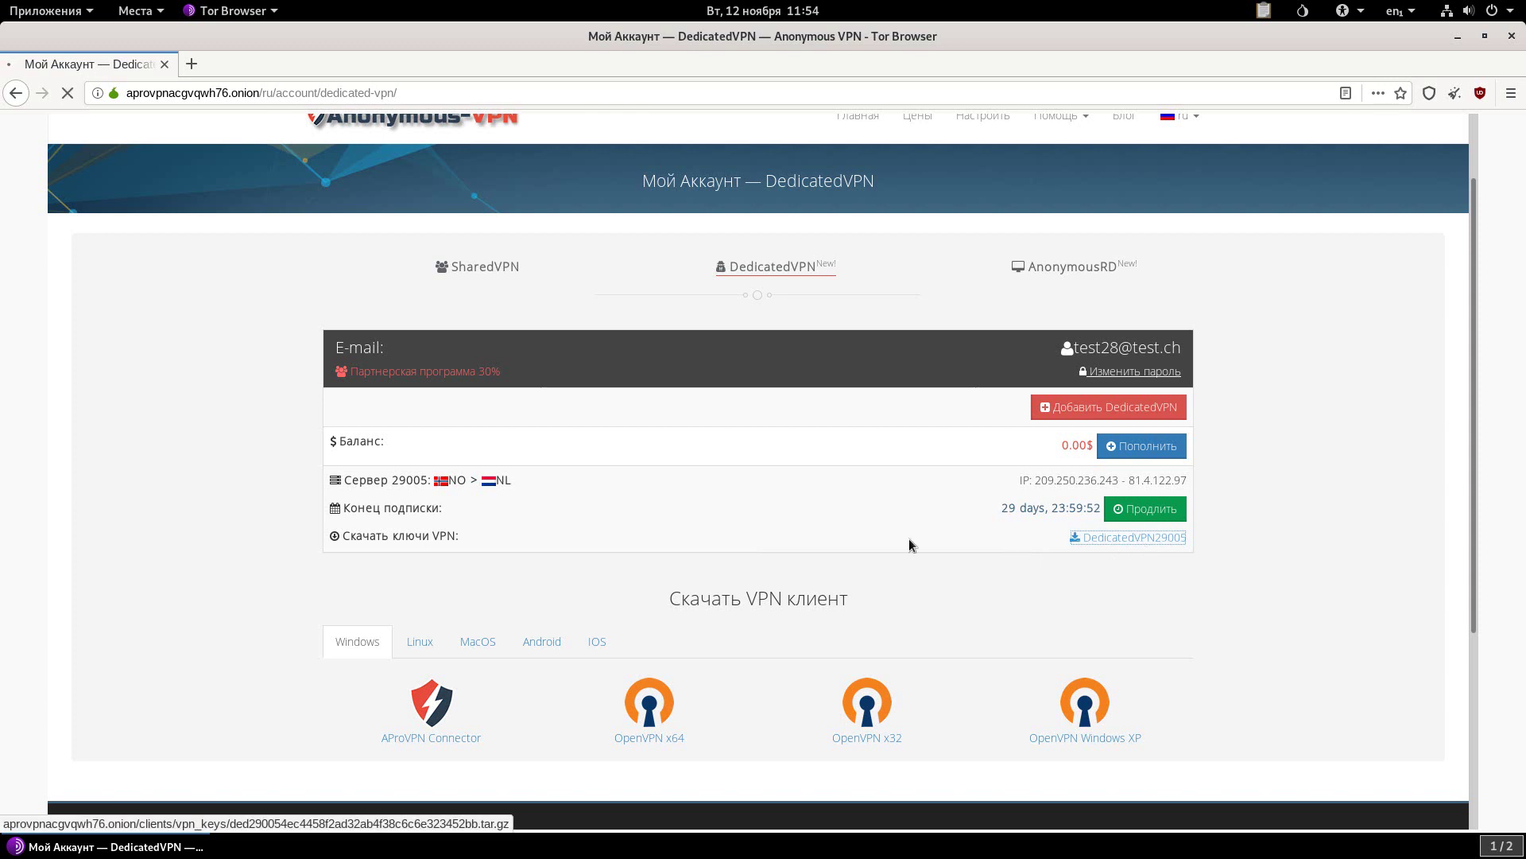
click(922, 491)
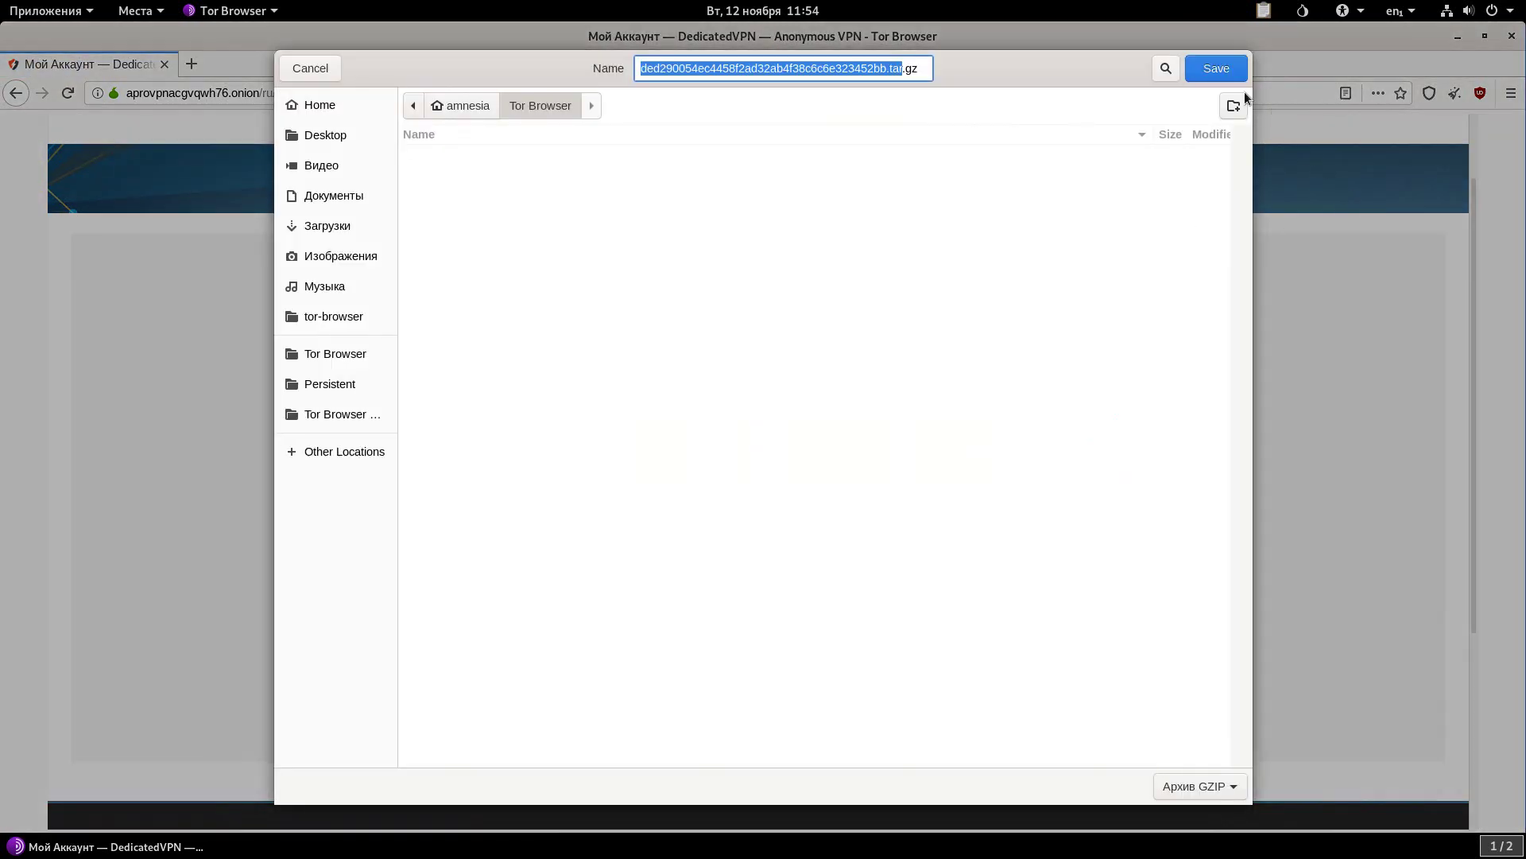
click(1207, 69)
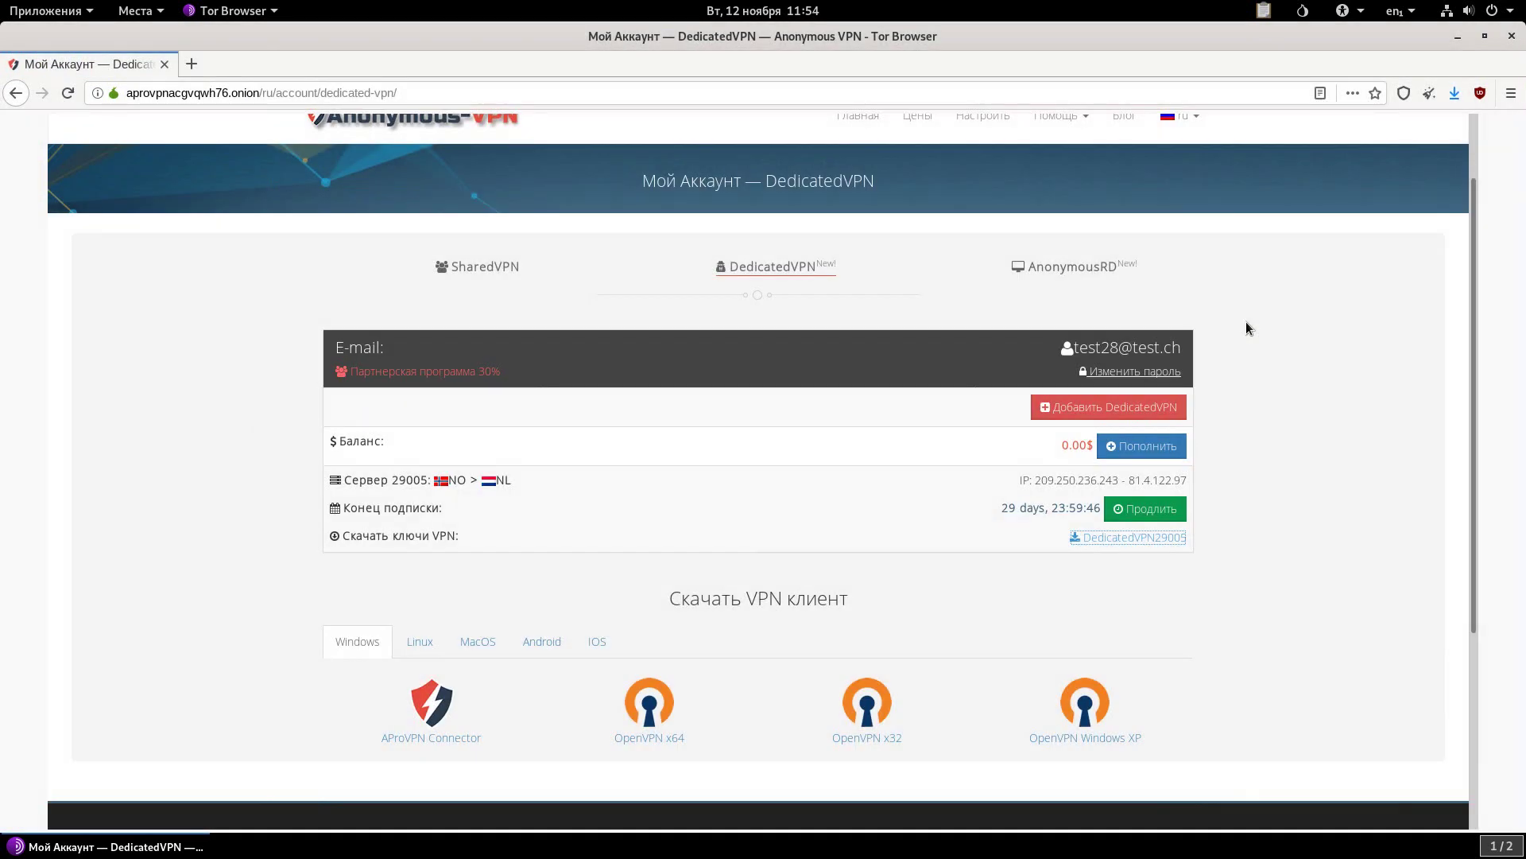
click(1450, 95)
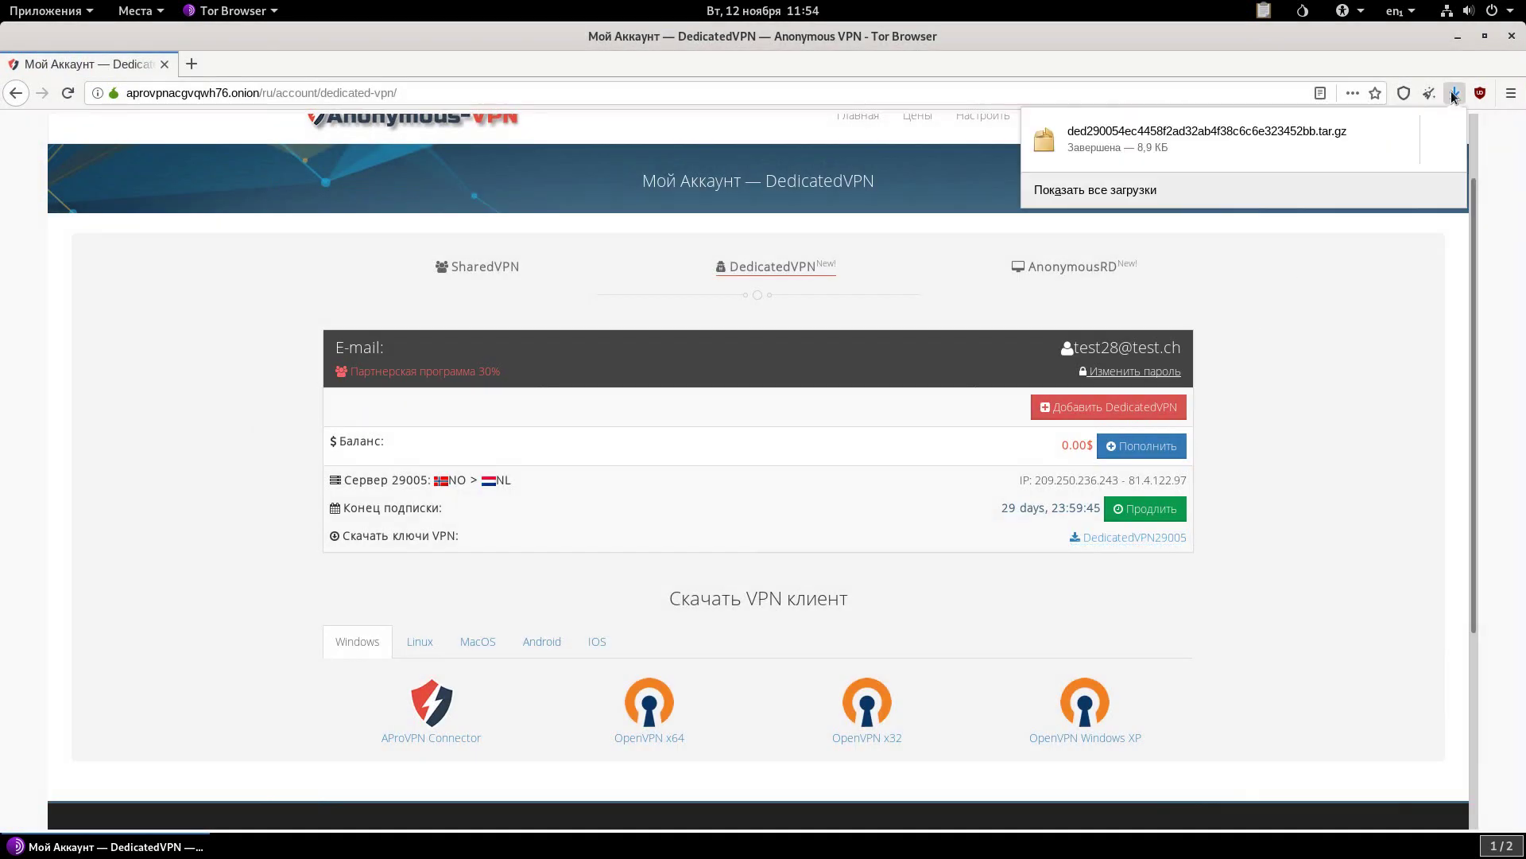
click(1438, 148)
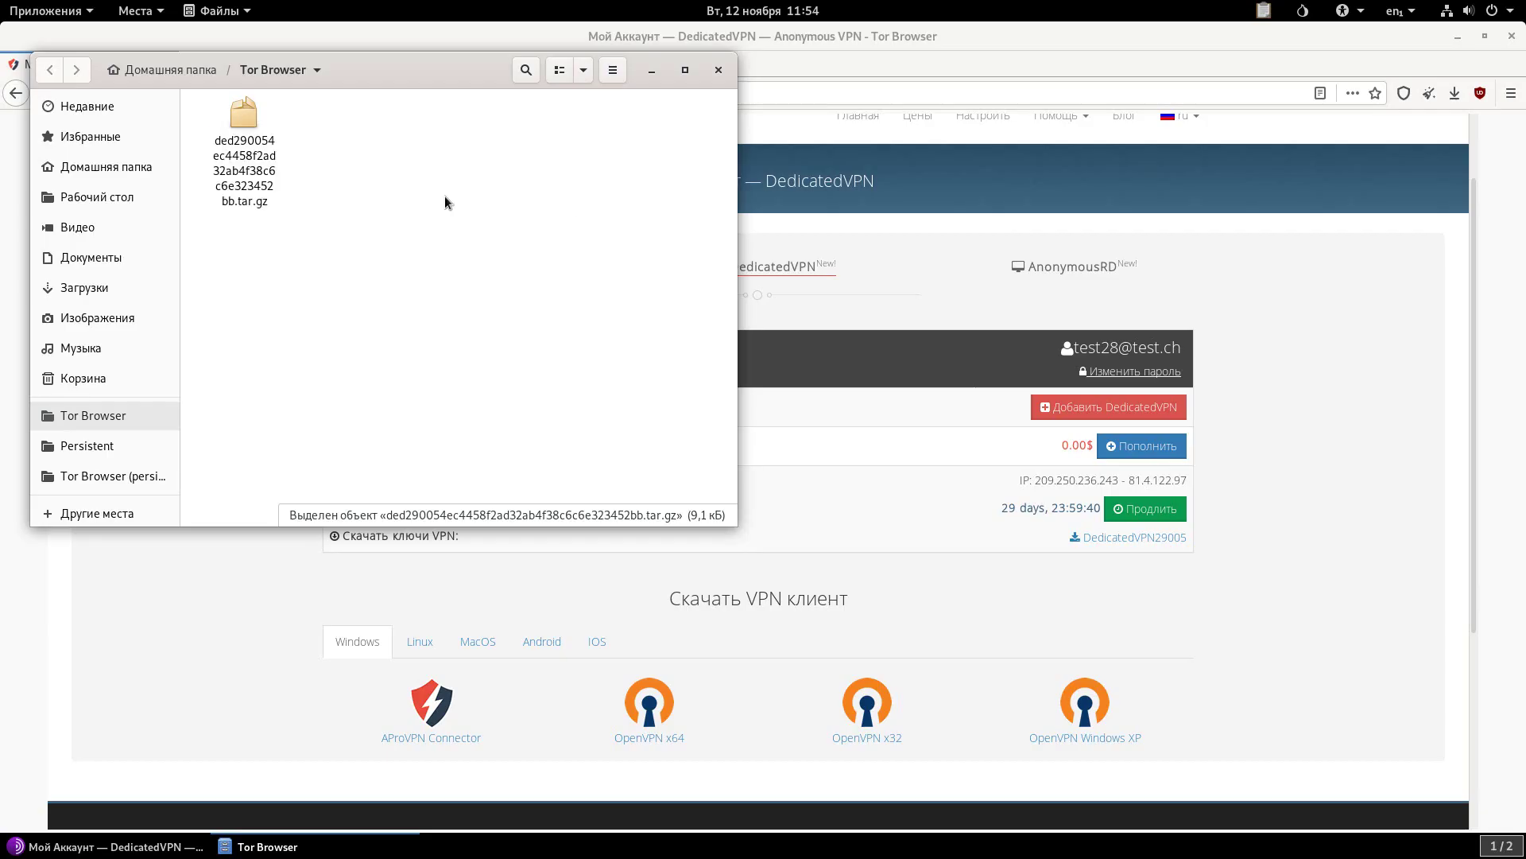
Extract the .tar.gz key archive here and copy its six key files.
right_click(223, 141)
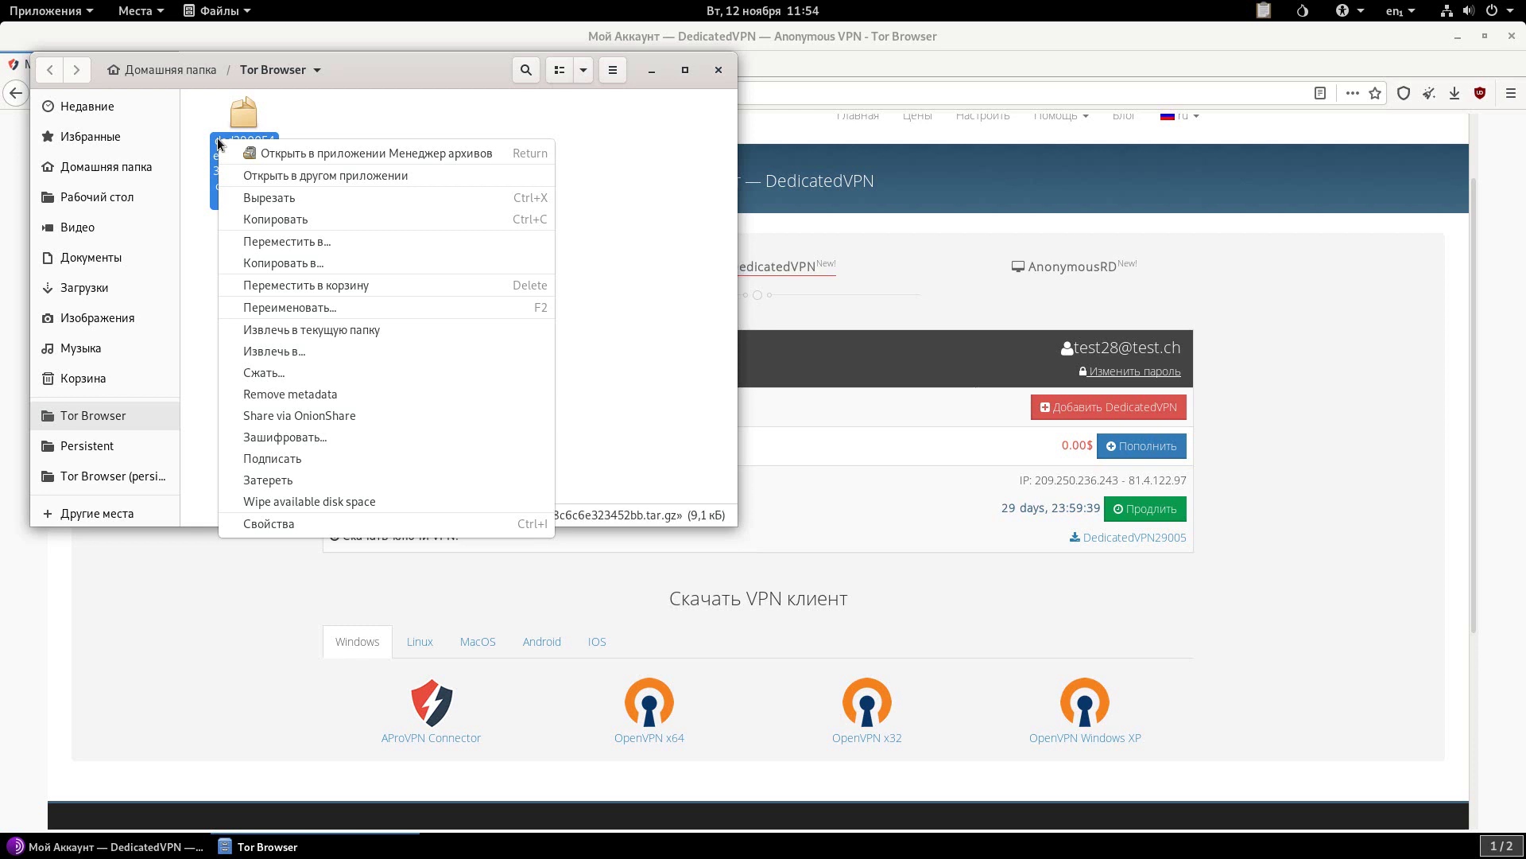
click(358, 329)
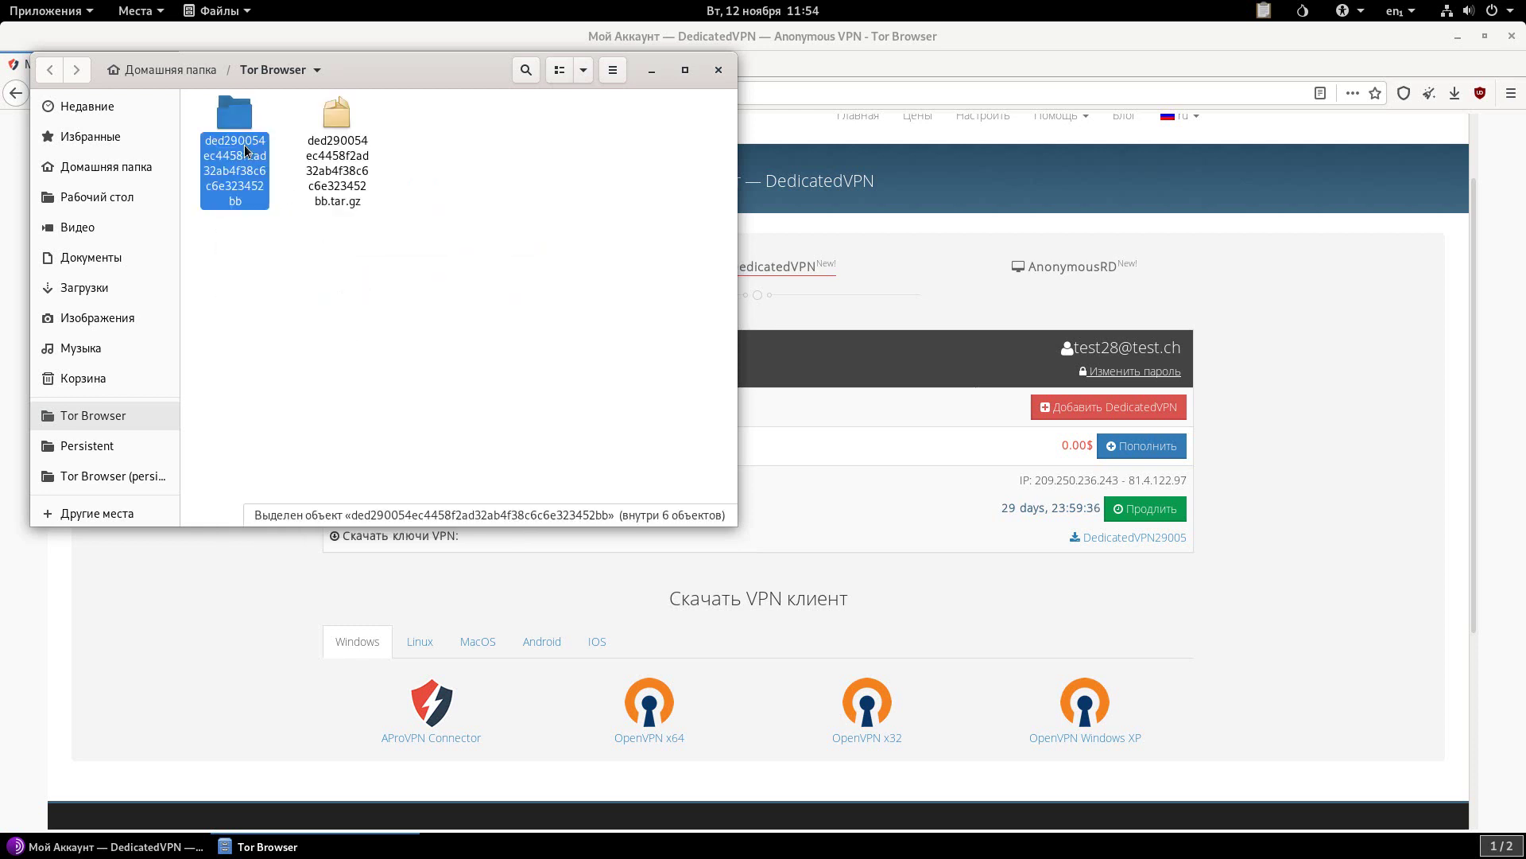
double_click(235, 115)
drag(638, 253, 213, 100)
right_click(222, 125)
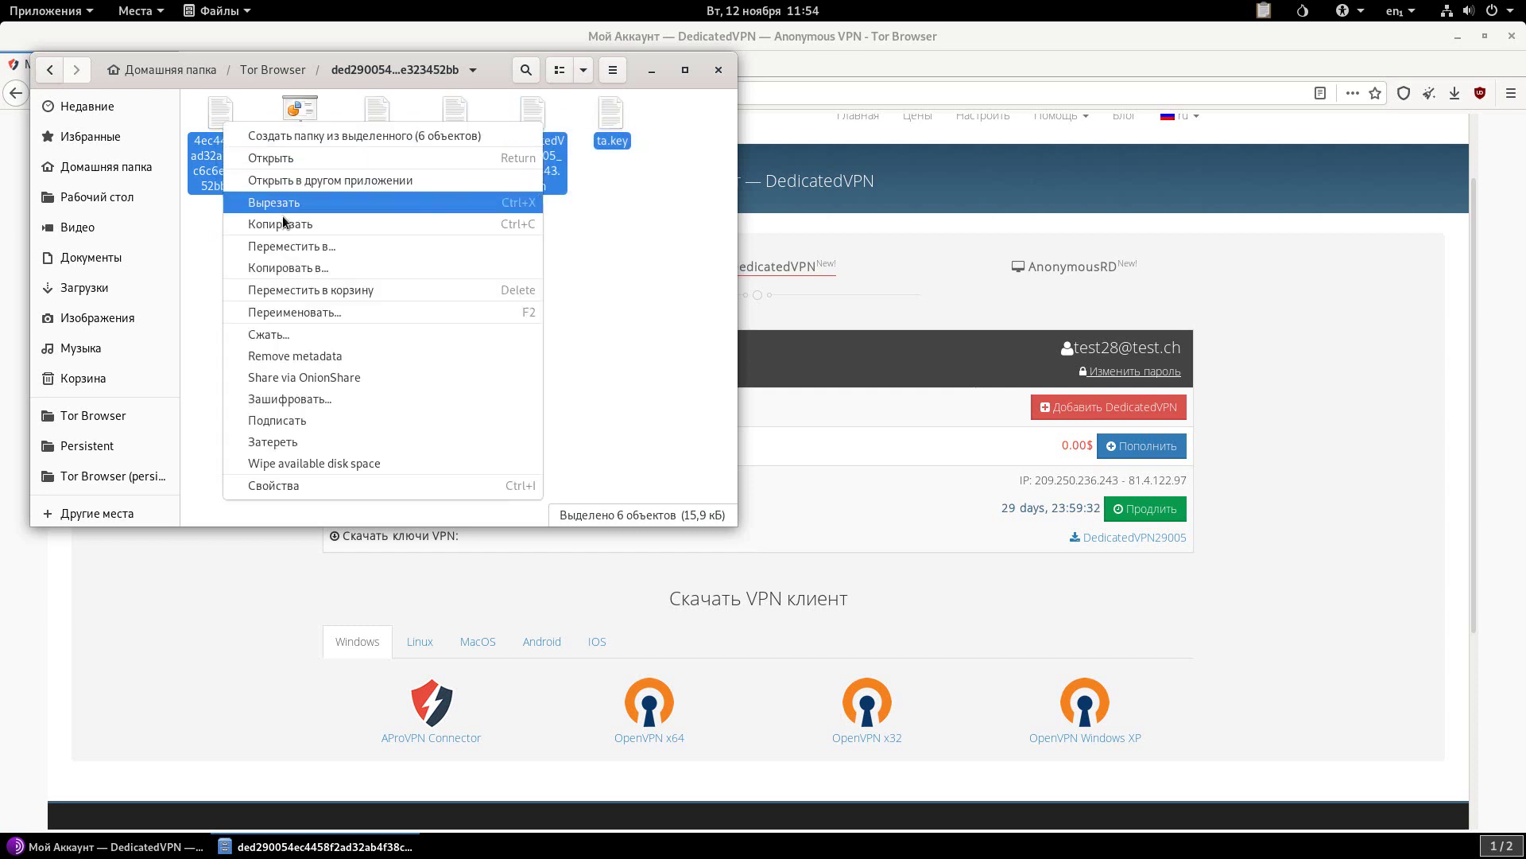
click(282, 225)
Paste the six VPN key files into the Persistent folder.
click(89, 447)
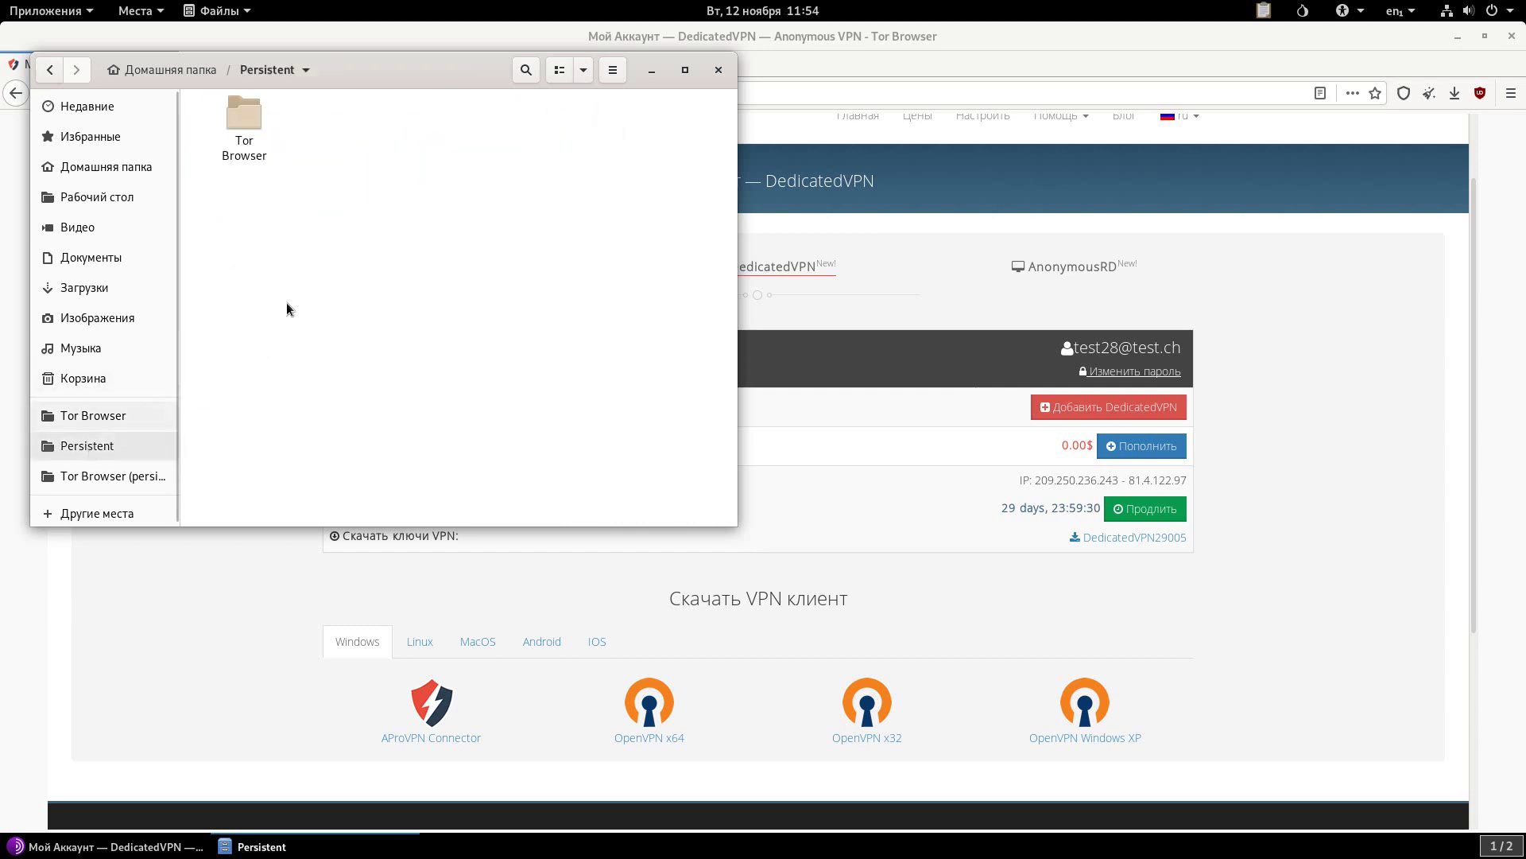
right_click(314, 266)
click(351, 303)
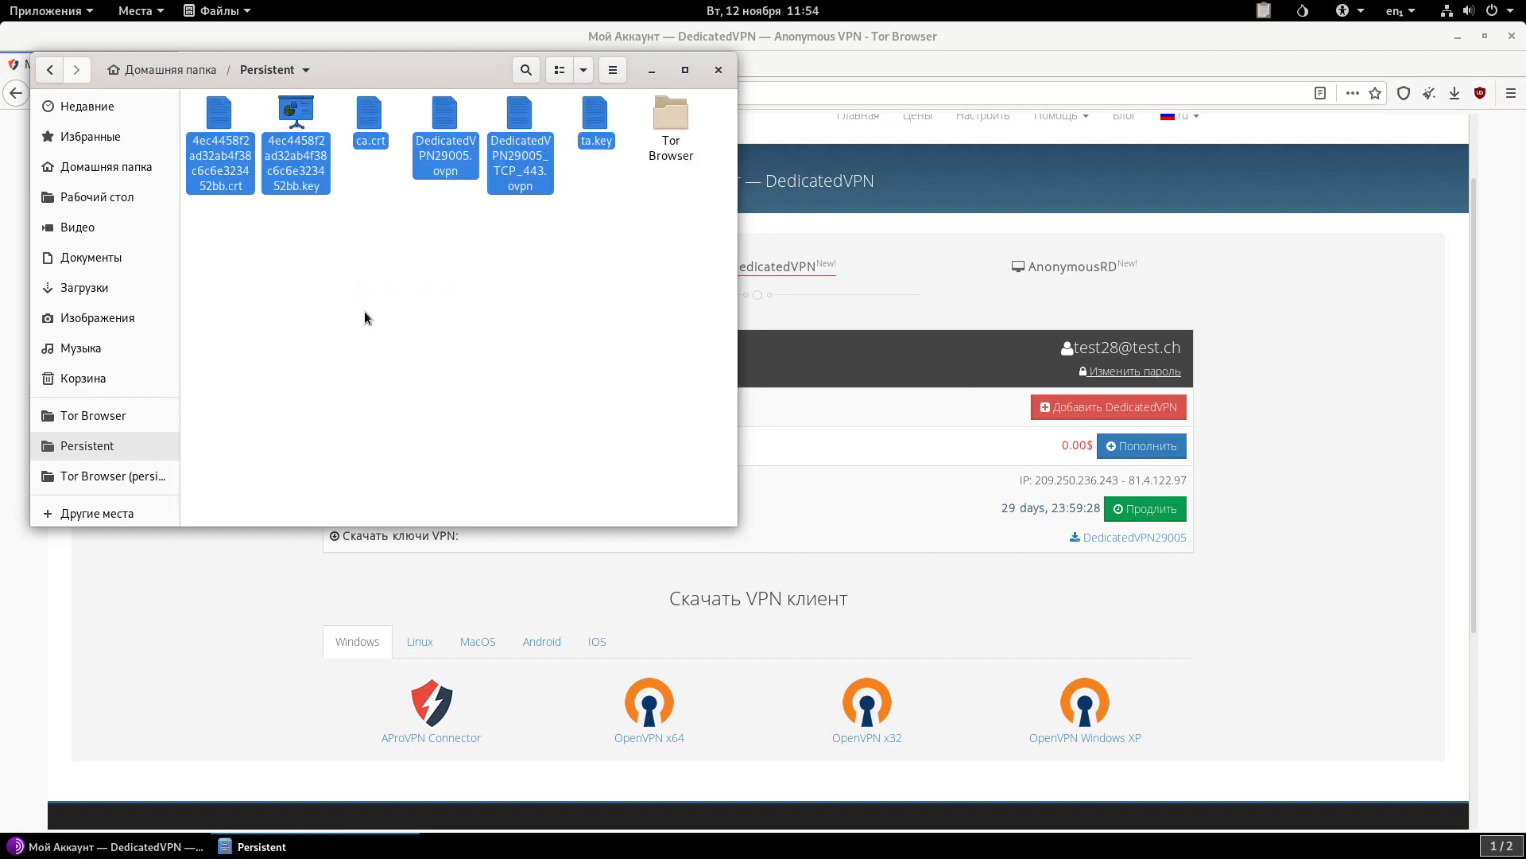
click(520, 310)
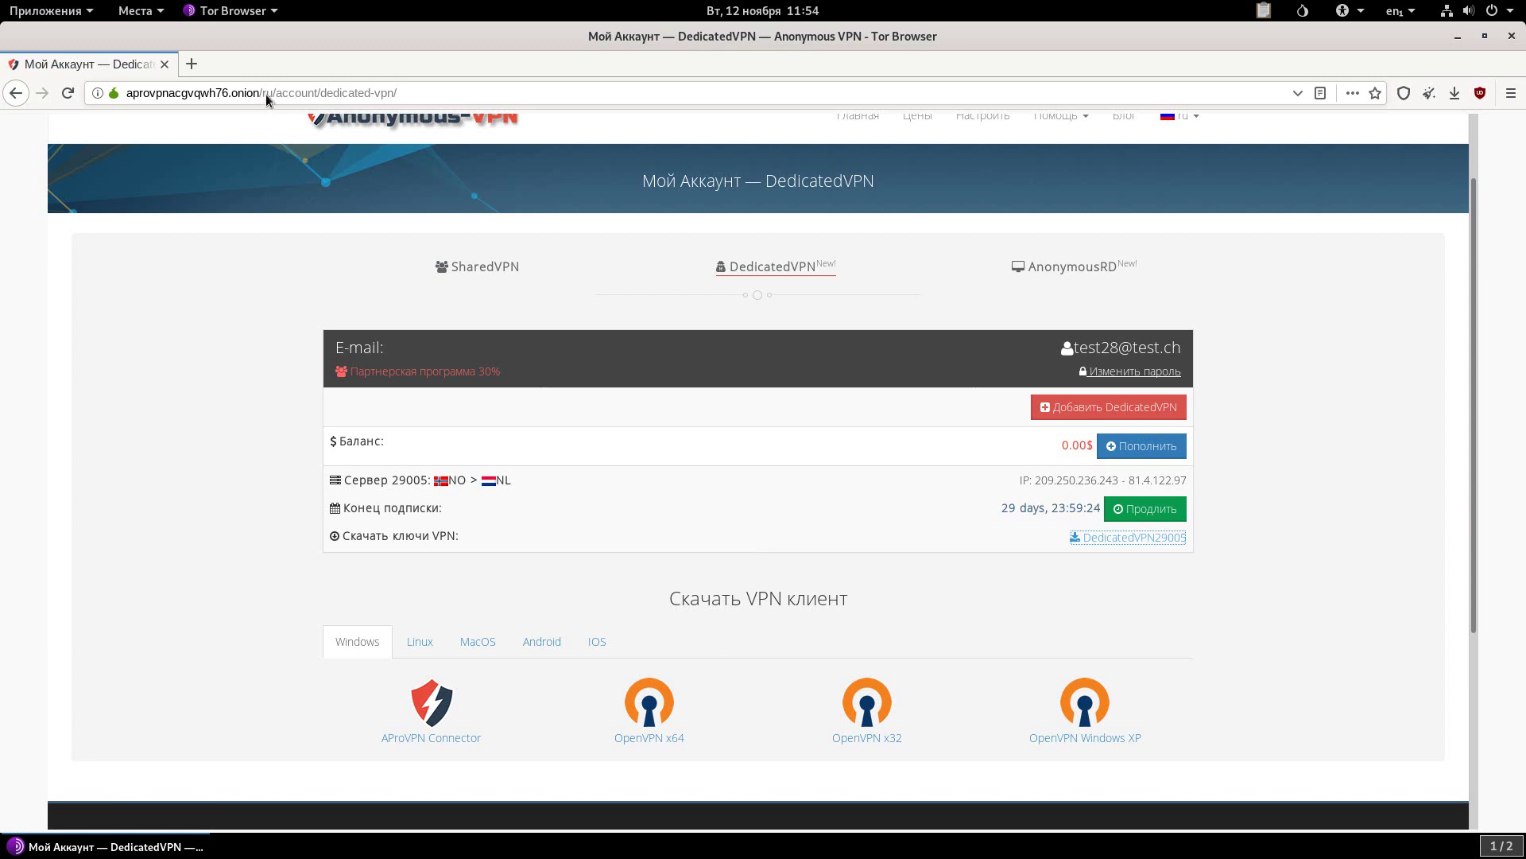
Replace the end of the page address, beginning to type cons-u/img/vot.sh.
drag(267, 96, 411, 97)
key(BackSpace)
key(BackSpace)
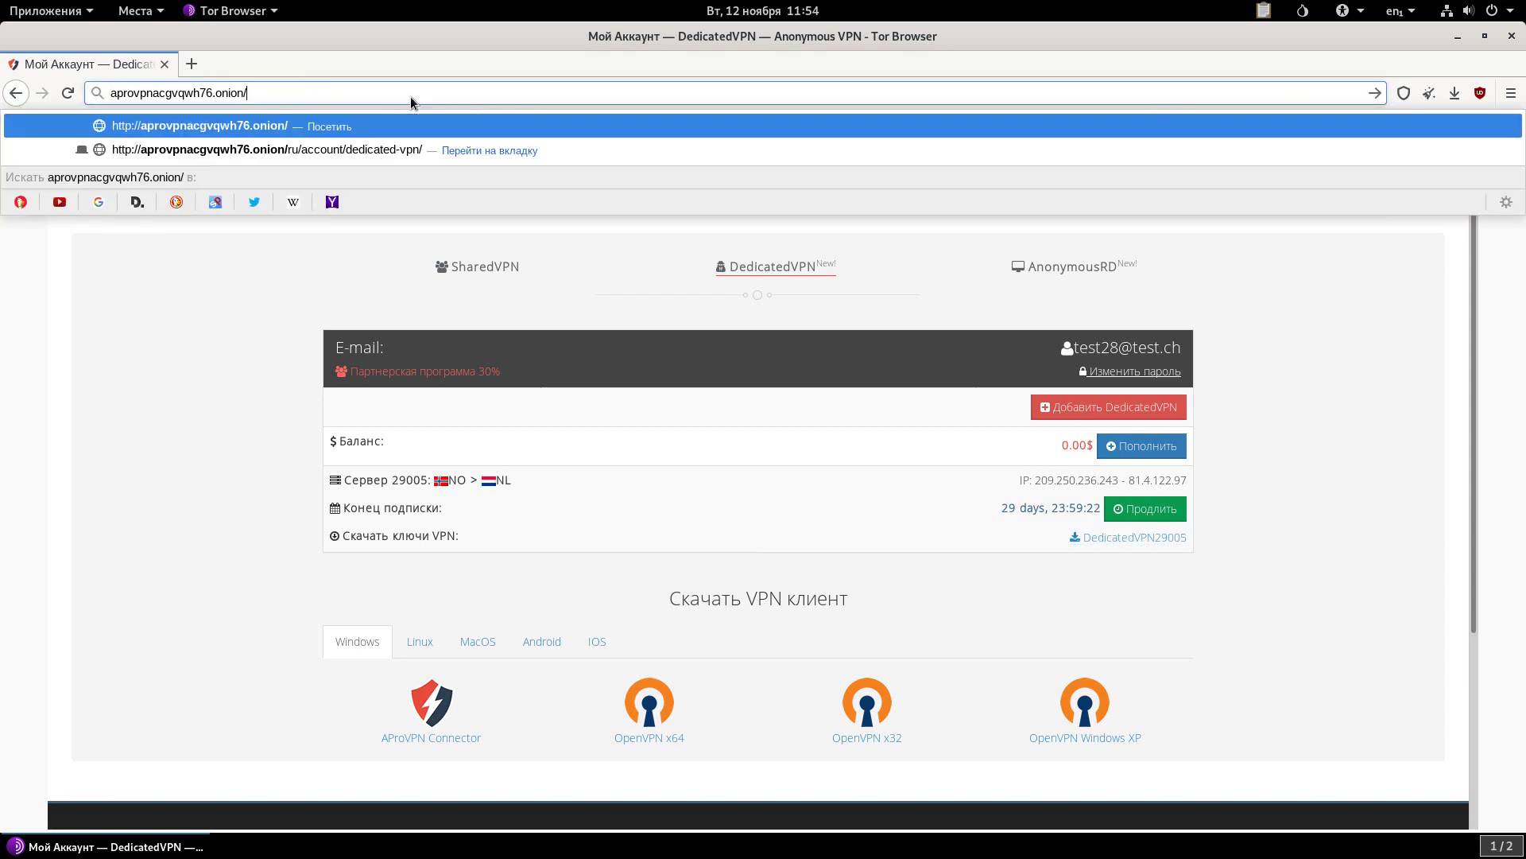
text(cons-u/im)
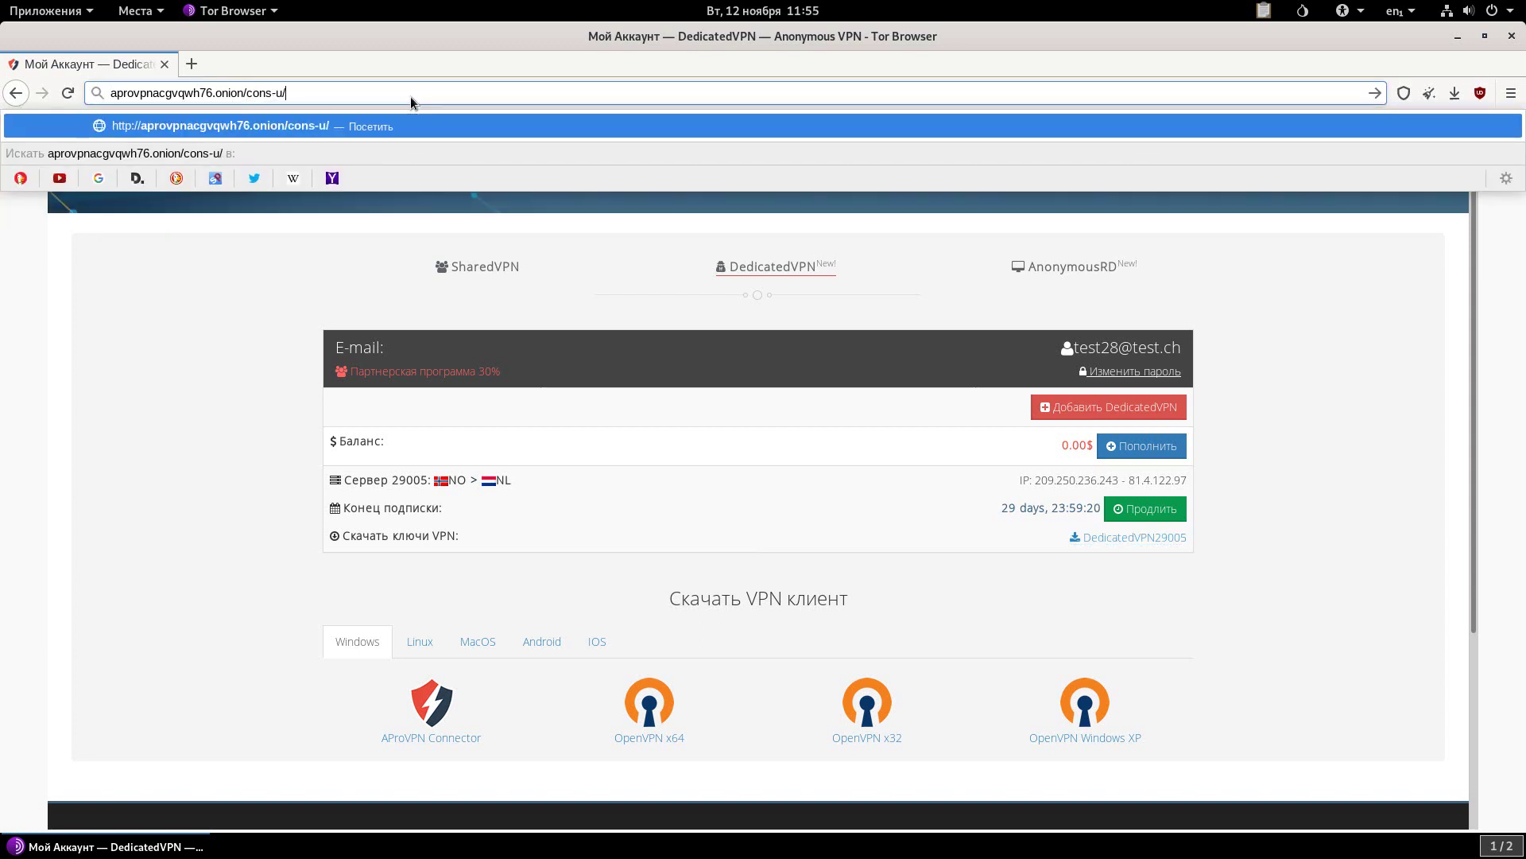
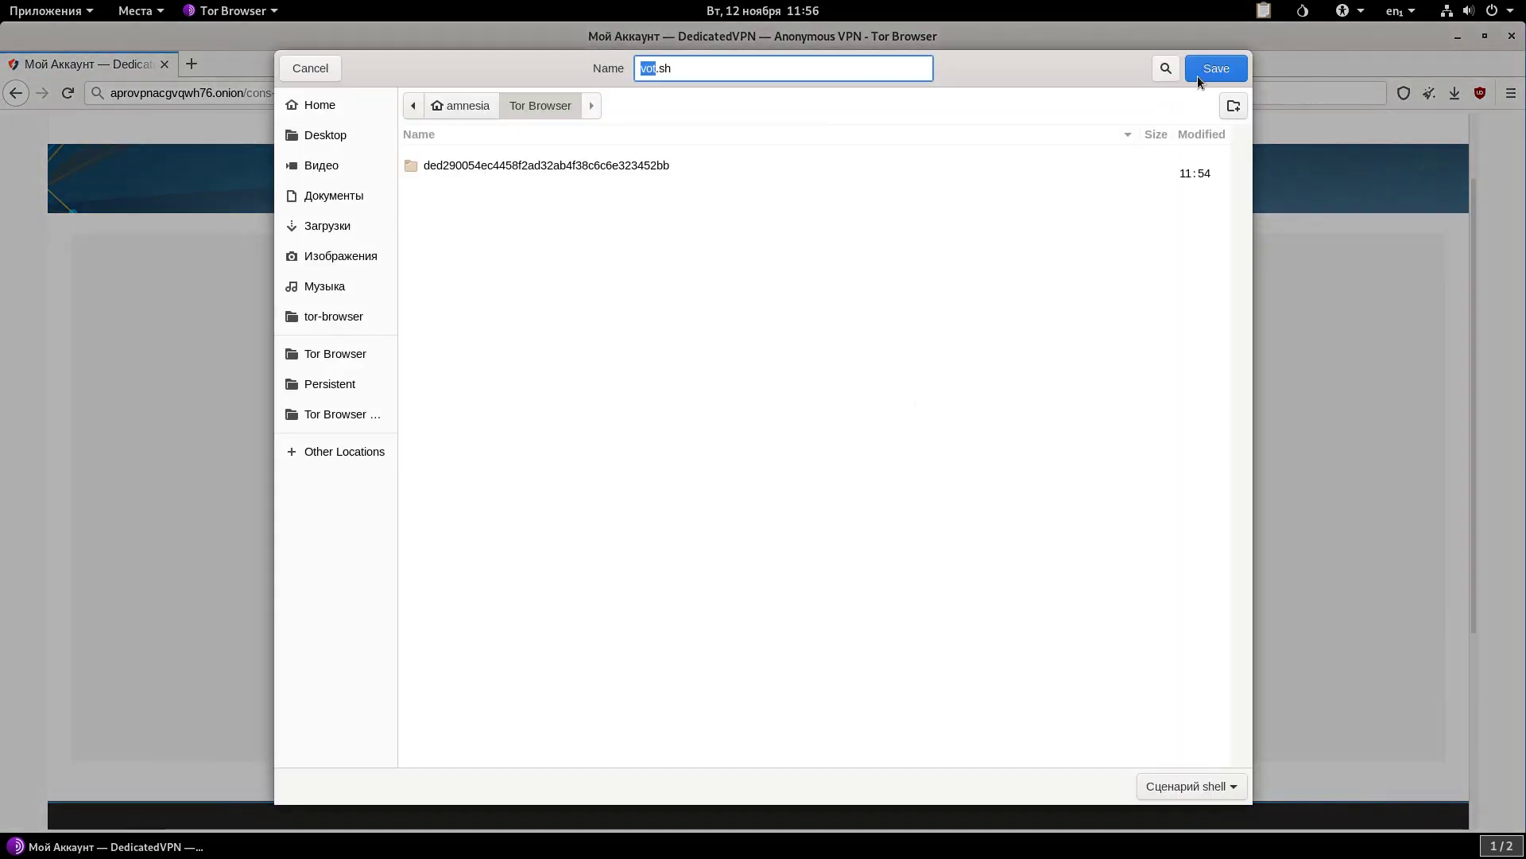
Save vot.sh to the Tor Browser folder and open that folder from the Downloads list.
click(1198, 76)
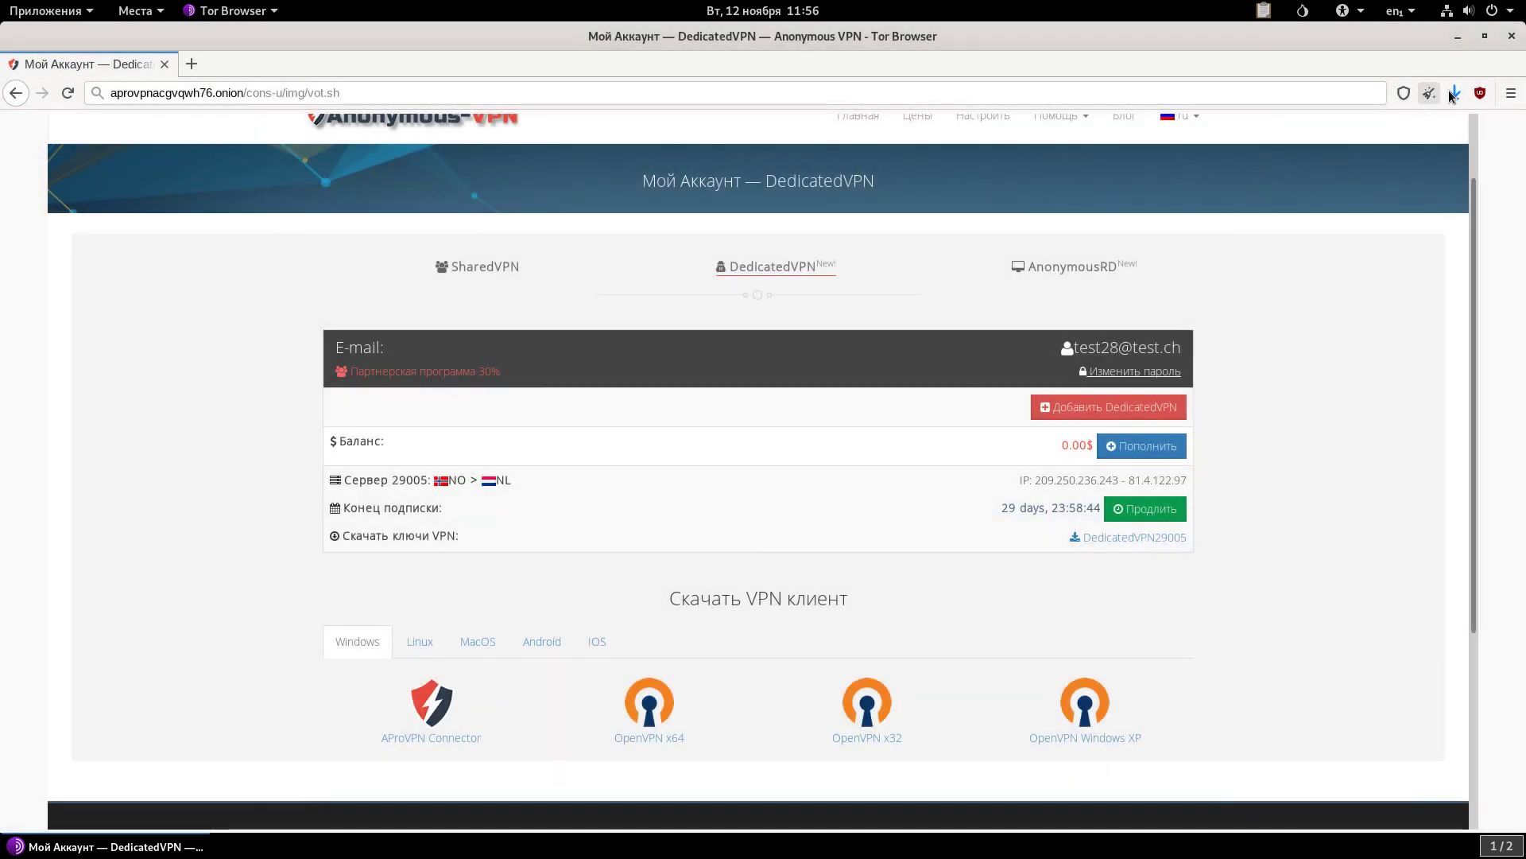
click(1454, 94)
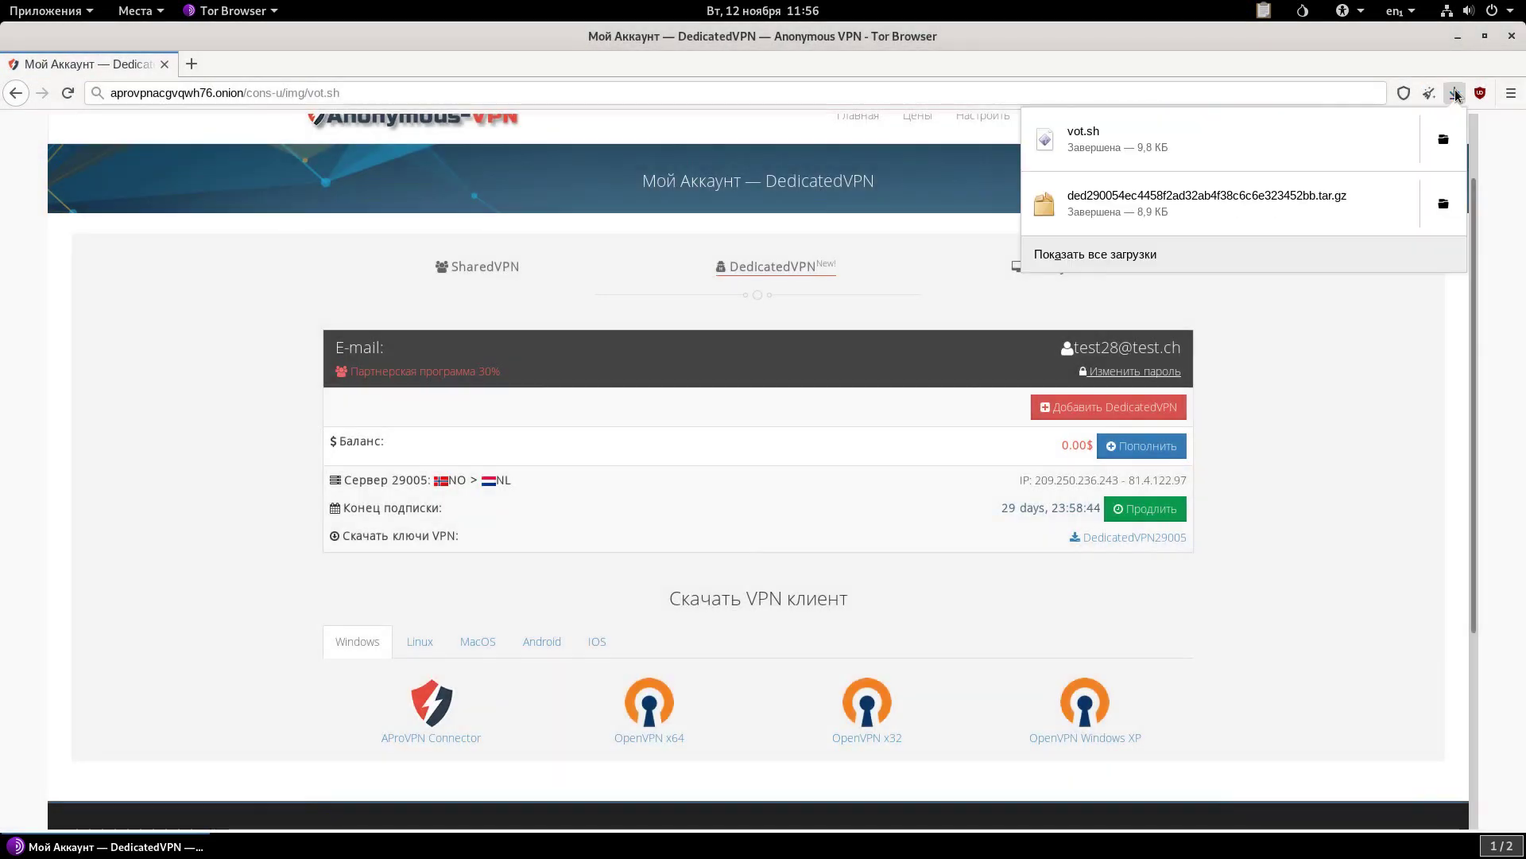
click(1444, 141)
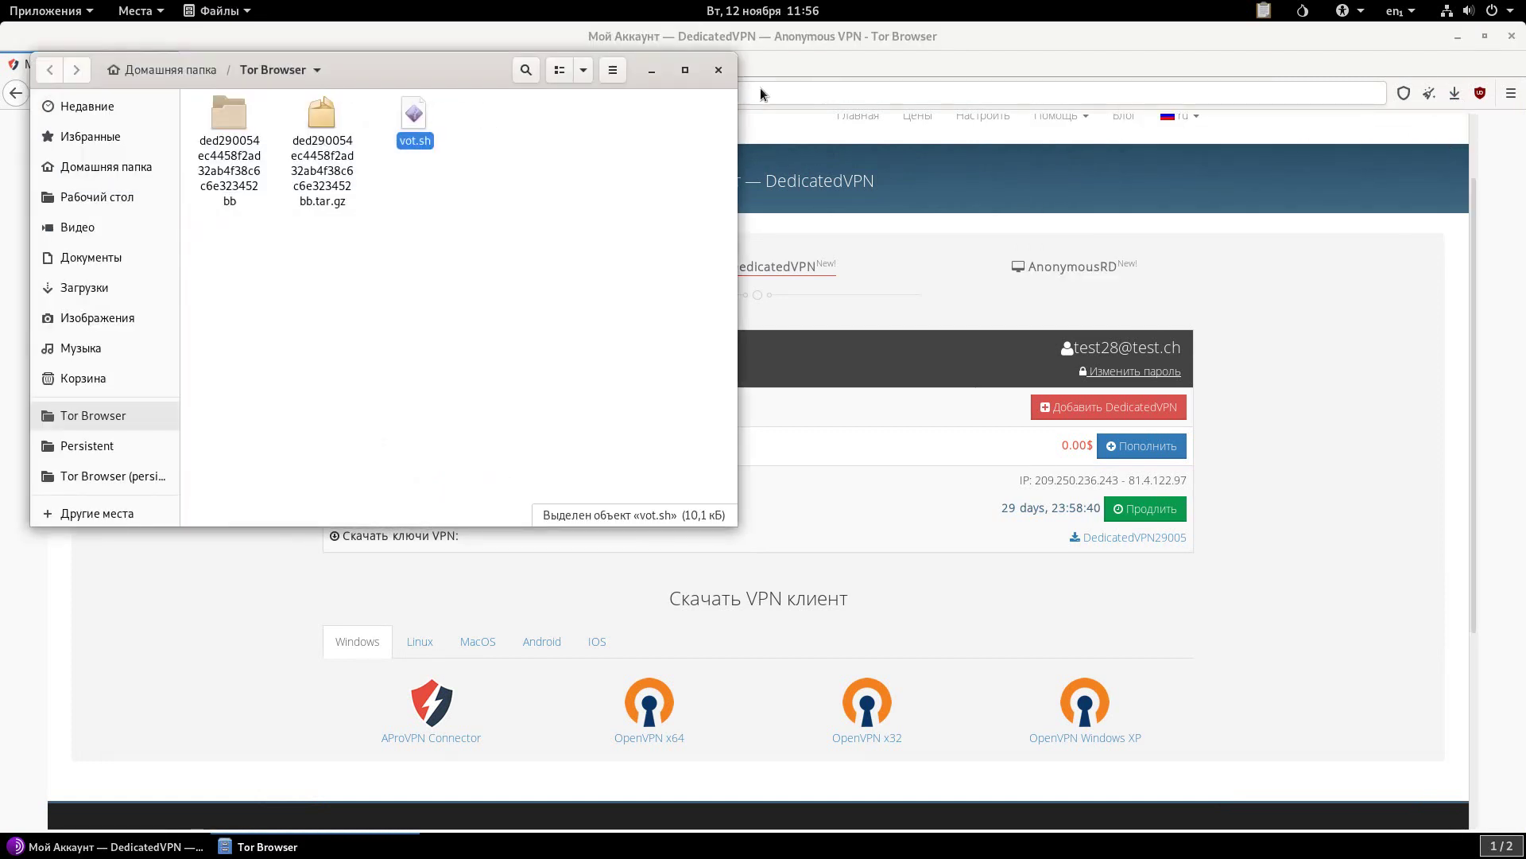
Copy vot.sh from the Tor Browser folder into the Persistent folder.
right_click(415, 118)
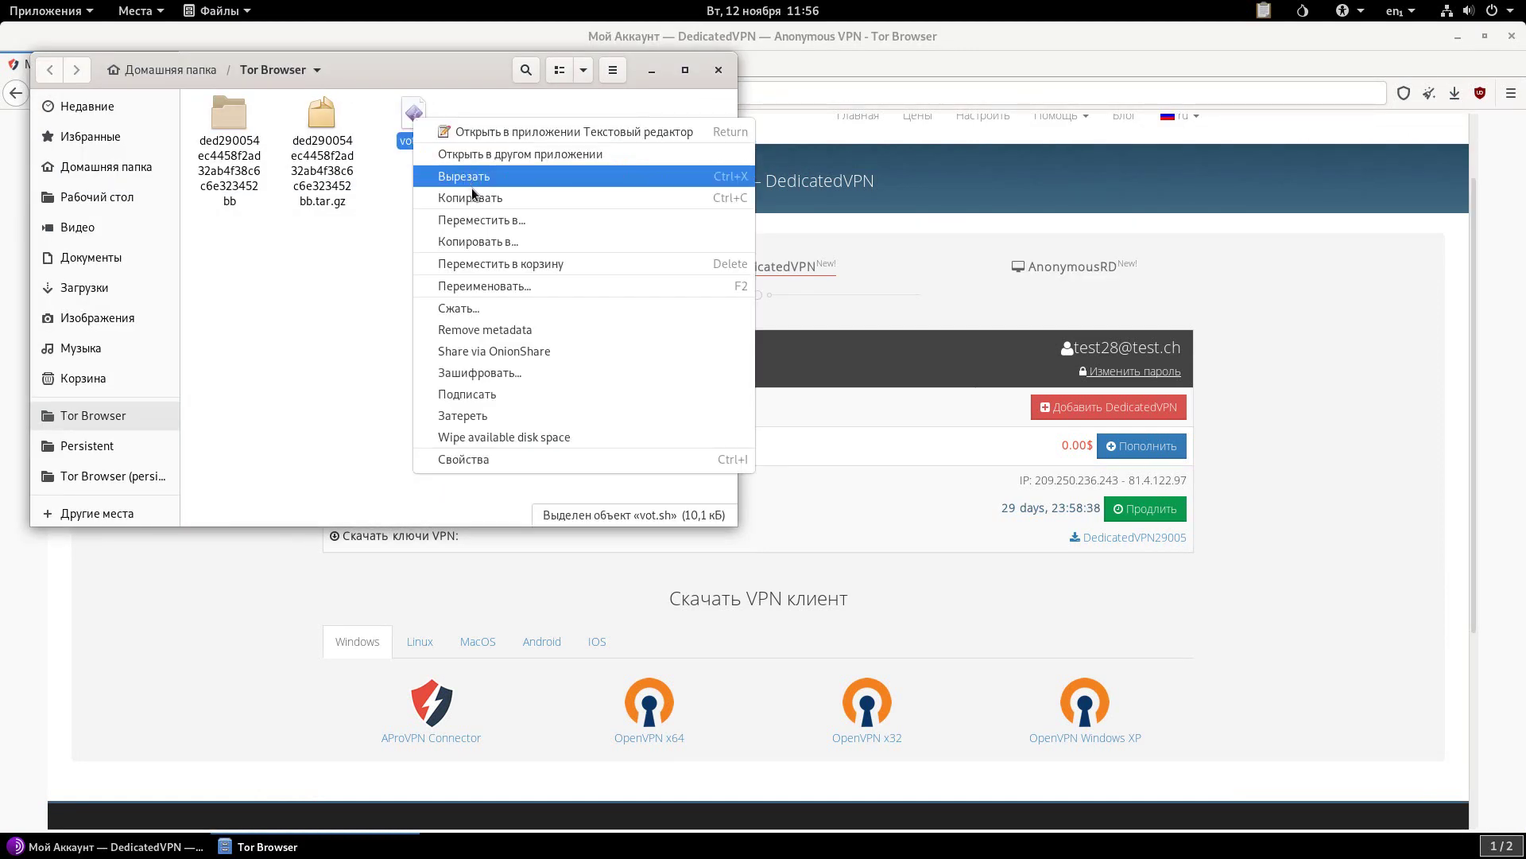
click(474, 198)
click(117, 446)
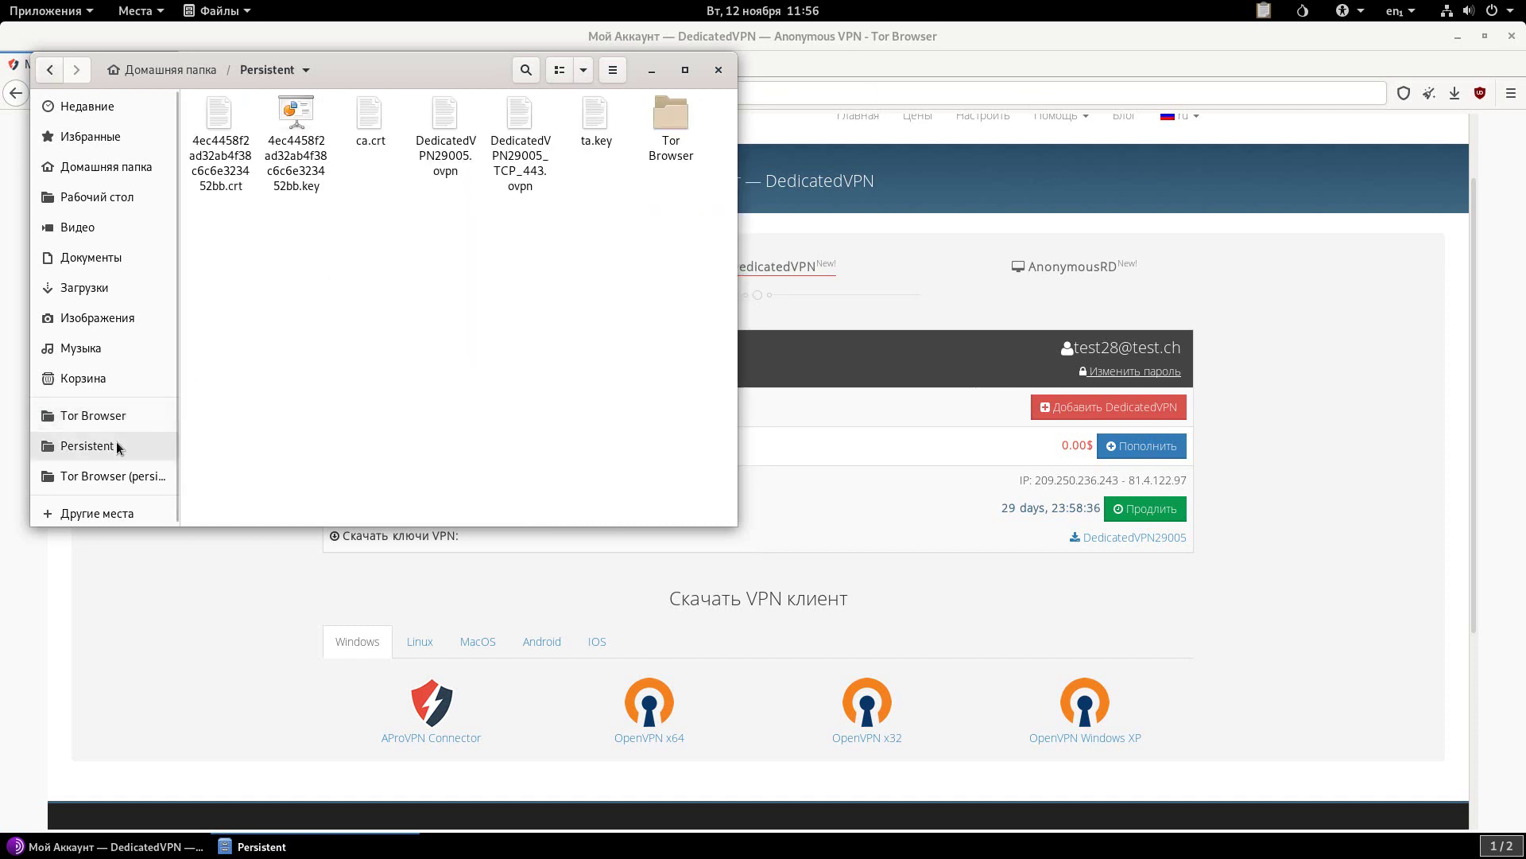
right_click(469, 297)
click(516, 316)
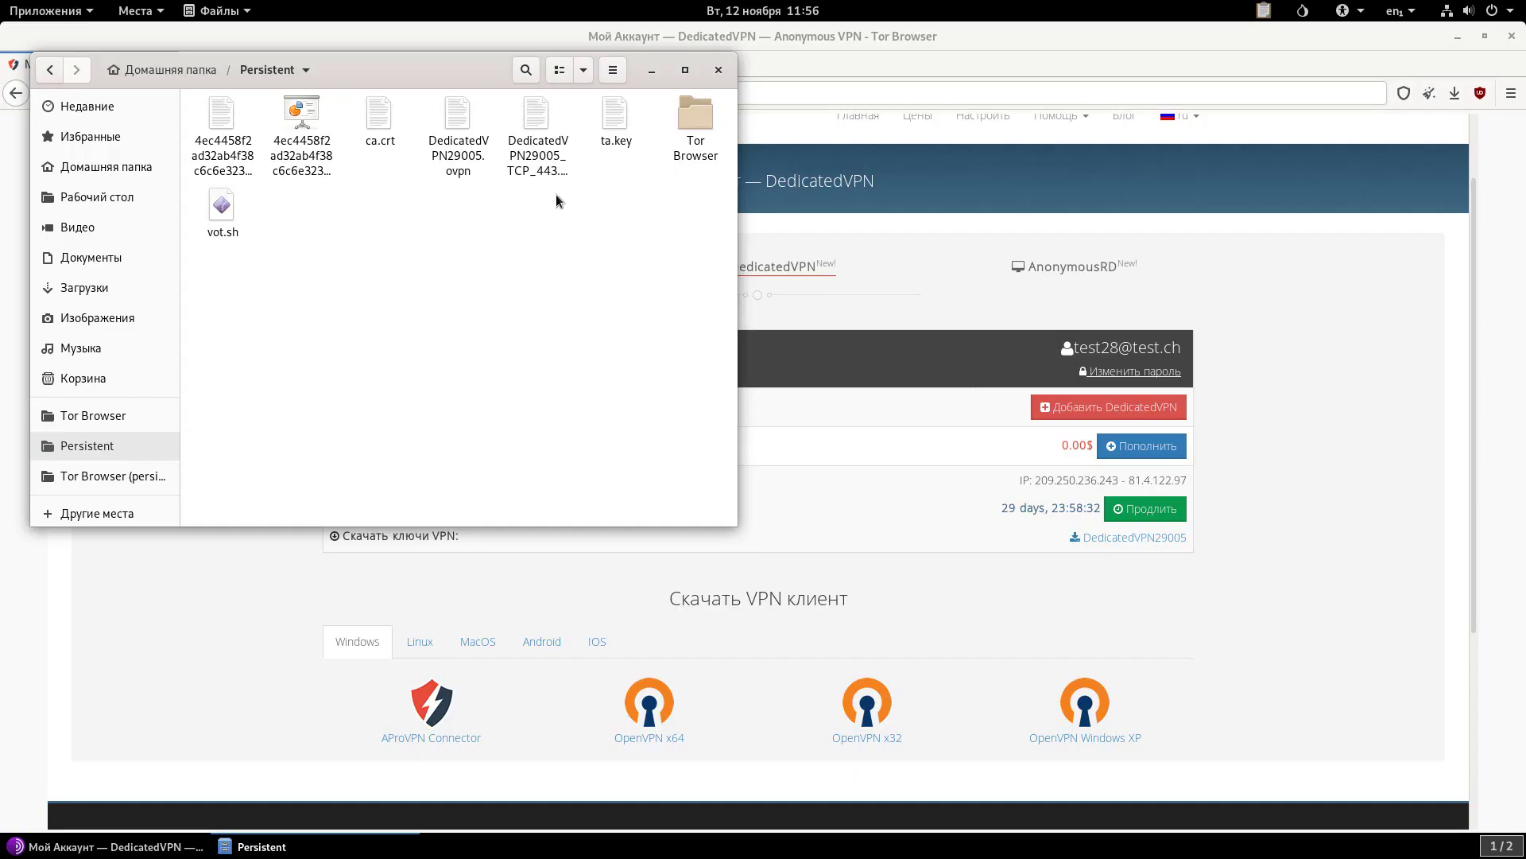
Rename DedicatedVPN29005_TCP_443.ovpn in Persistent to vot.ovpn.
click(541, 182)
right_click(546, 184)
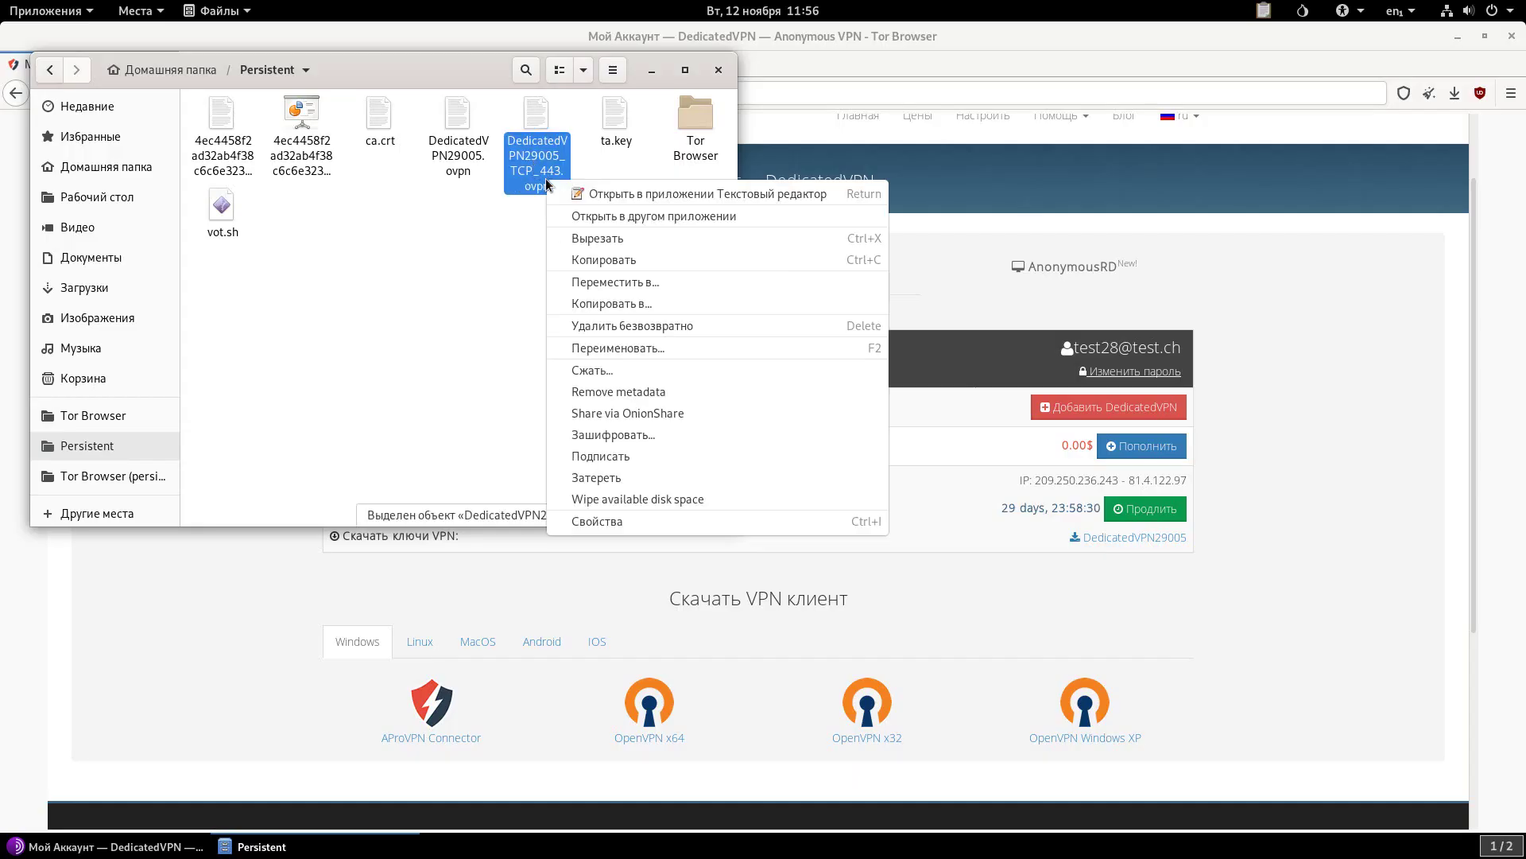
click(613, 345)
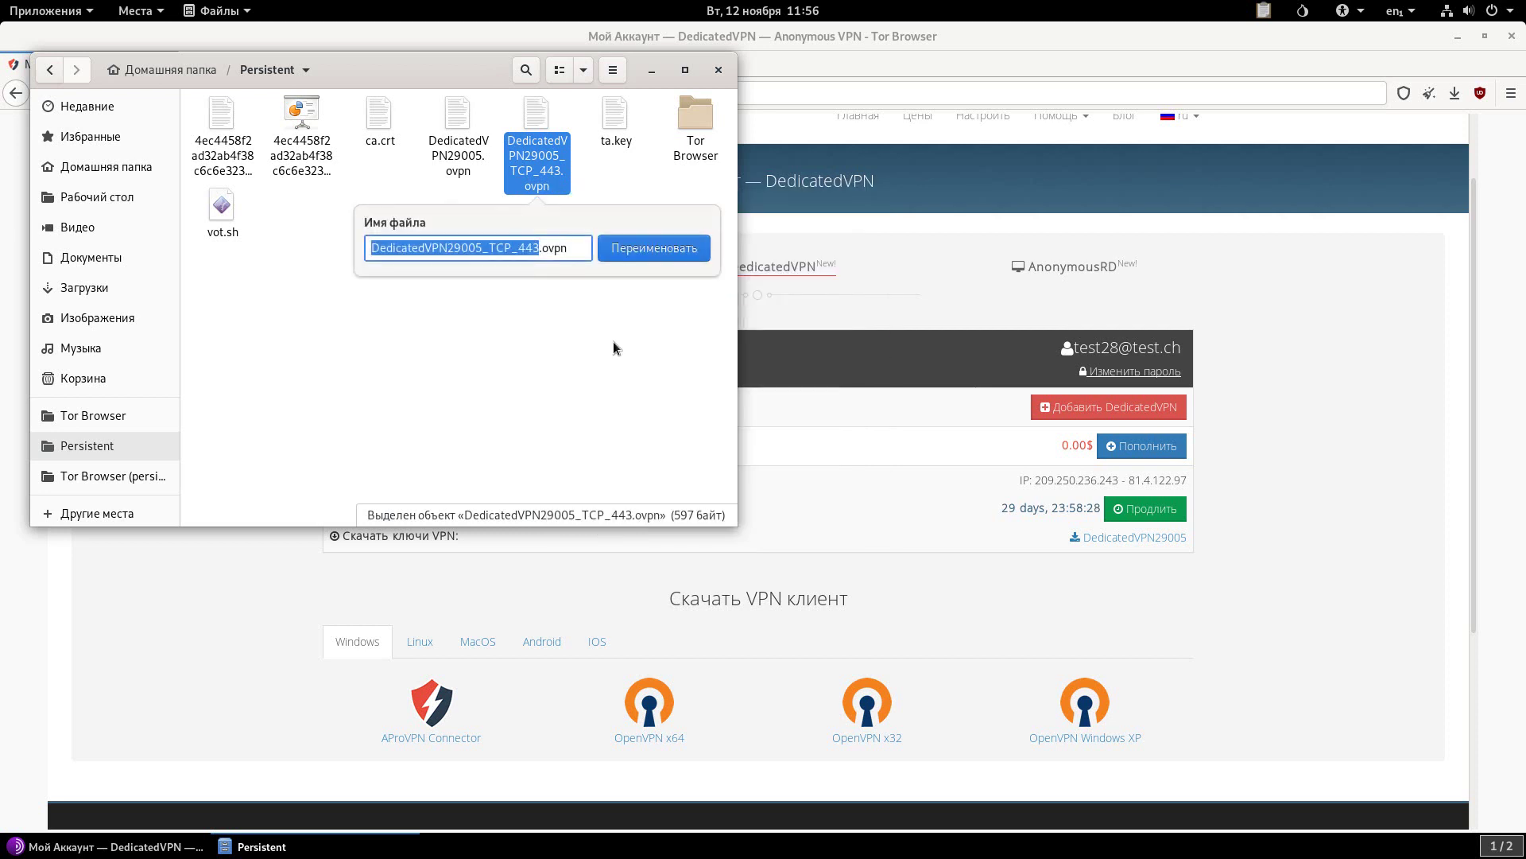
text(vot)
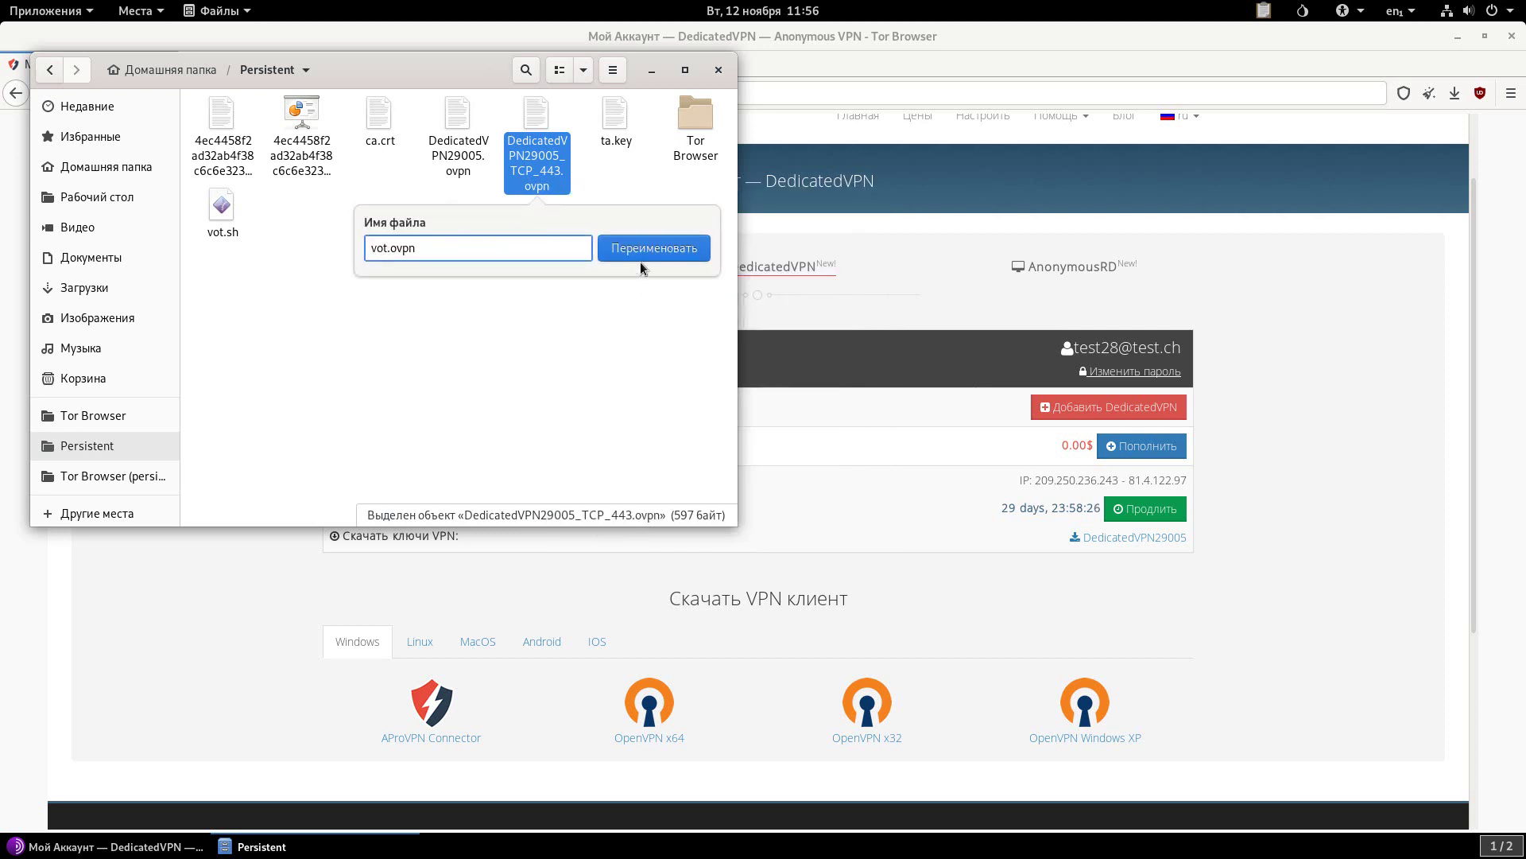
click(640, 257)
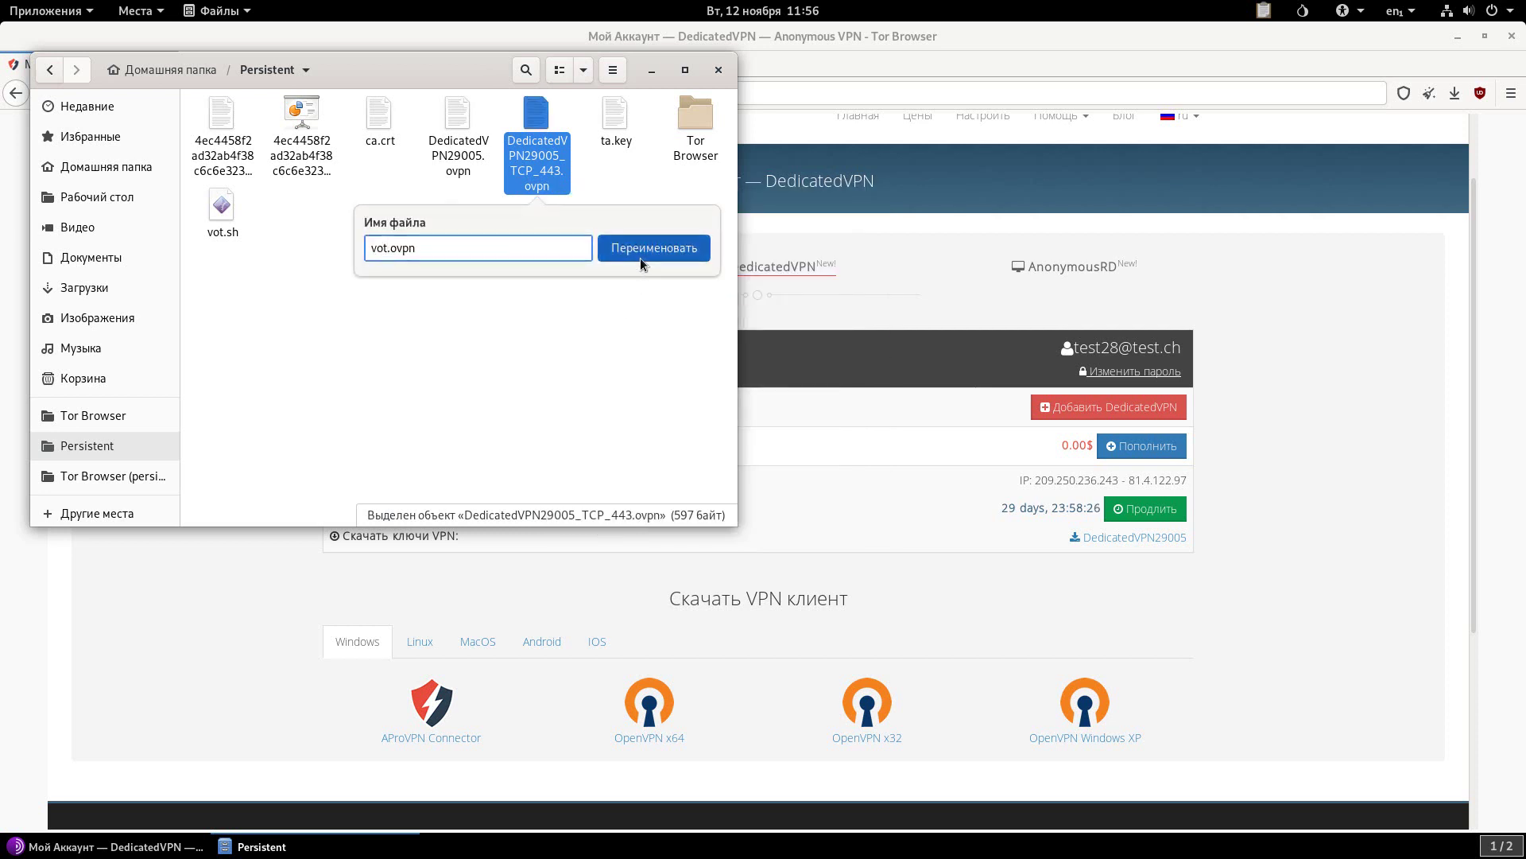
click(711, 72)
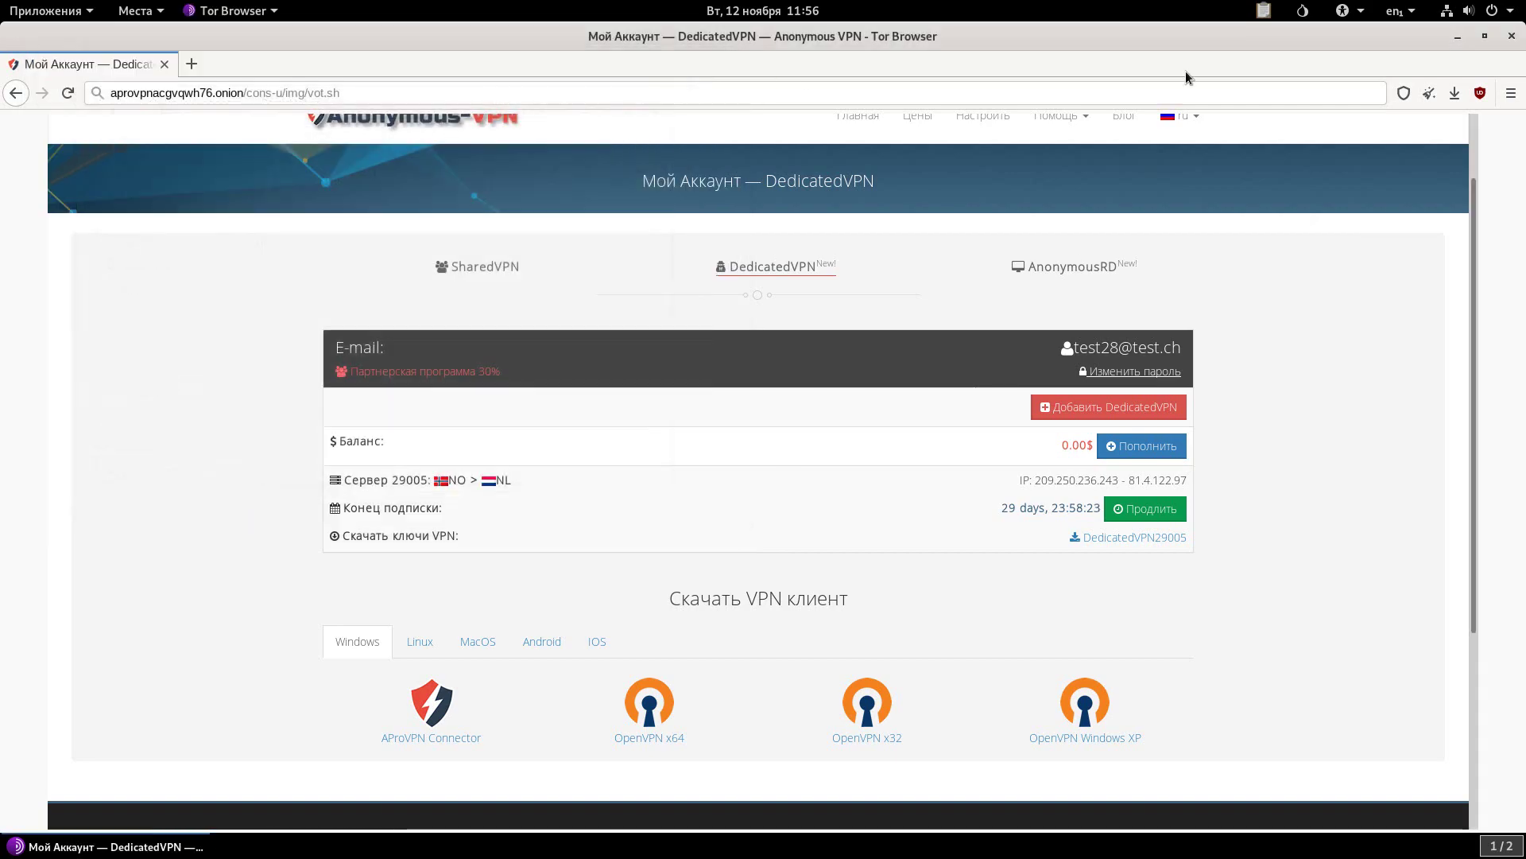
Minimize Tor Browser and launch Terminal from the Applications menu.
click(1450, 40)
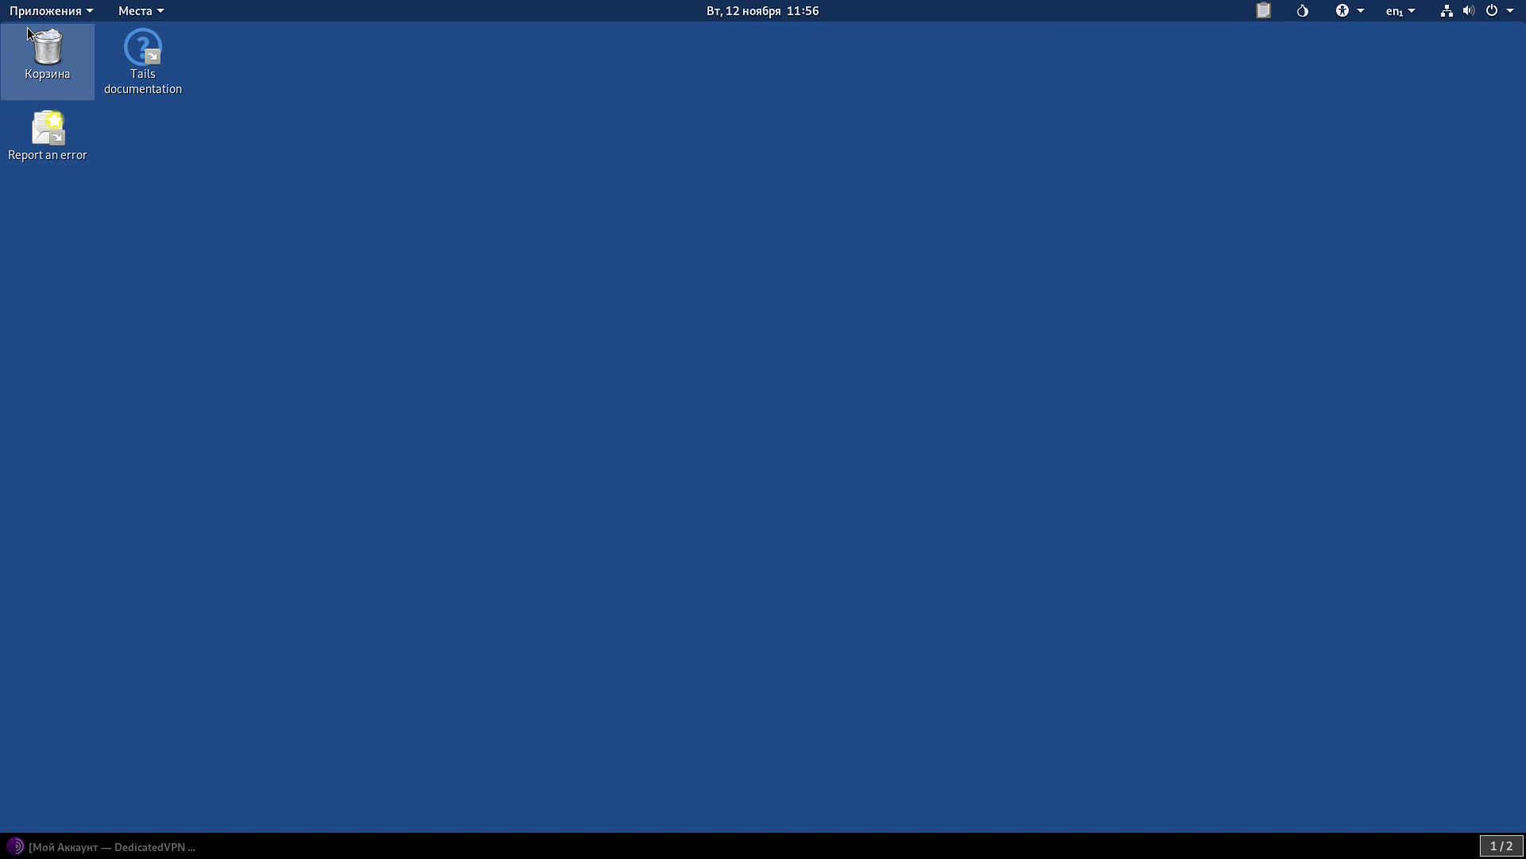
click(42, 13)
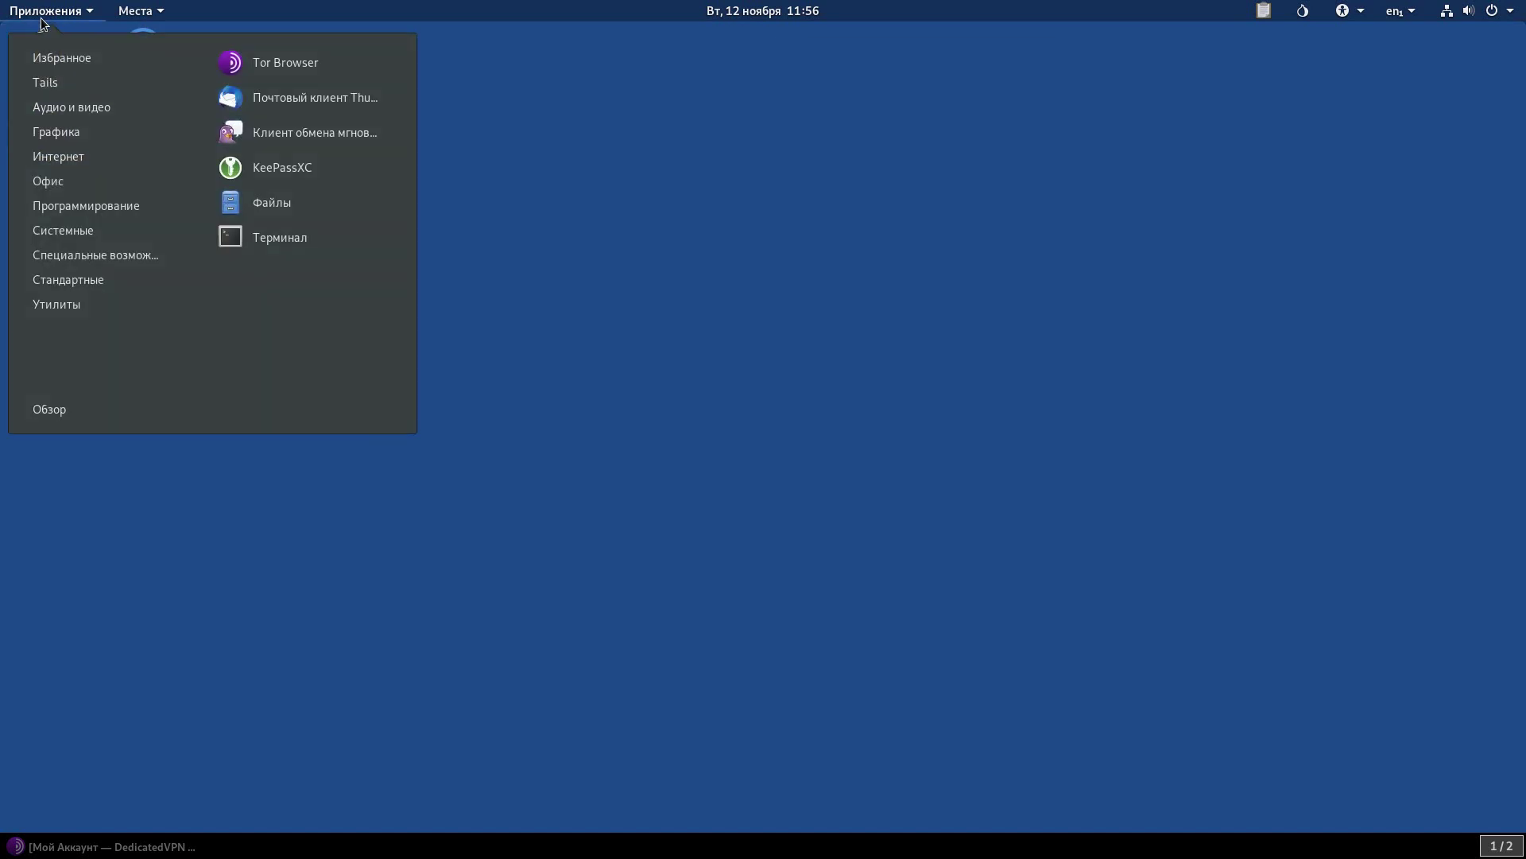
click(295, 238)
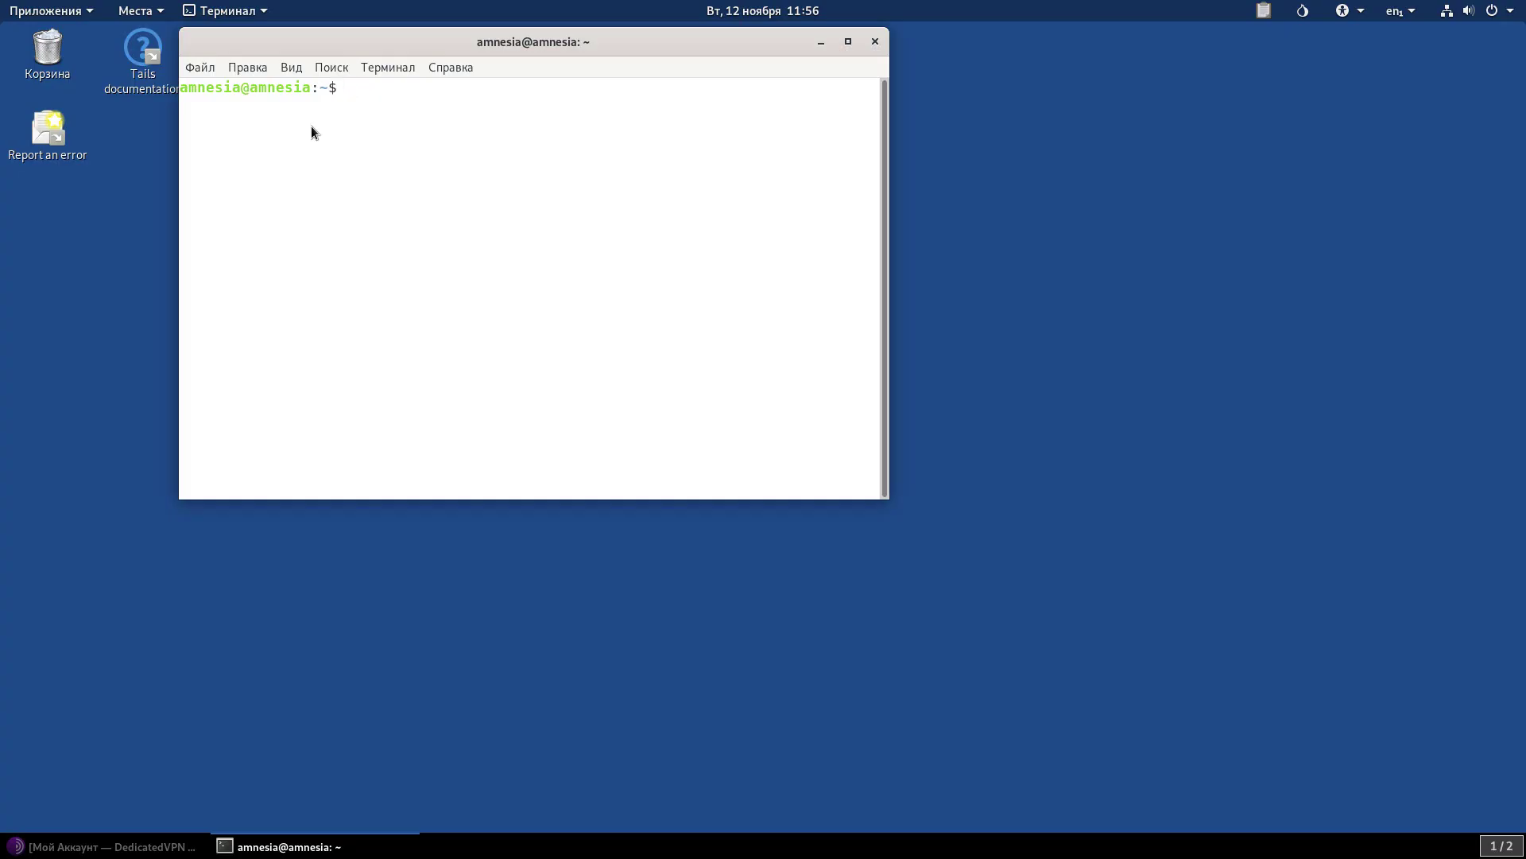
Switch to a root shell with sudo su, entering the administration password.
text(sudo su)
key(Return)
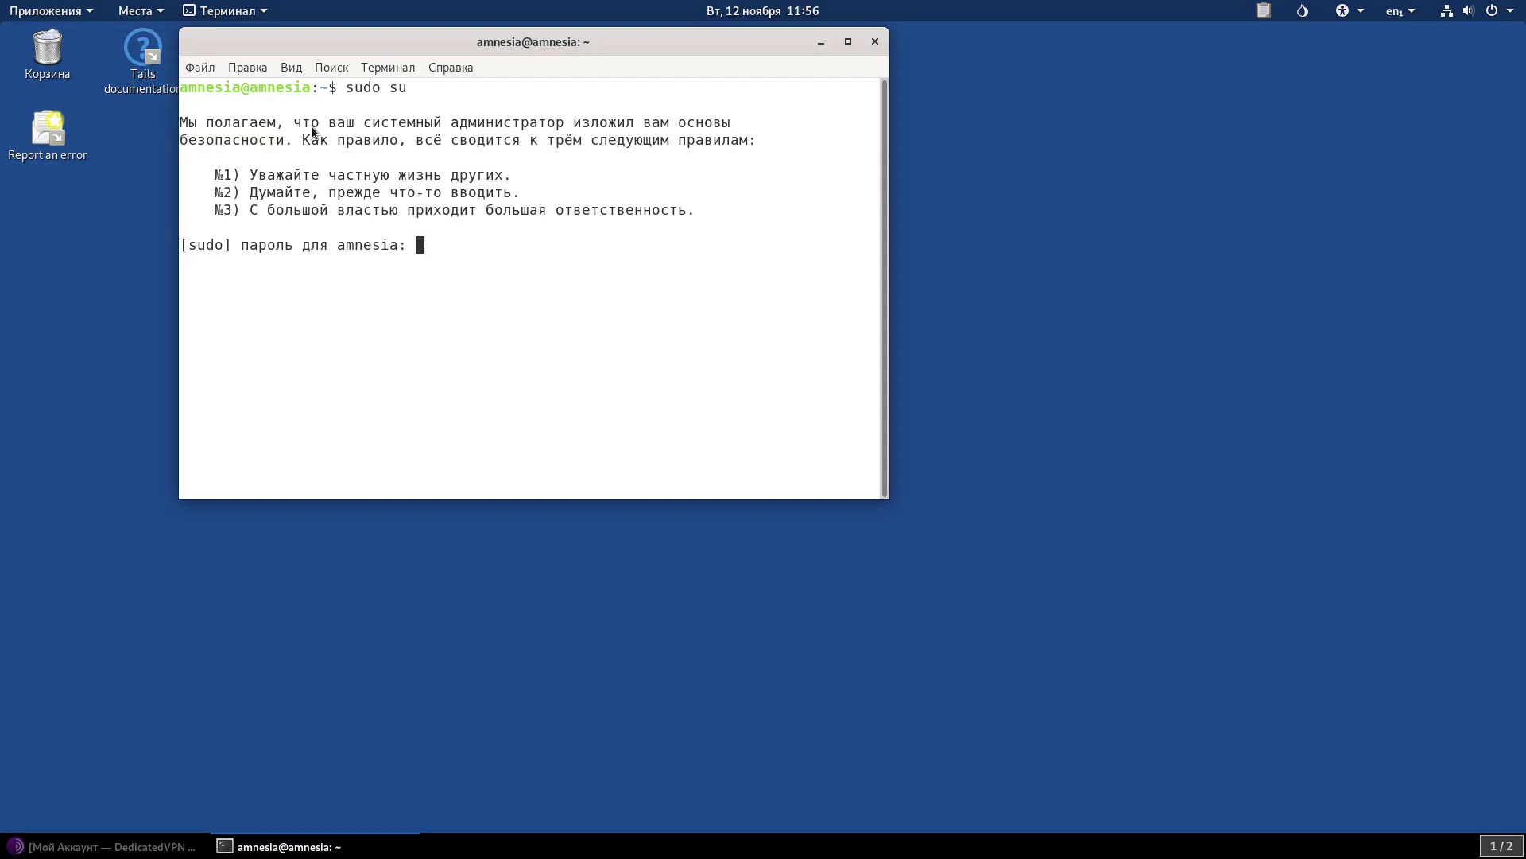
key(Return)
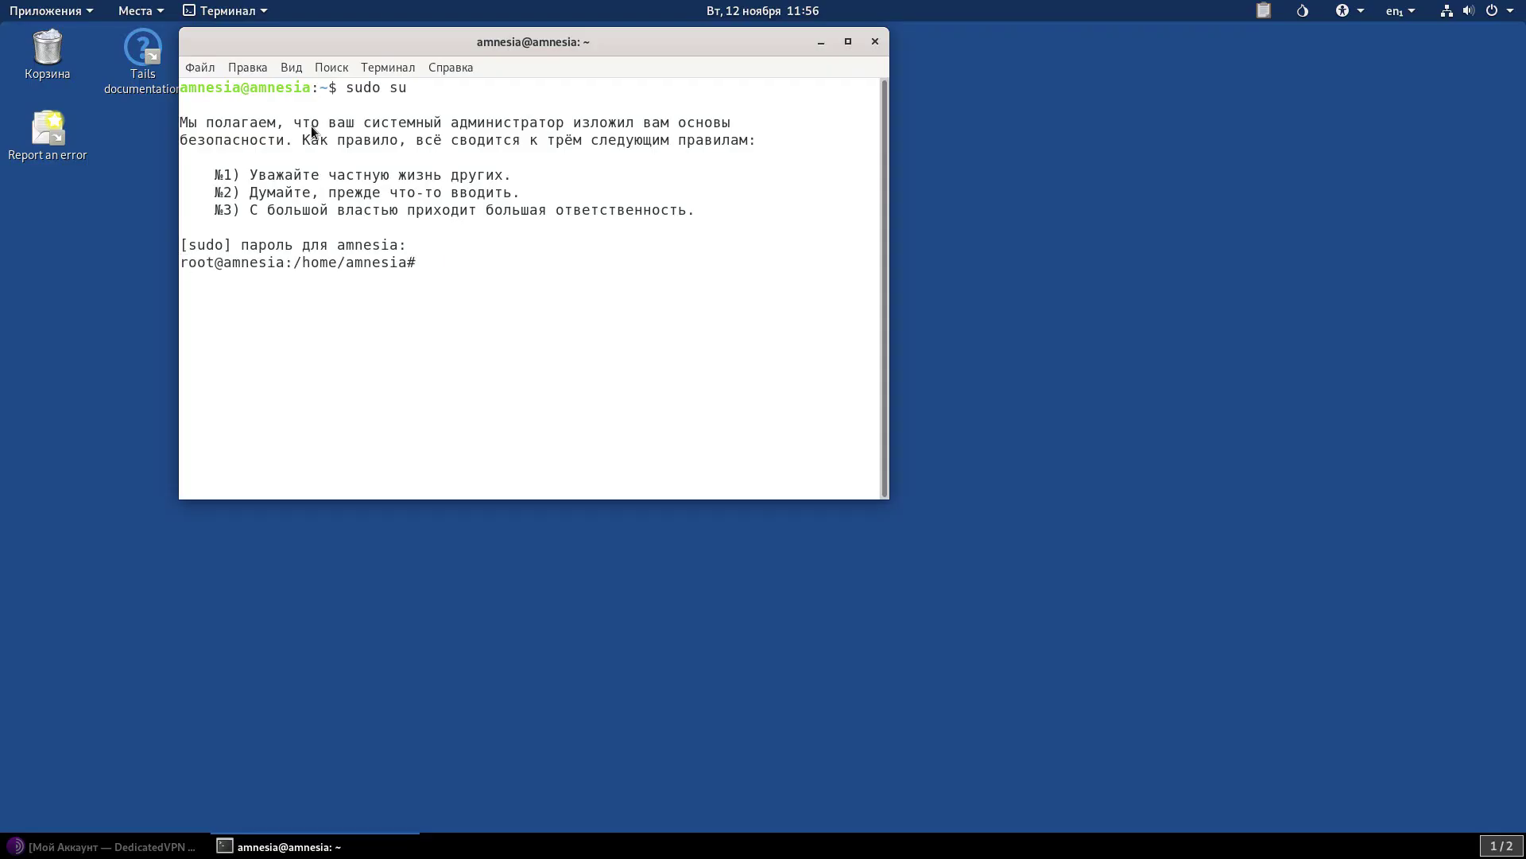
In Persistent, make vot.sh executable with chmod +x and run ./vot.sh.
text(cd Persistent)
key(Return)
text(chm)
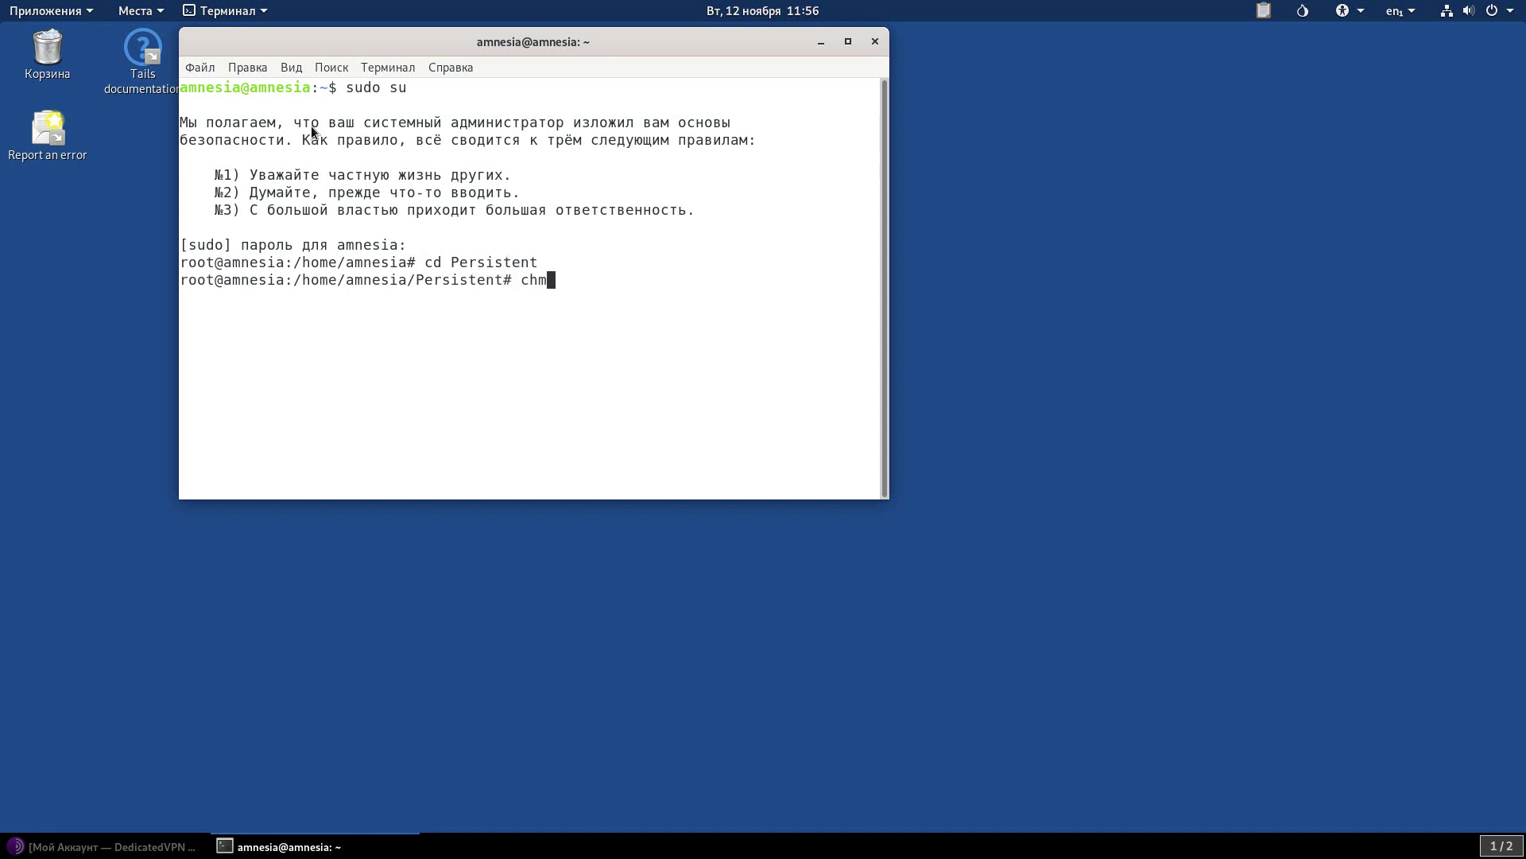
text(od +x vot.sh)
key(Return)
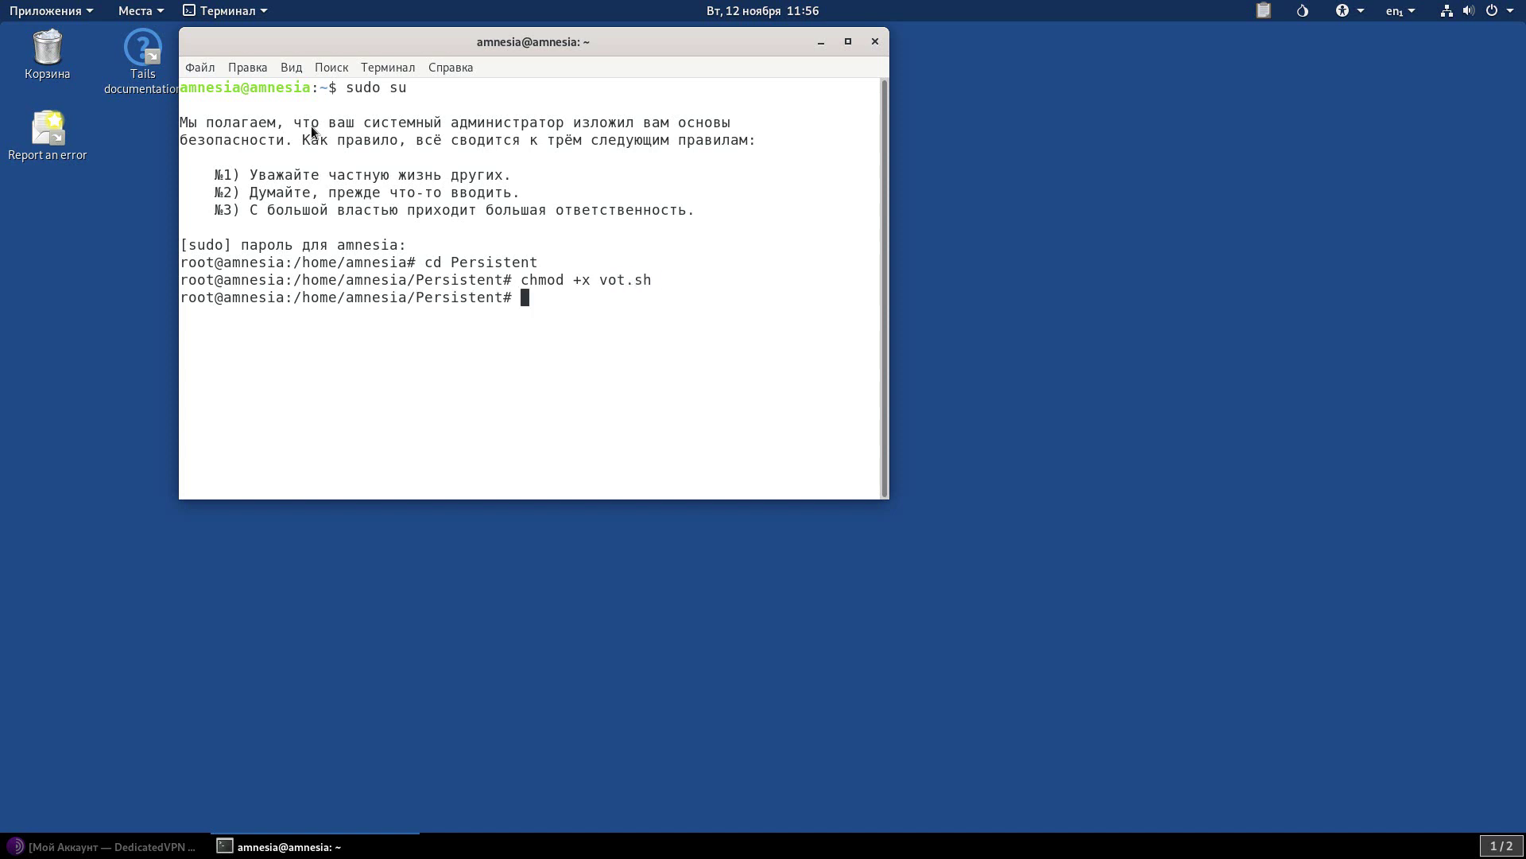
text(./vot.sh)
key(Return)
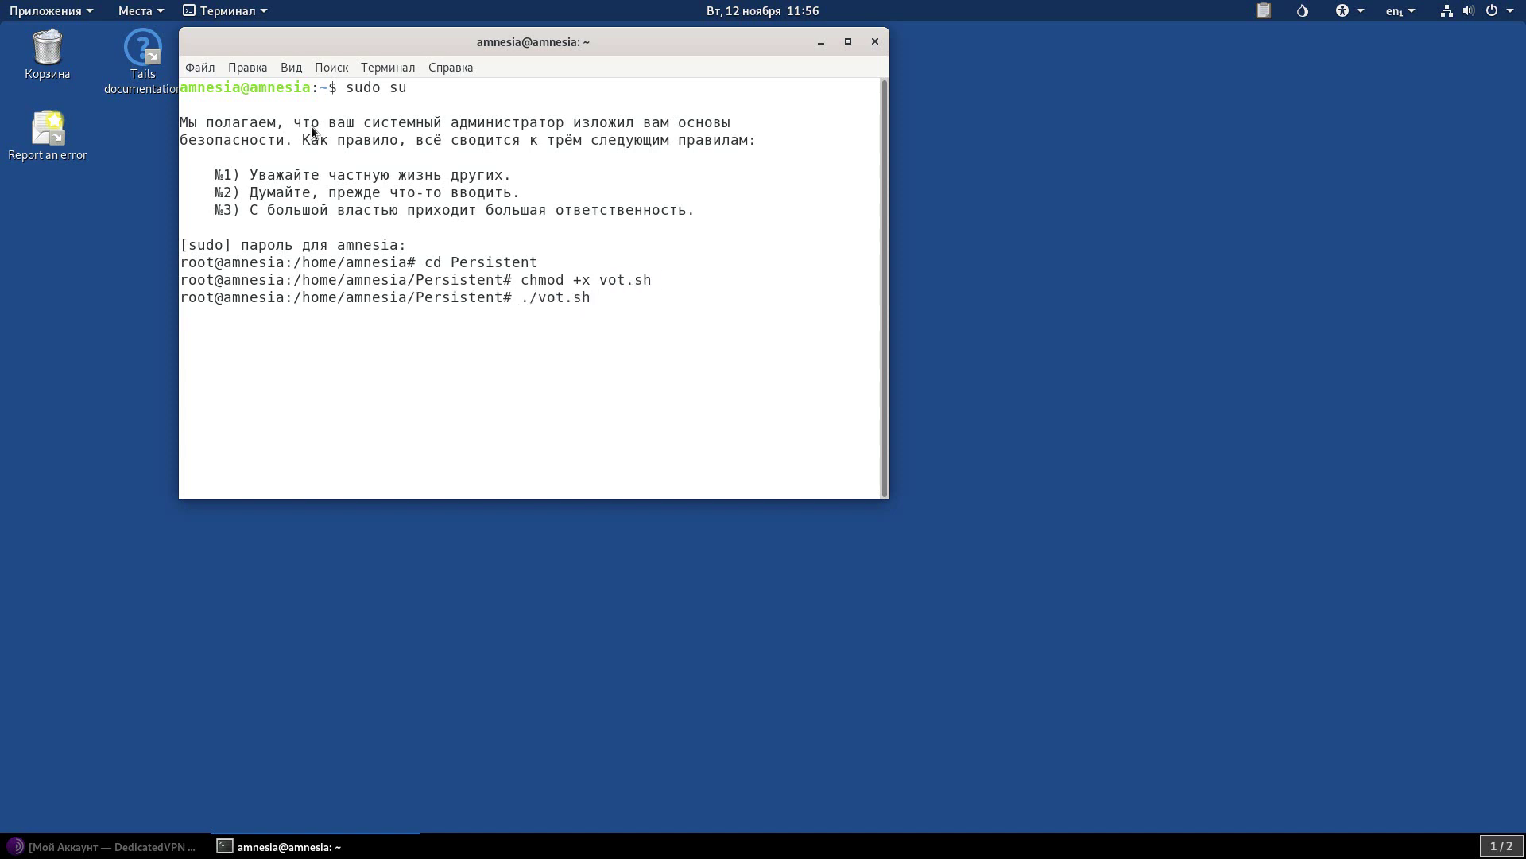